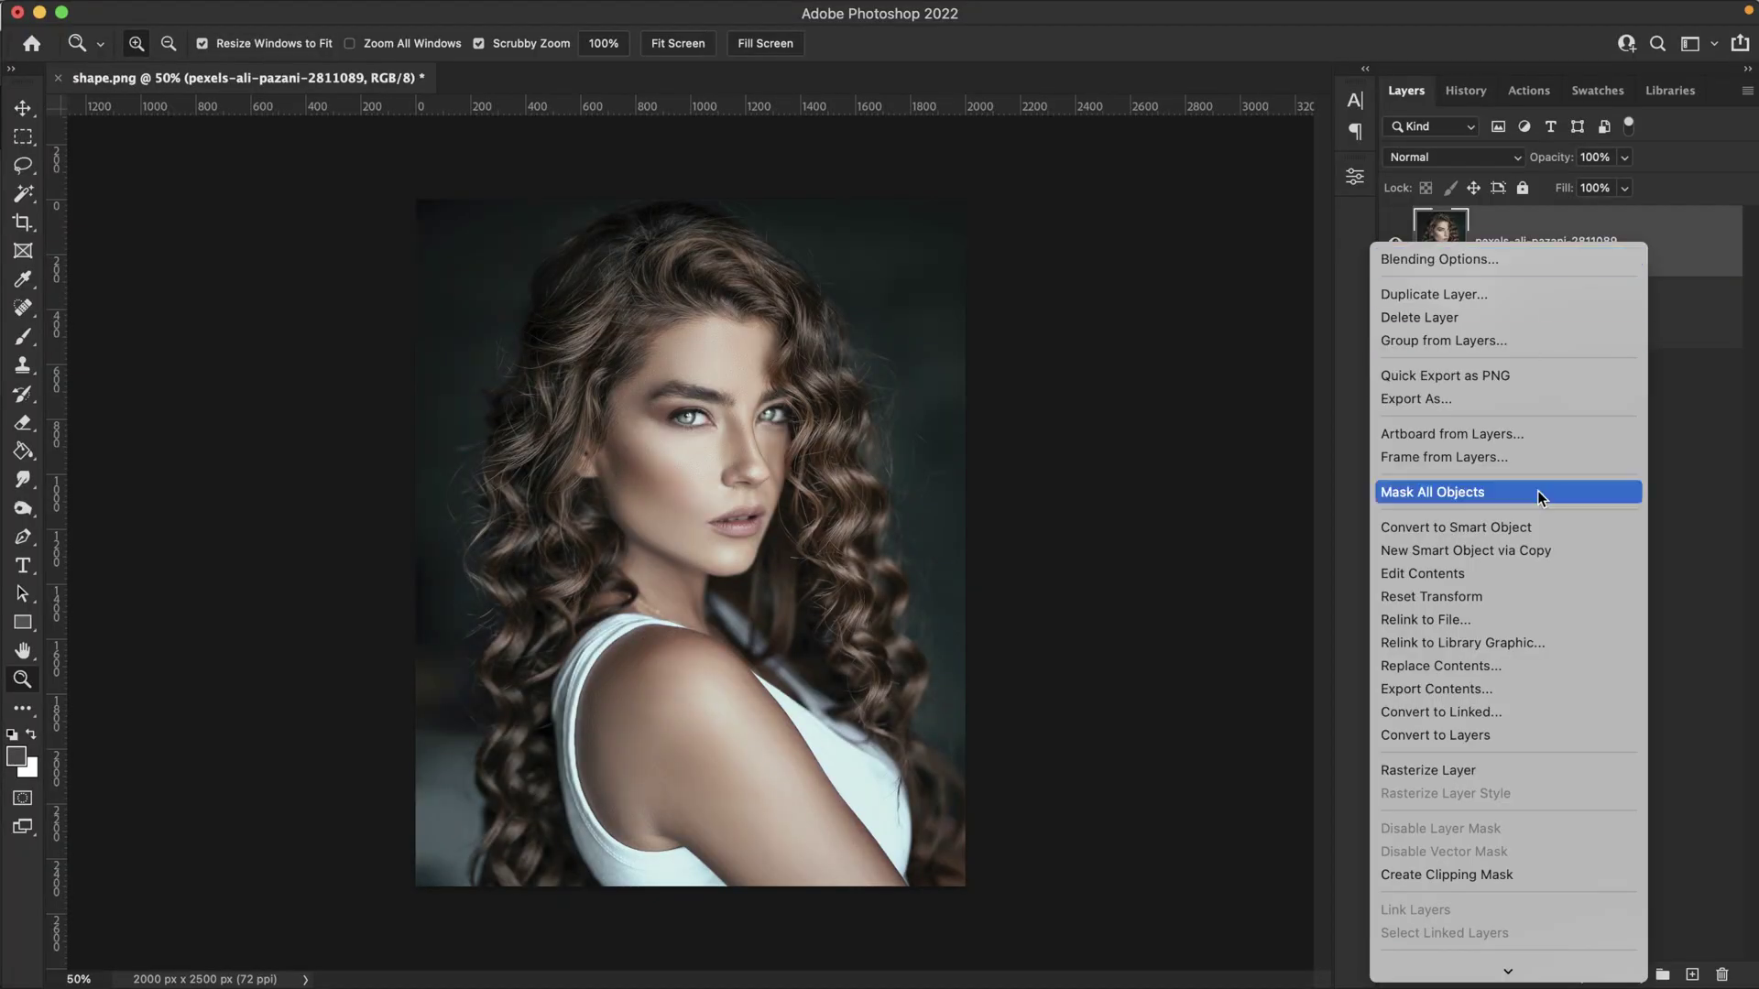
Clip the portrait photo to the black brush-stroke layer, then hide and reshow it to compare
scroll(1547, 746, "down", 3)
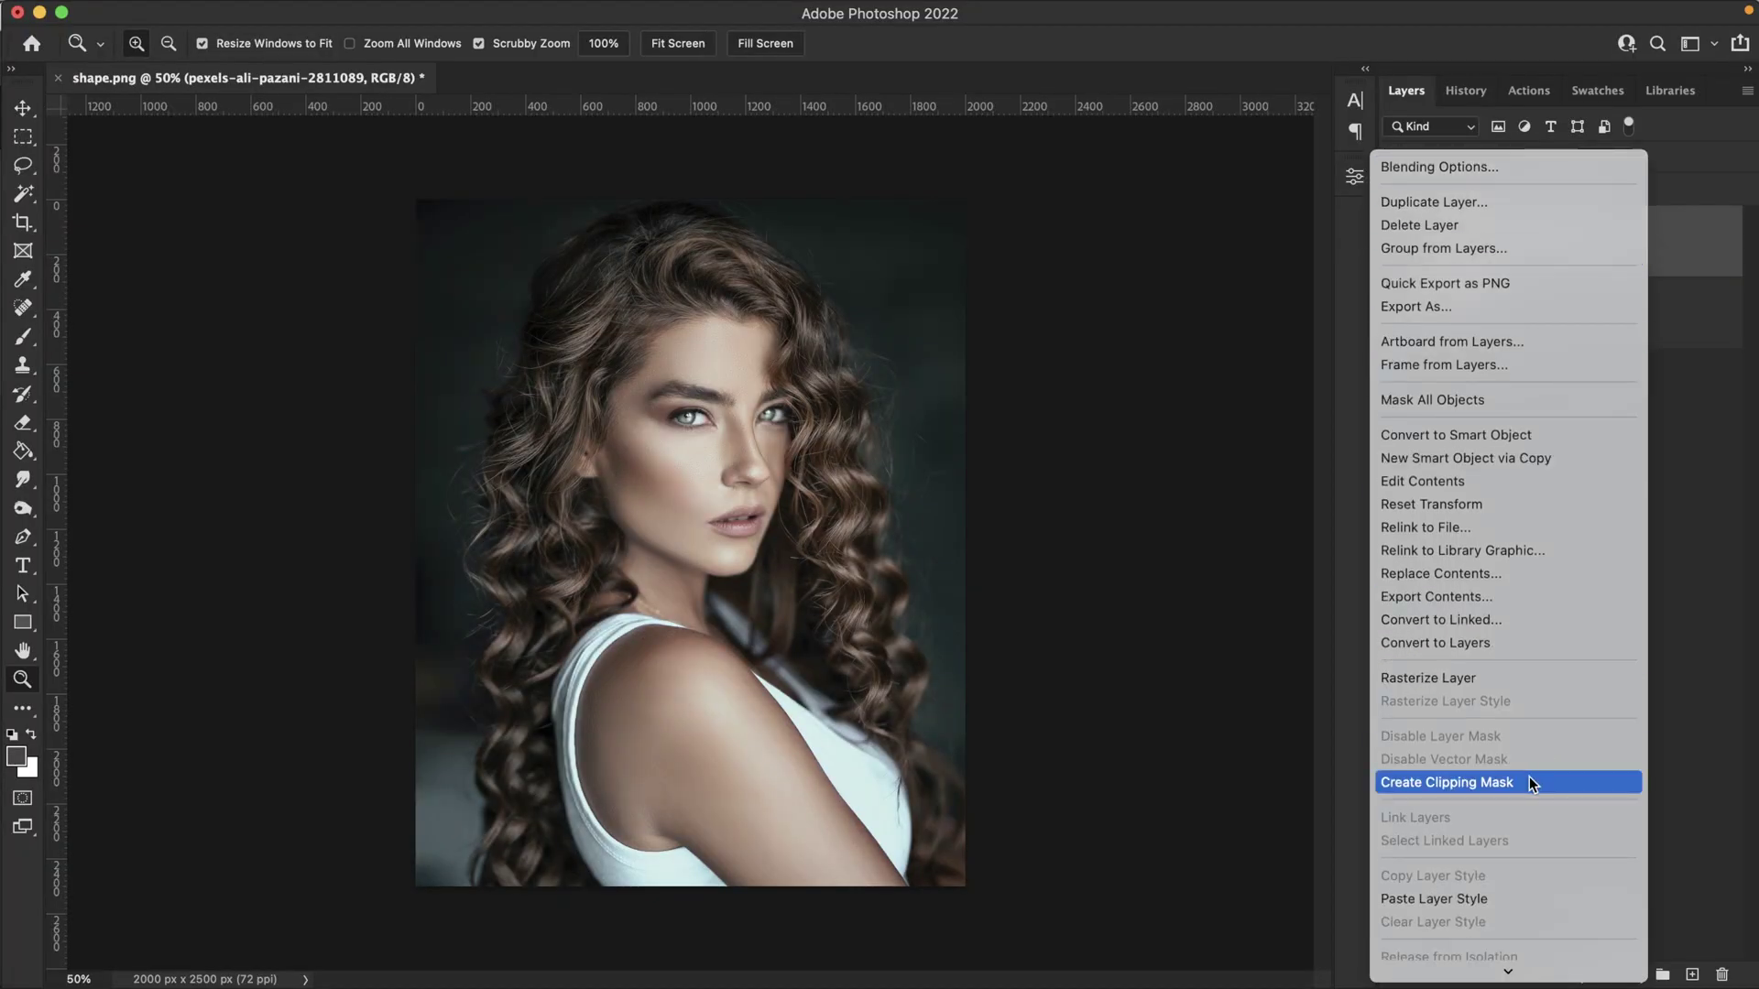
left_click(1530, 778)
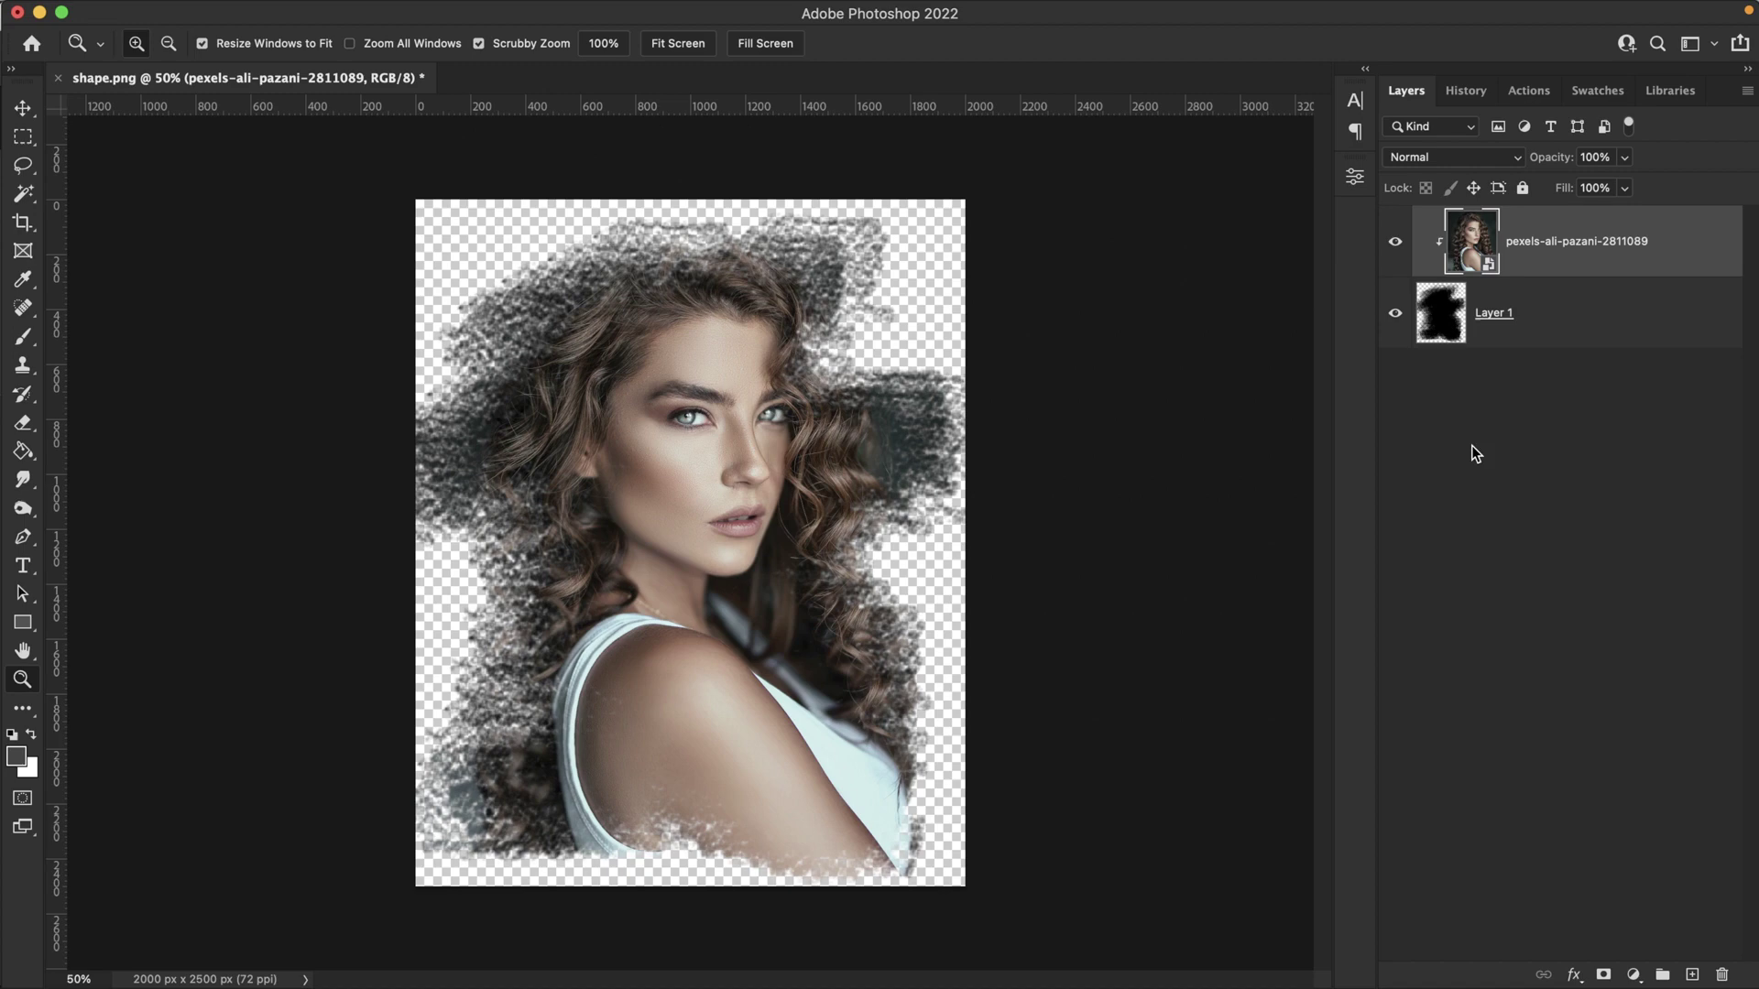
left_click(1394, 242)
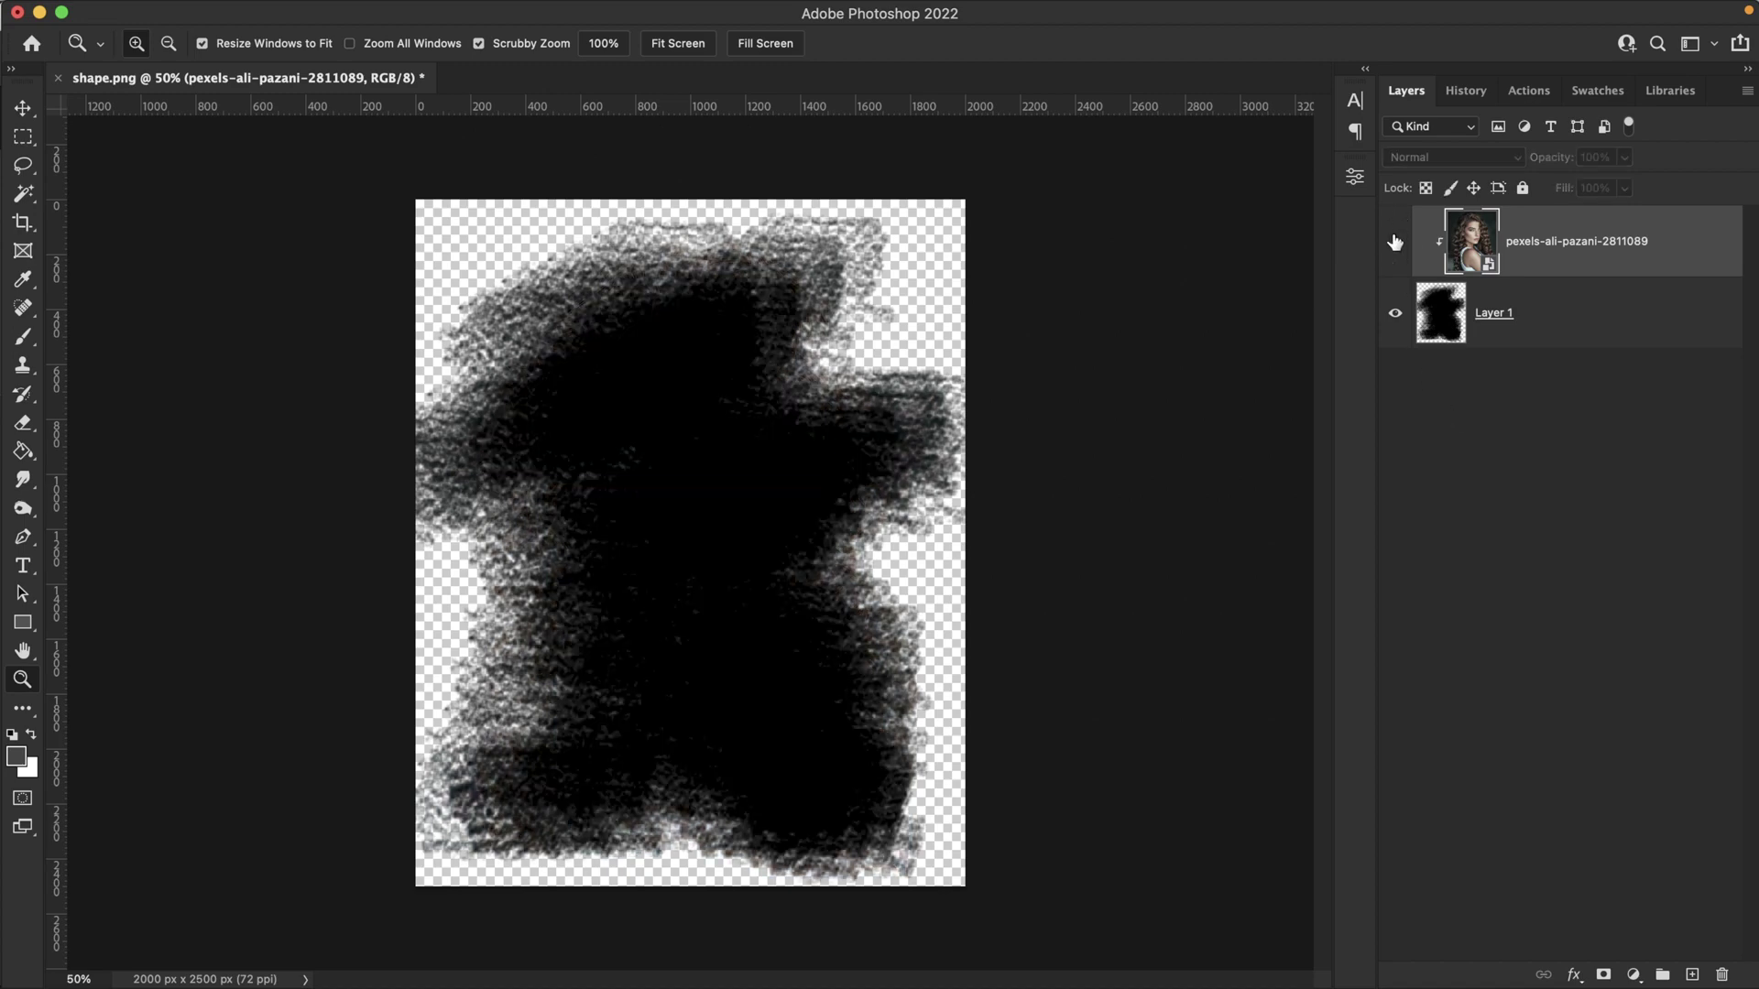
left_click(1395, 242)
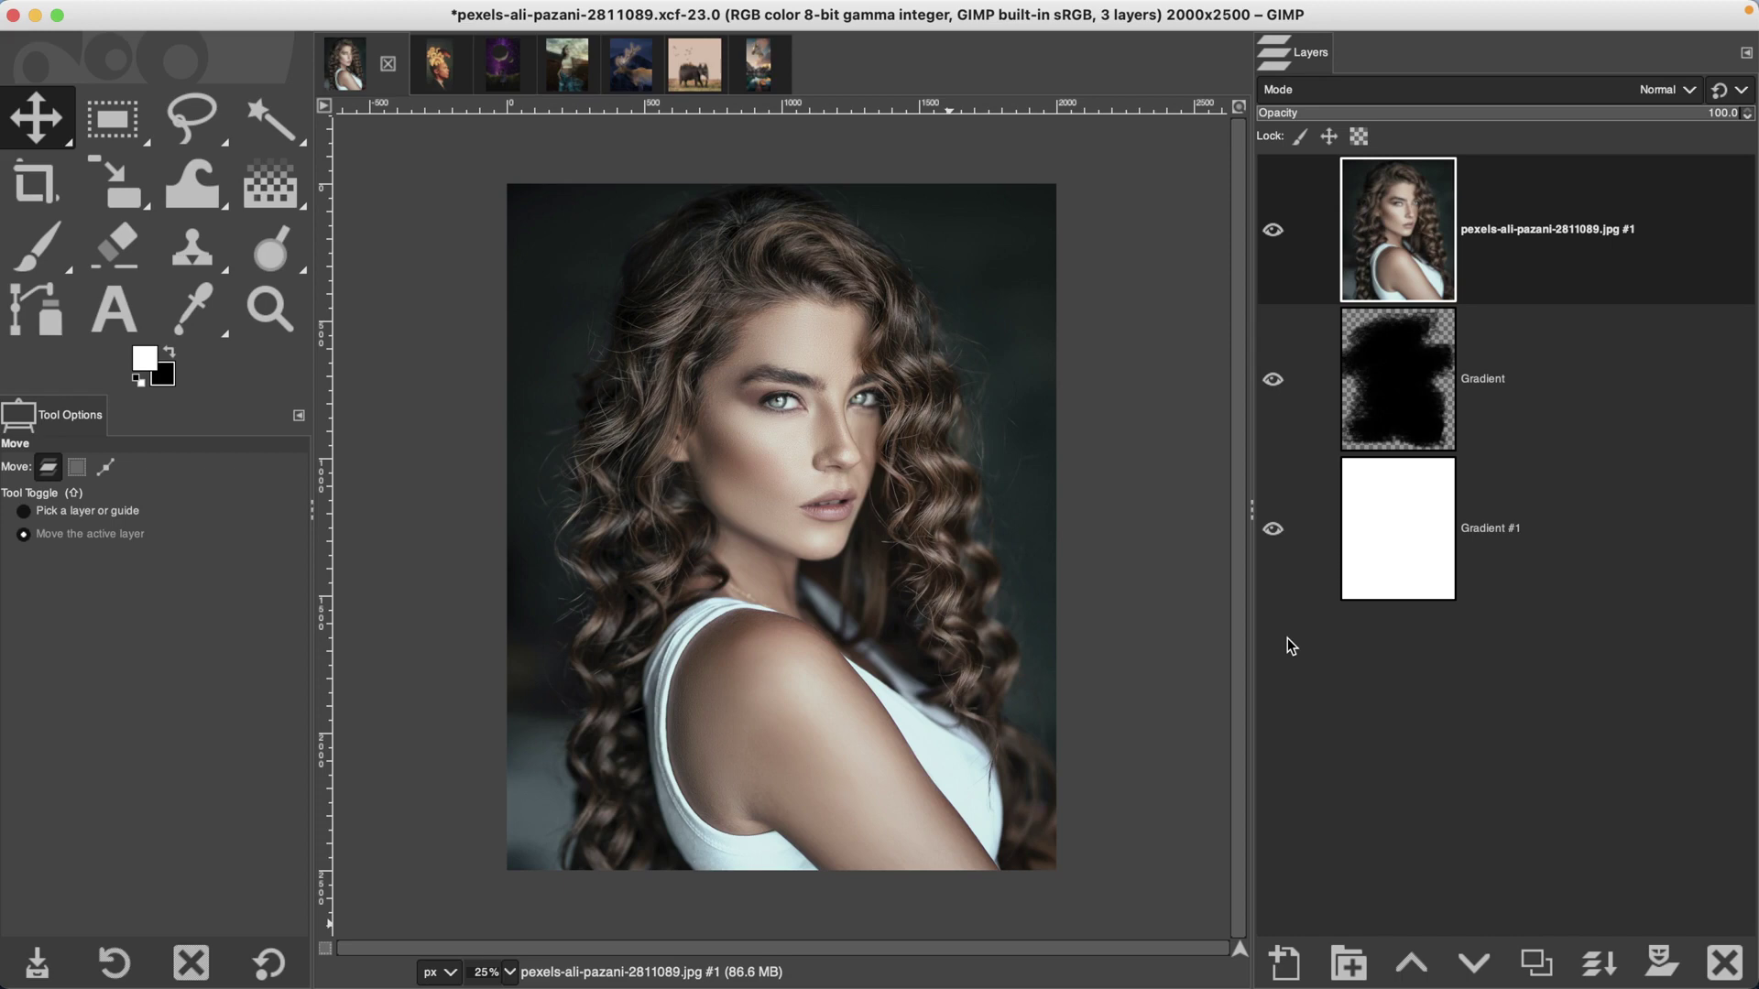
Put the portrait and Gradient brush layers into a new layer group
left_click(1434, 364)
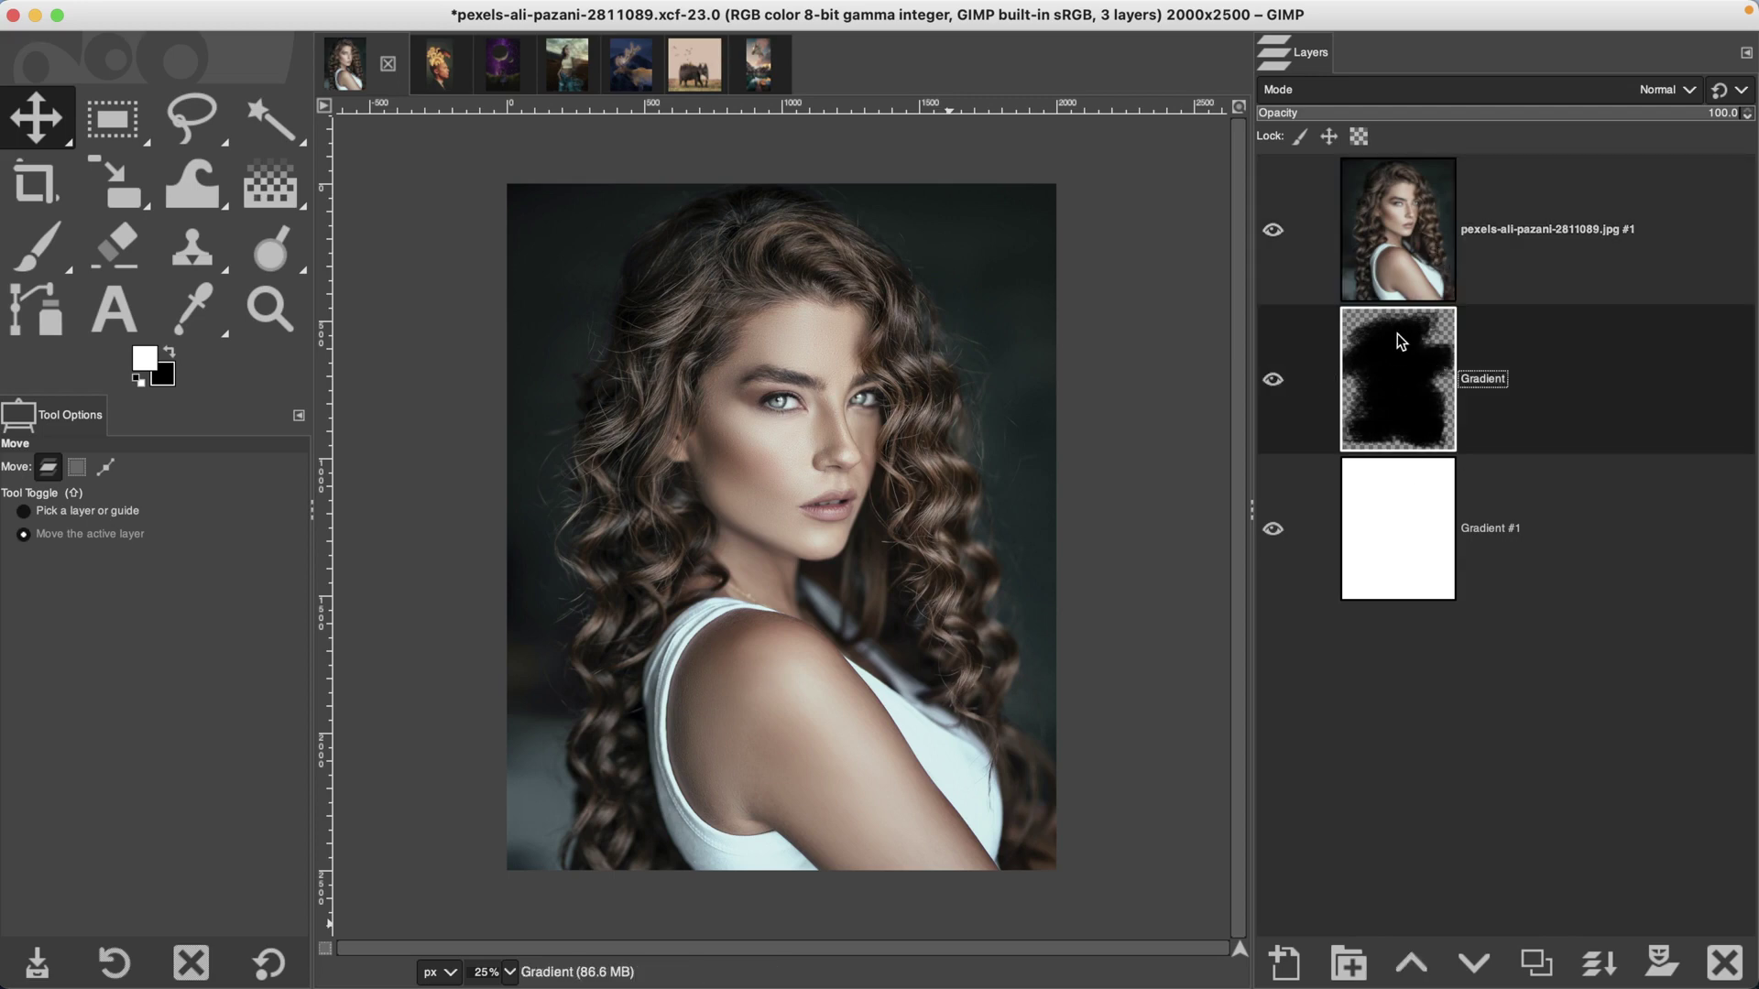
left_click(1397, 259)
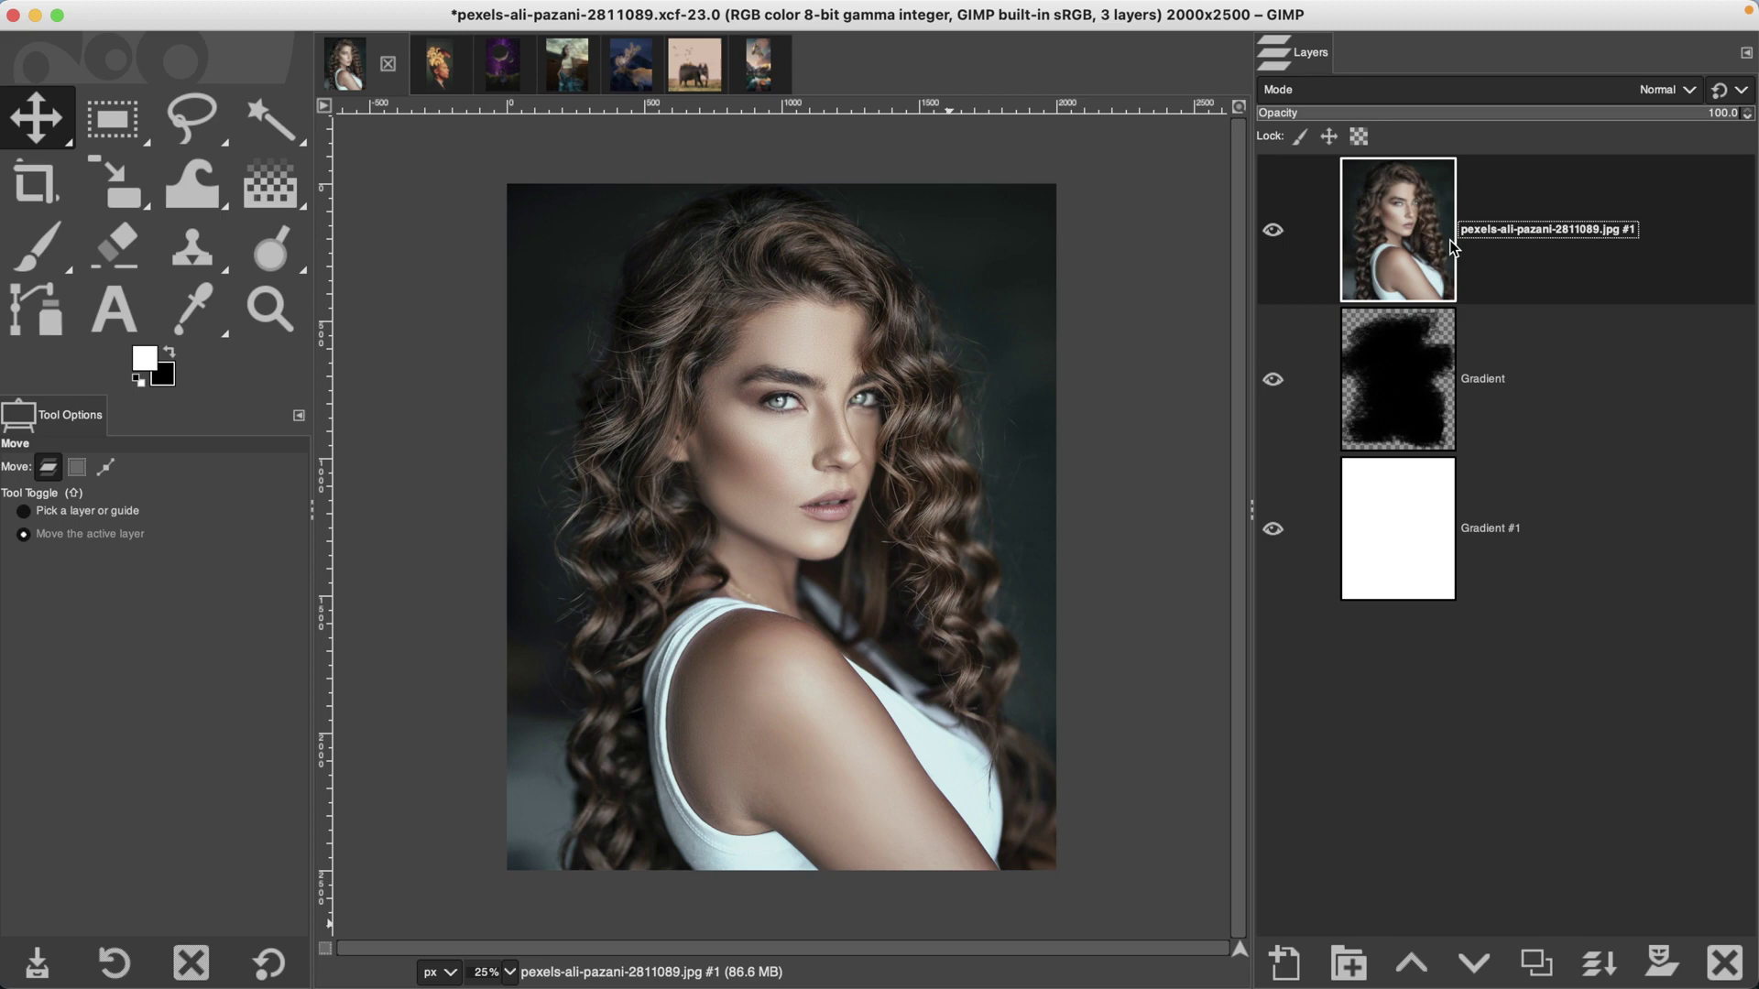
left_click(1379, 396)
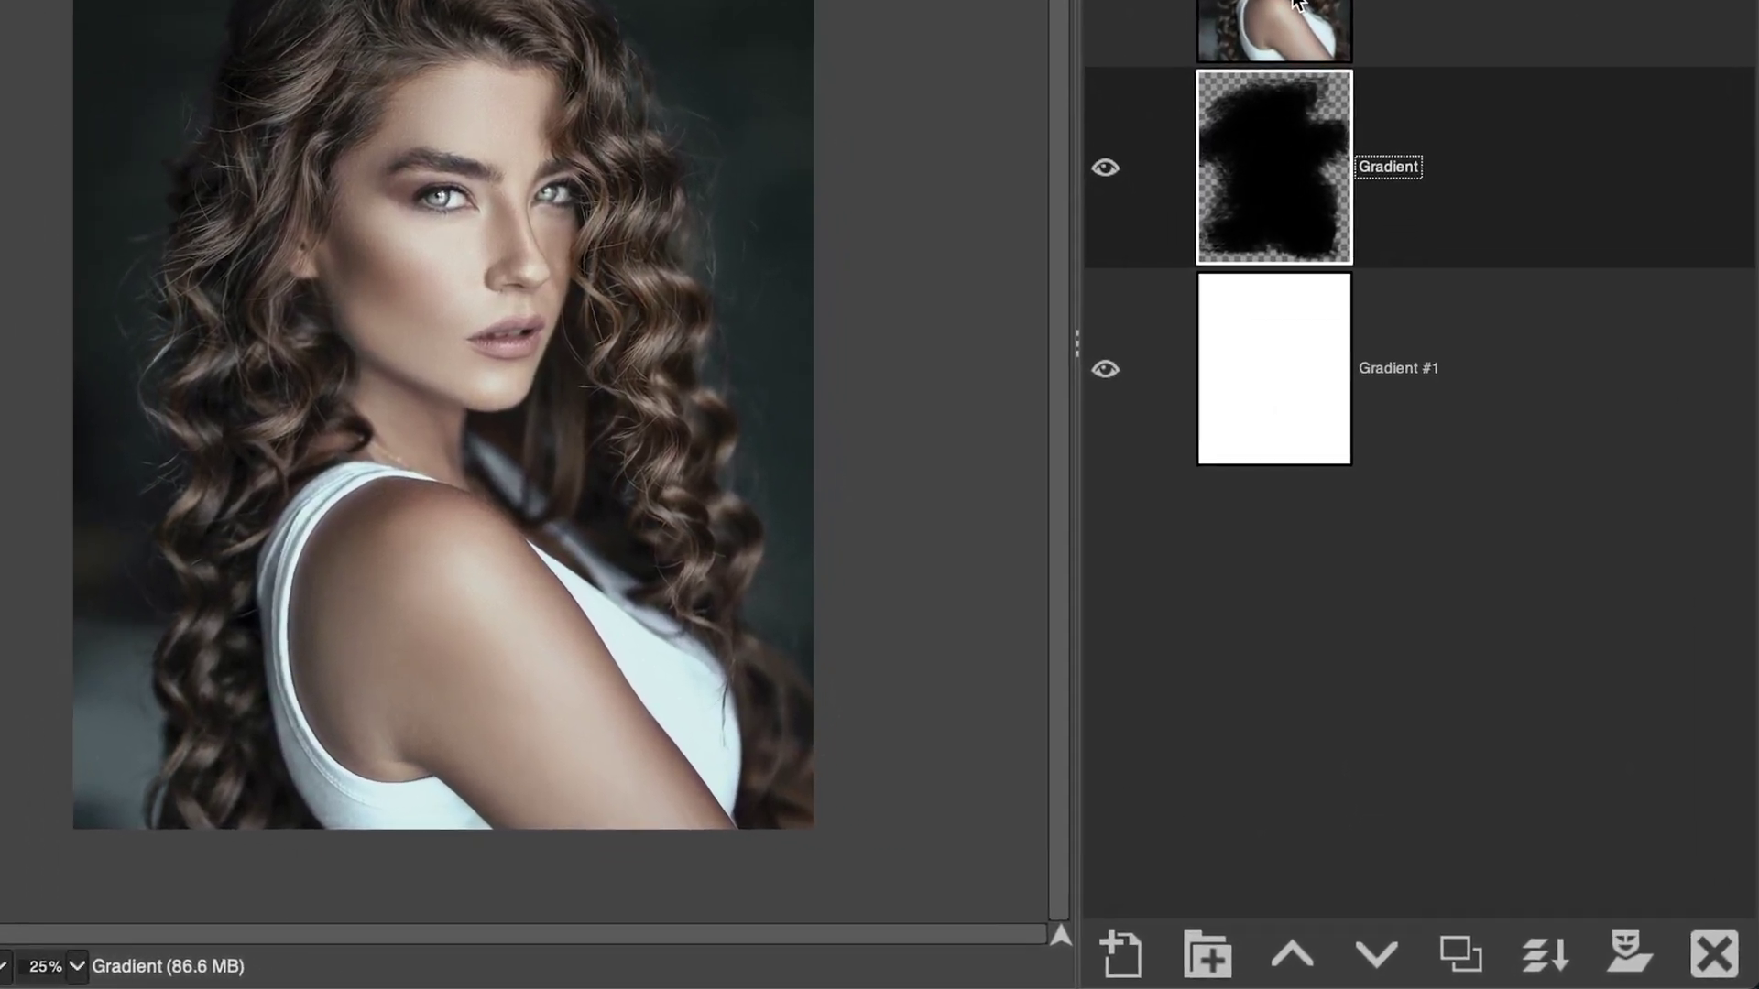
left_click(1397, 259)
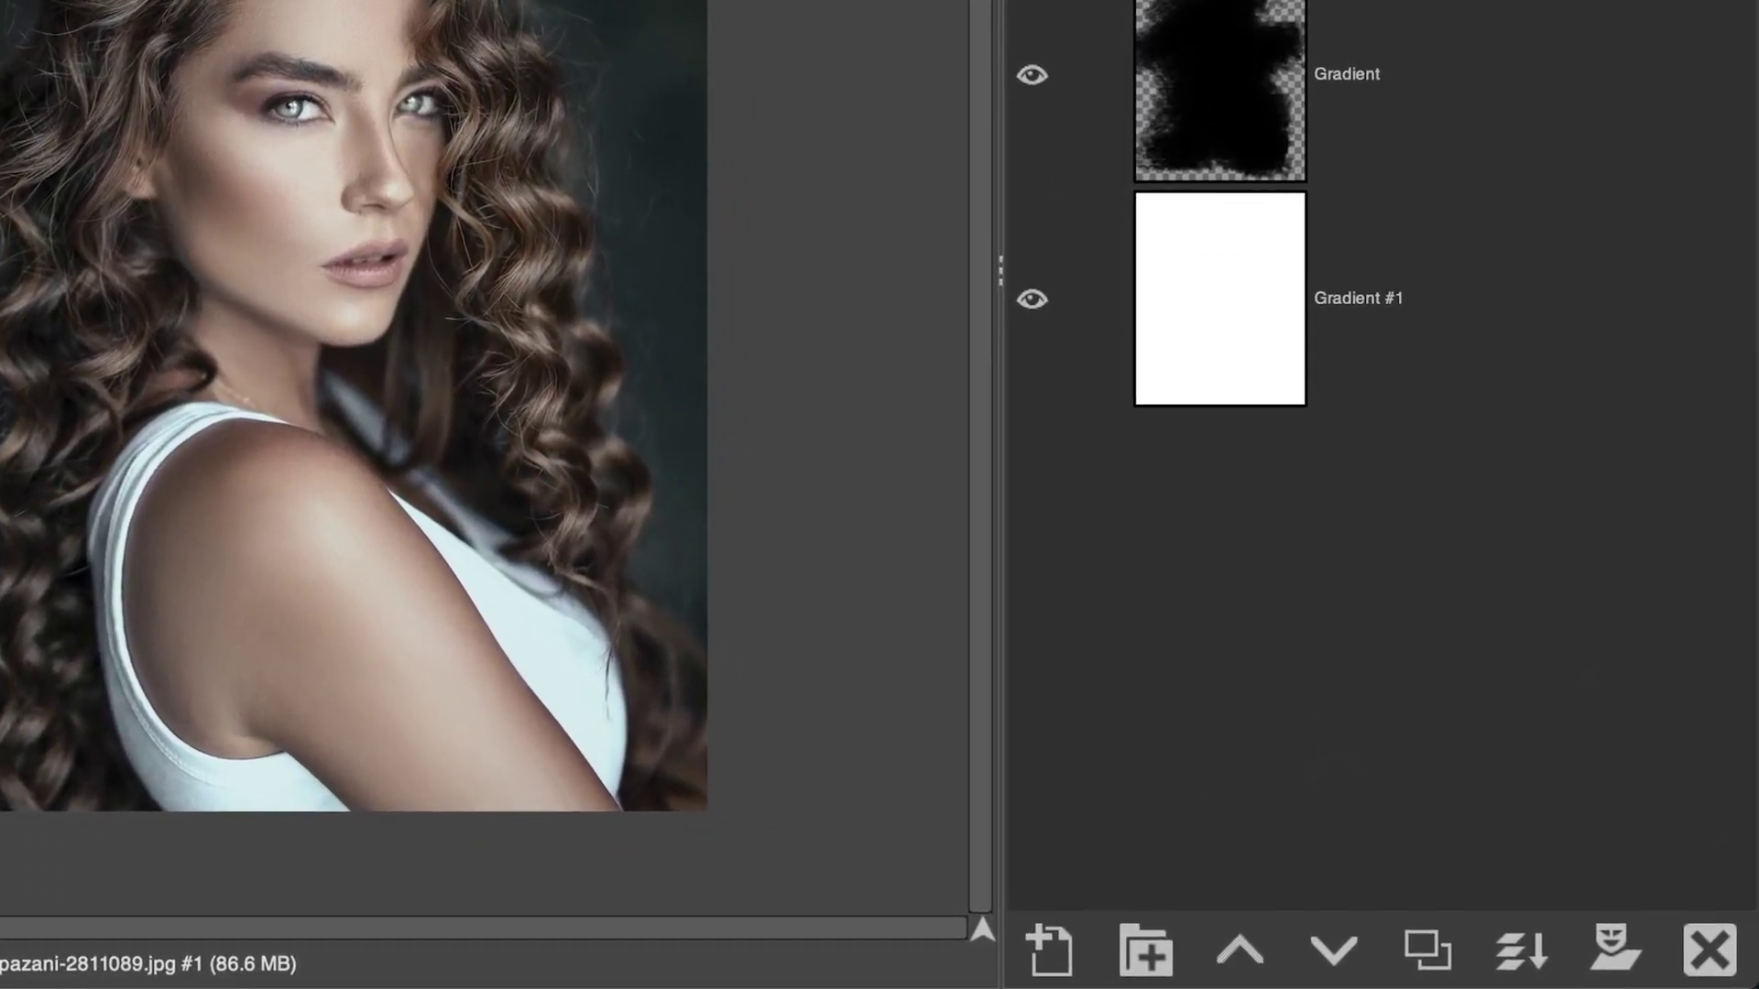
left_click(1146, 948)
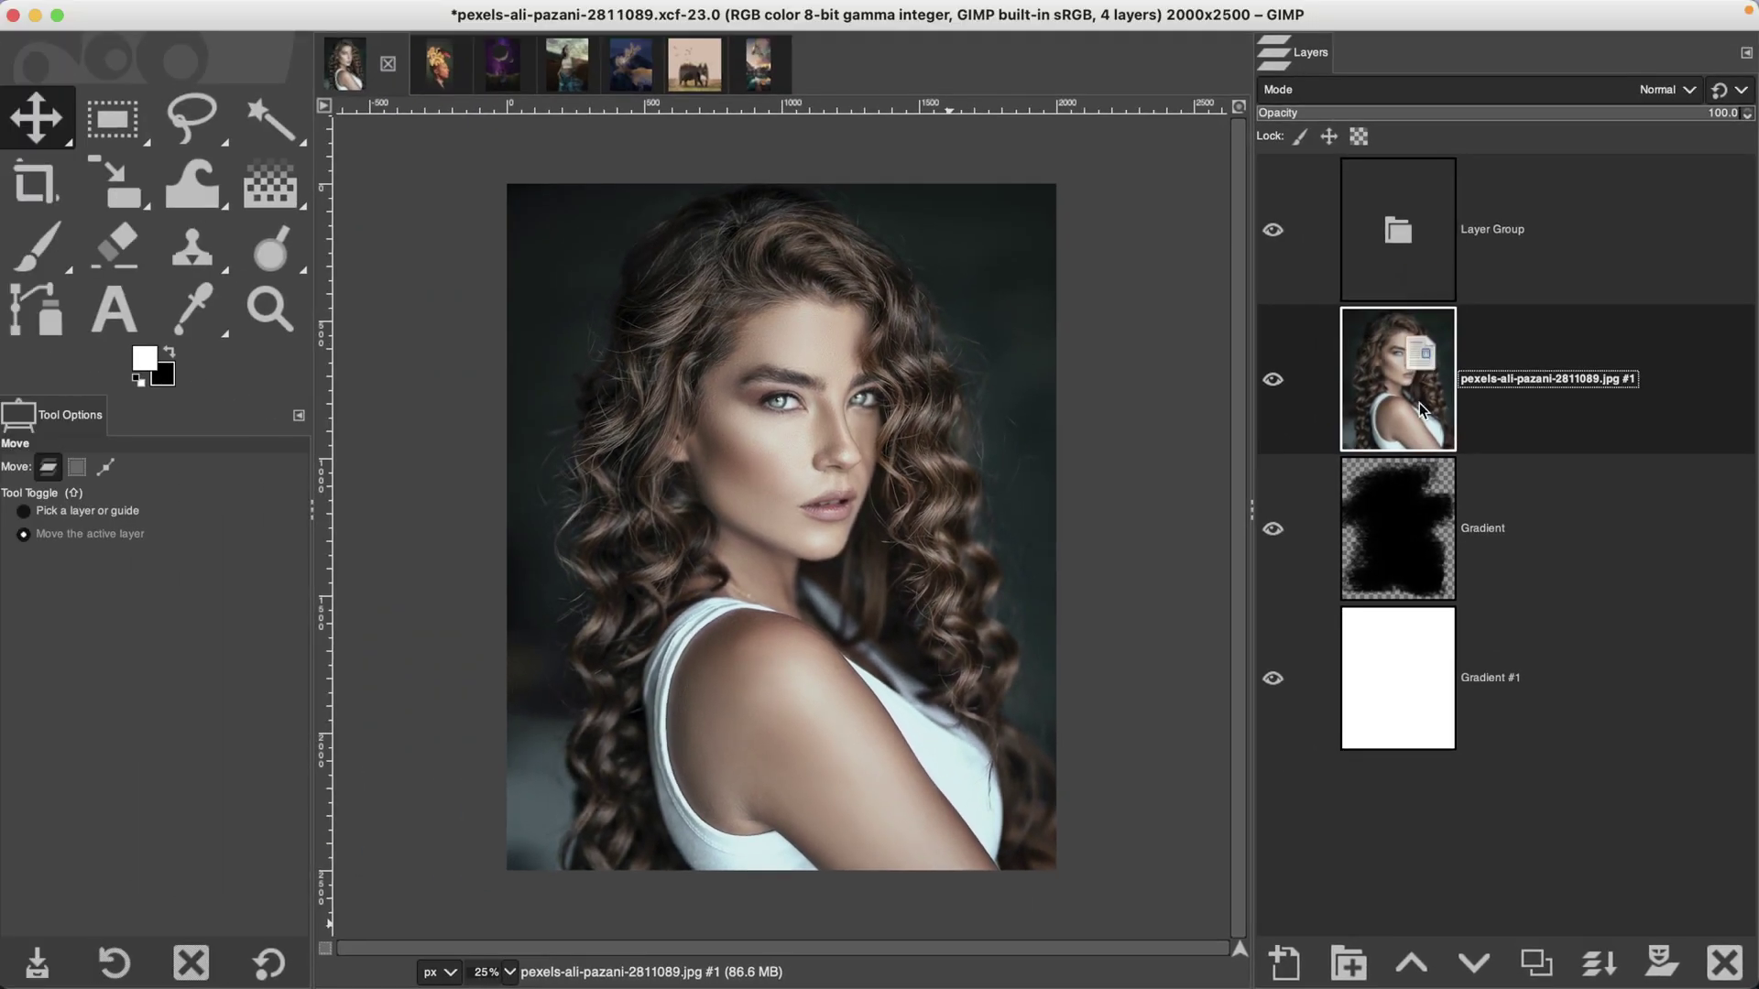
left_click_drag(1223, 34, 1222, 0)
left_click_drag(1596, 331, 1277, 37)
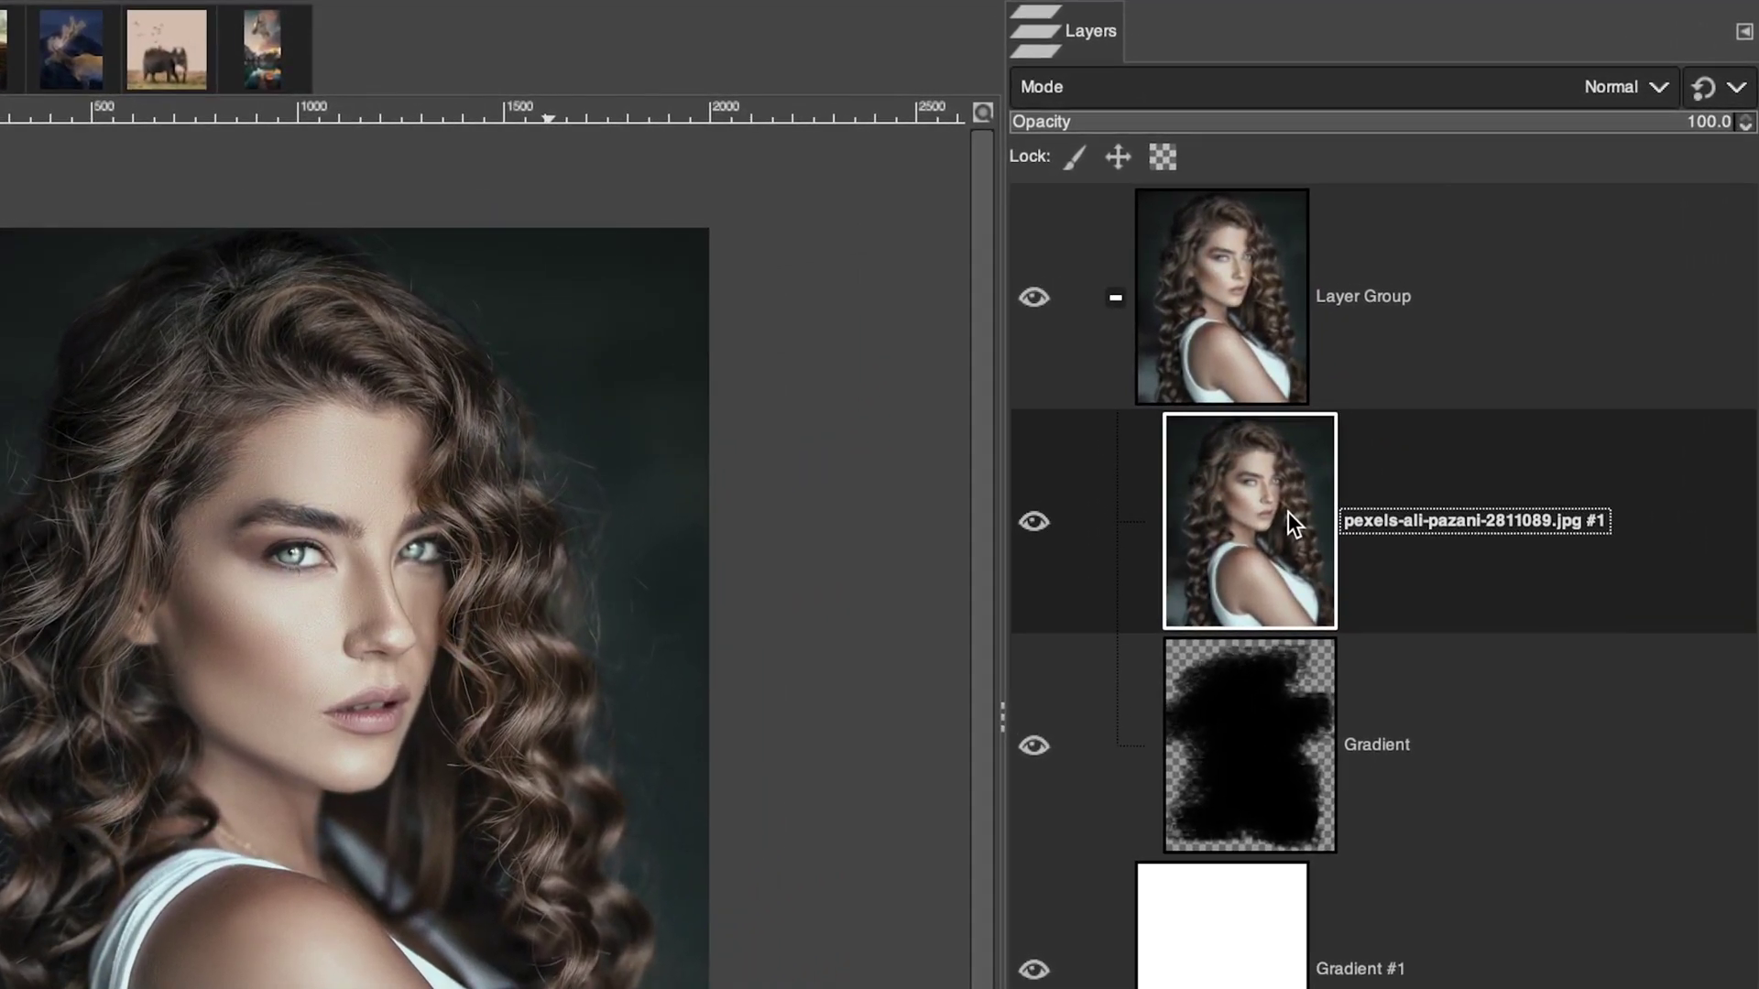
Set the layer group's composite mode to Clip to Backdrop
right_click(1442, 373)
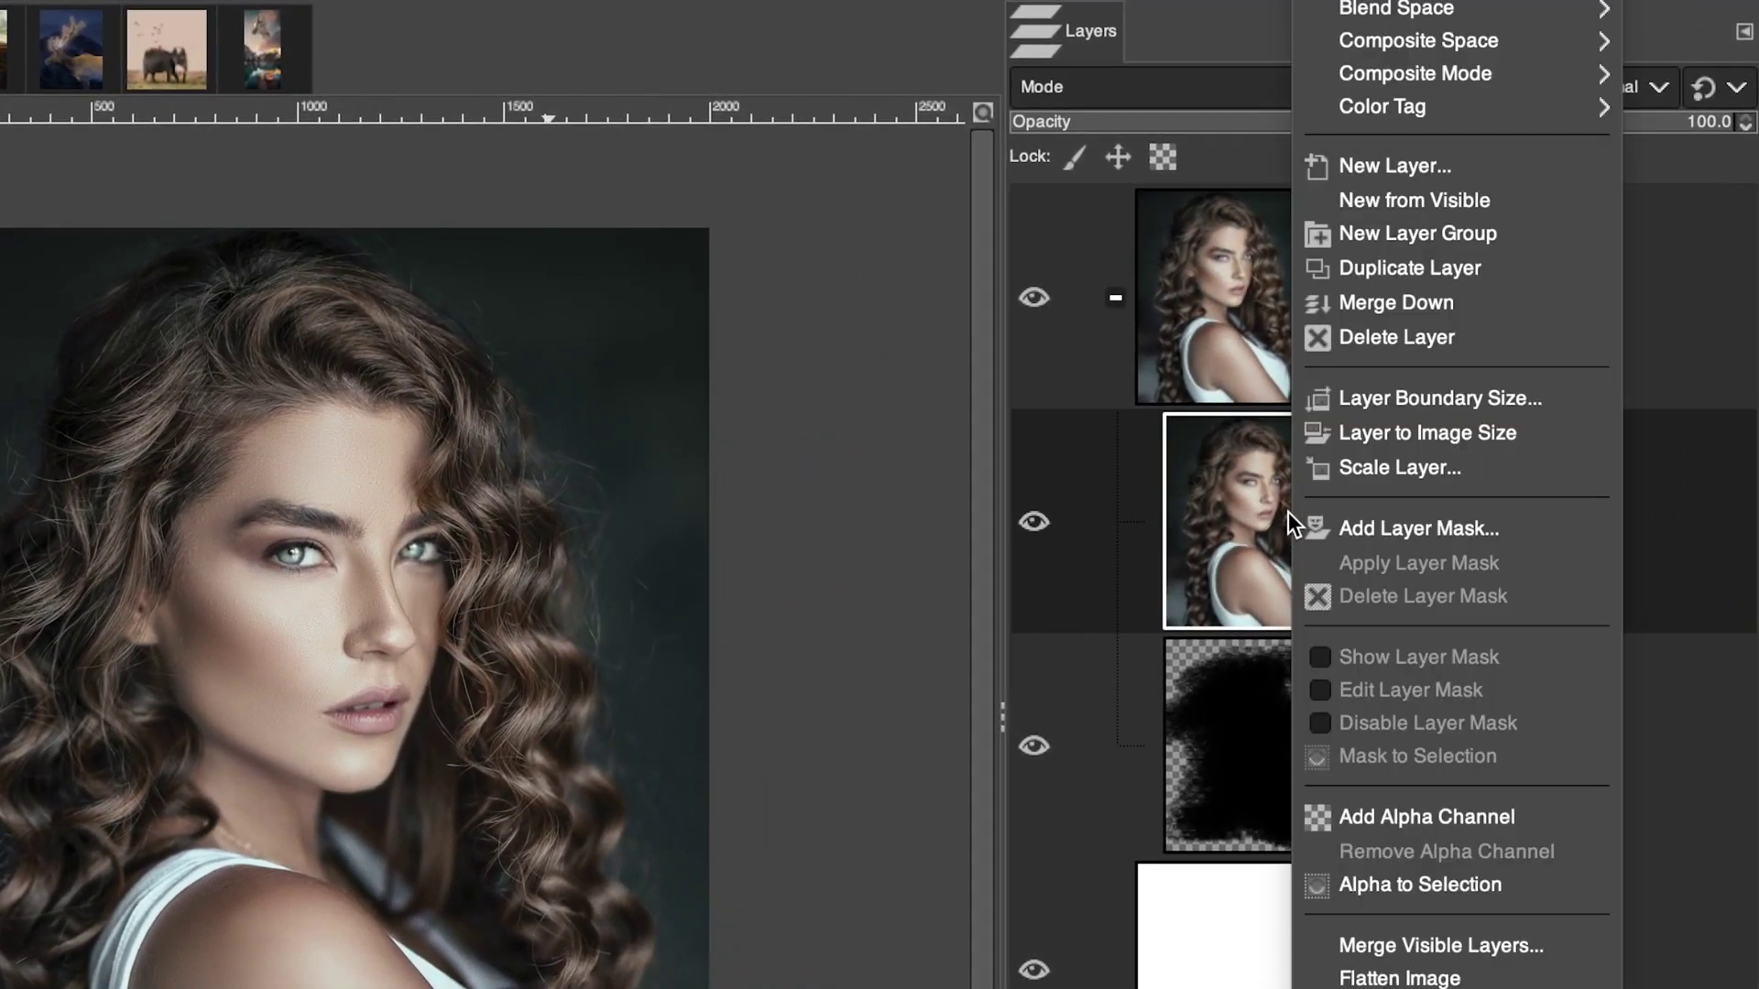
mouse_move(1469, 80)
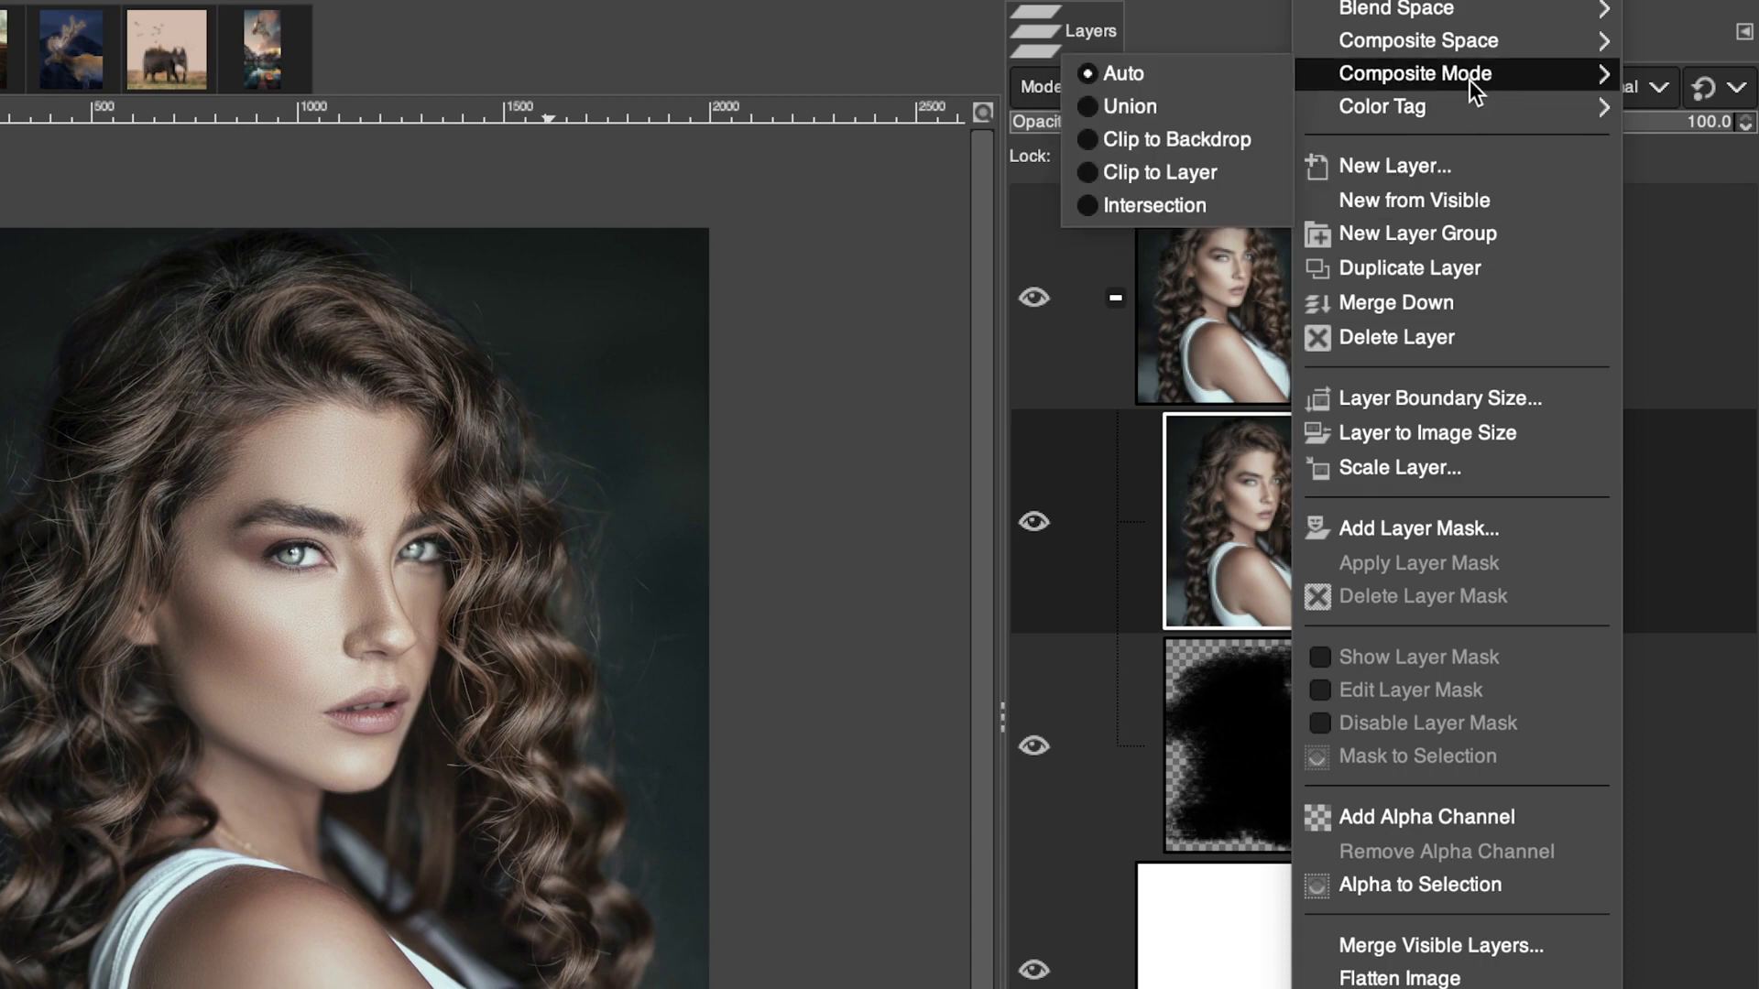
left_click(1190, 135)
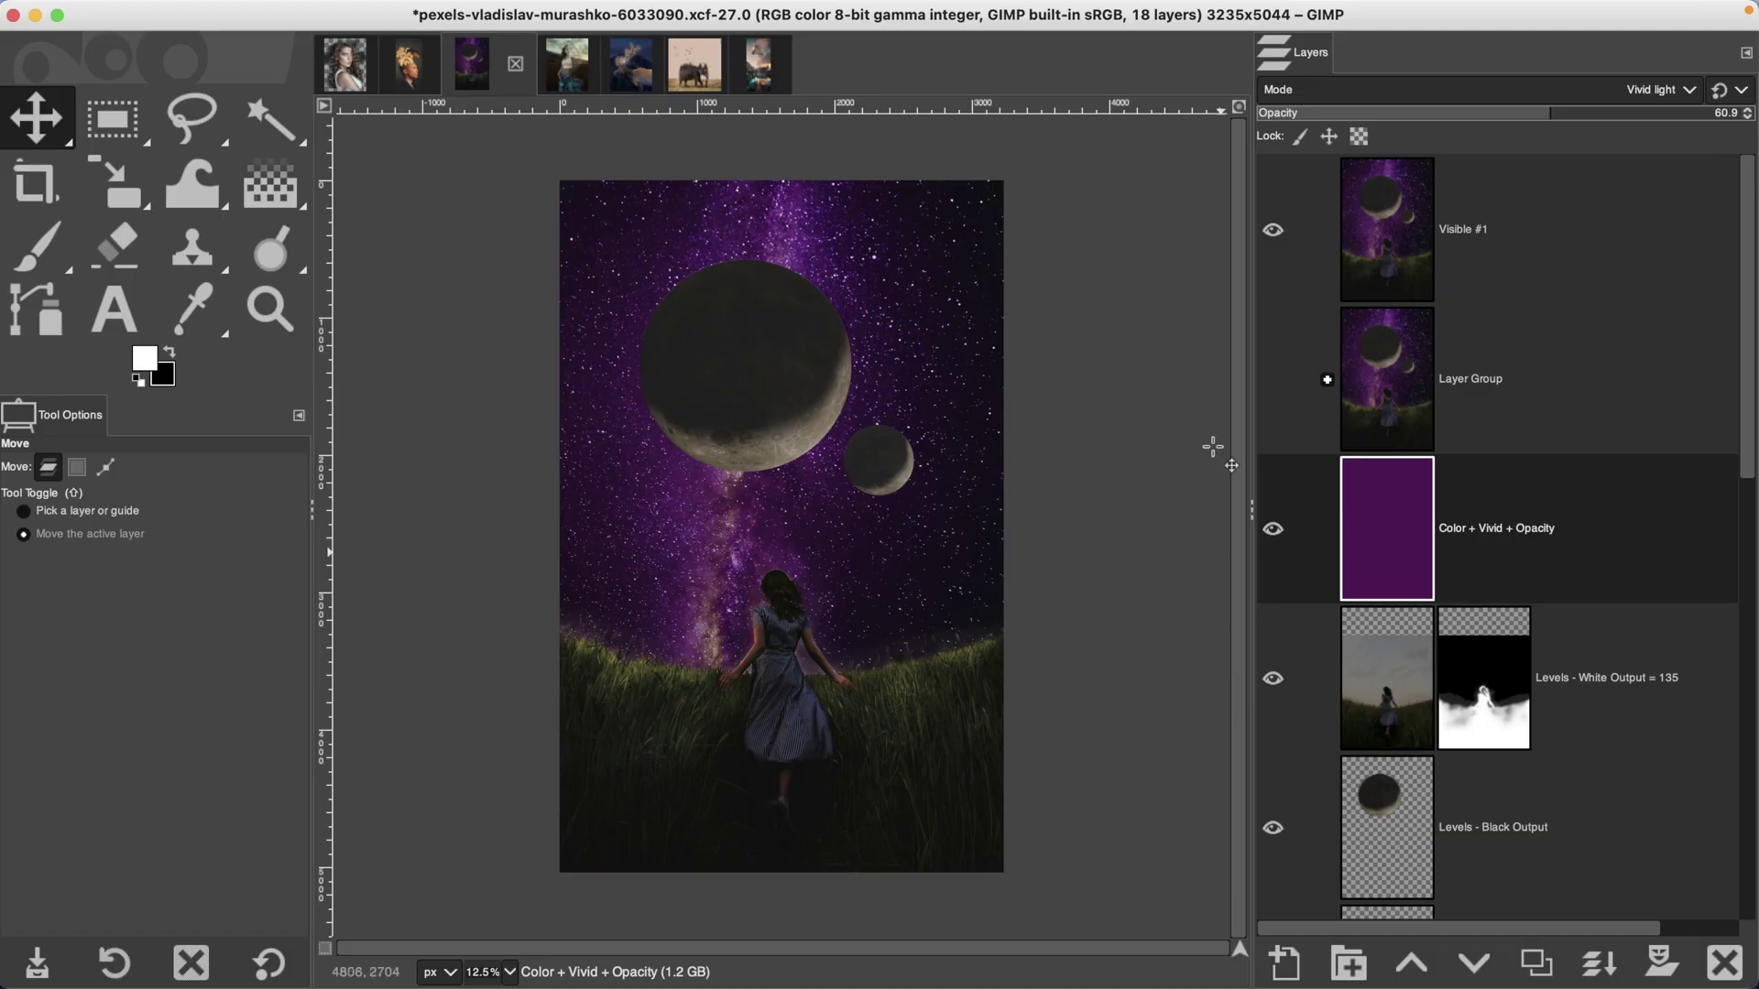
Hide Visible #1 and toggle the Color + Vivid + Opacity layer to compare its effect
left_click(1273, 229)
left_click(1273, 529)
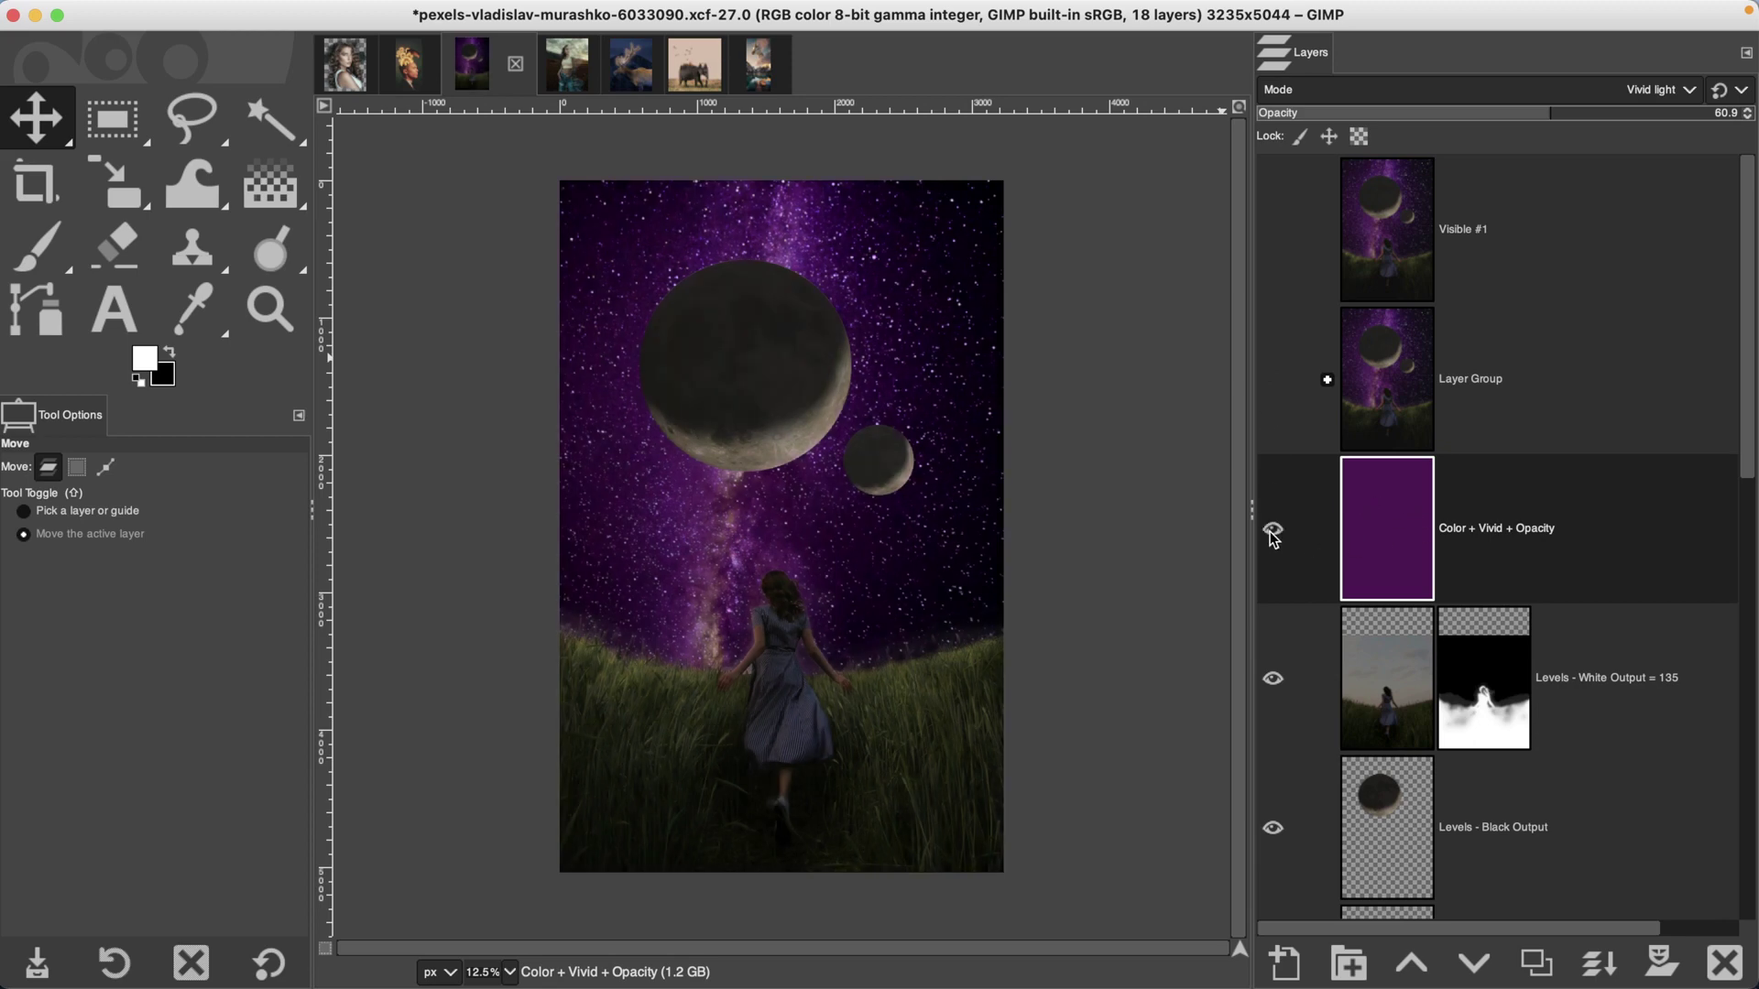
left_click(1273, 530)
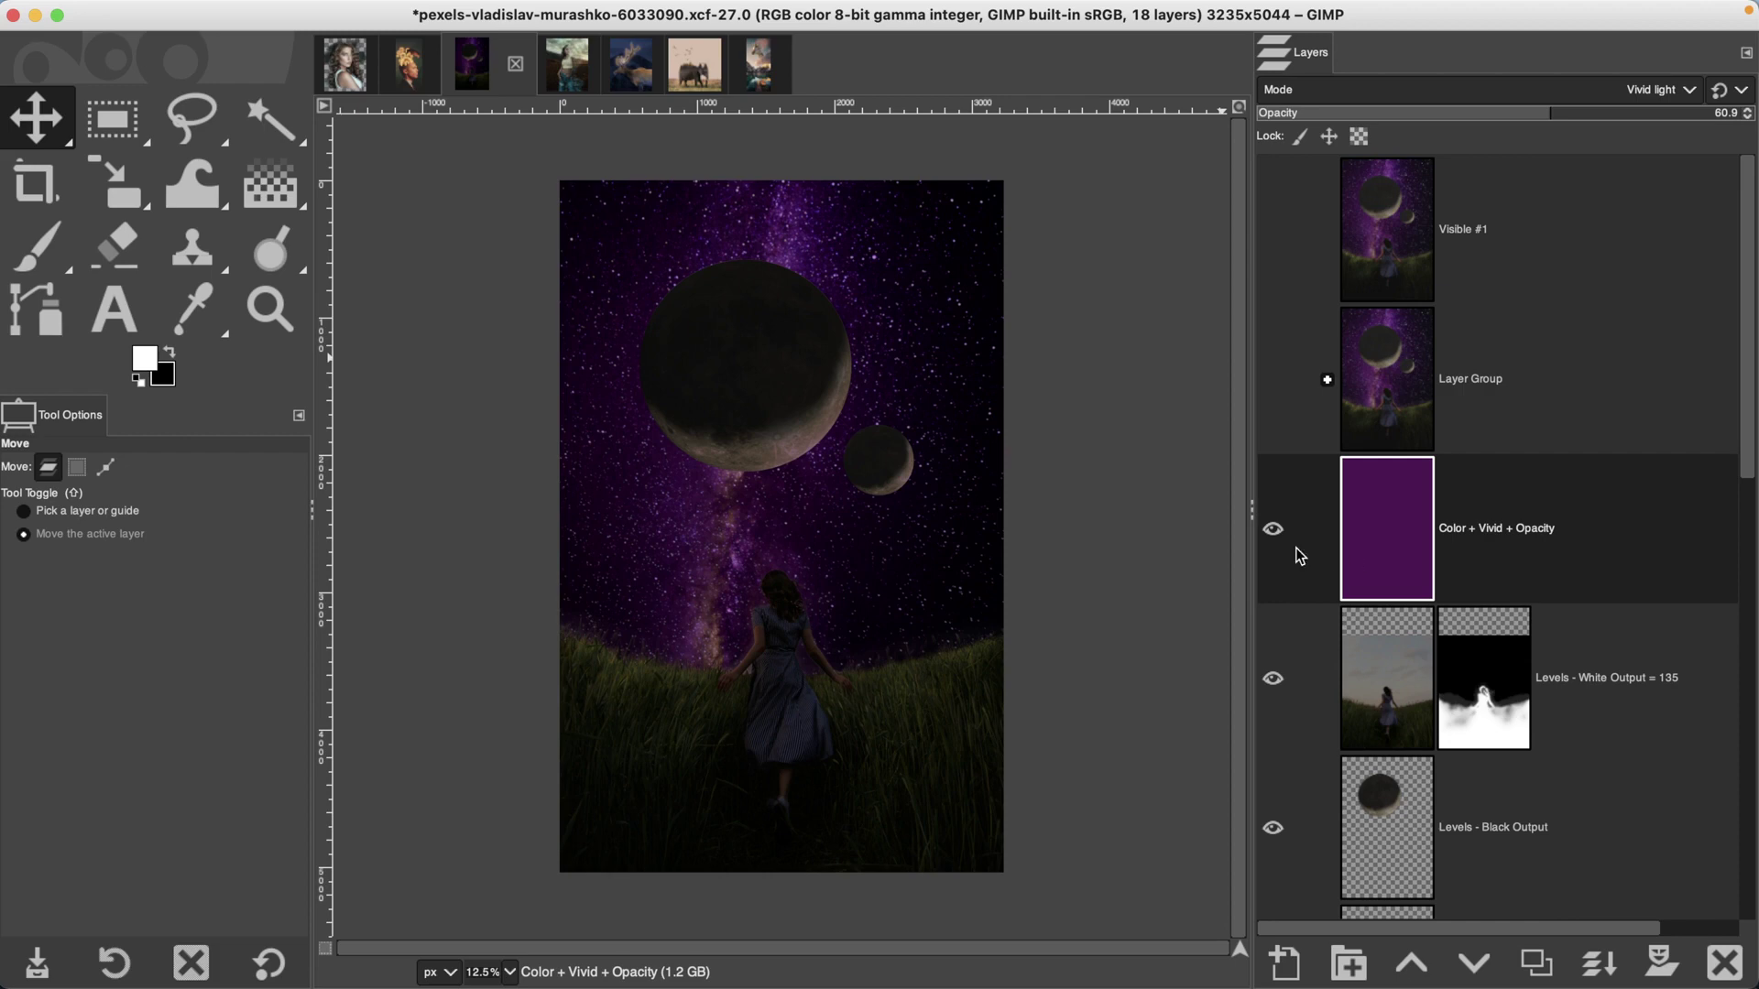
left_click(1273, 530)
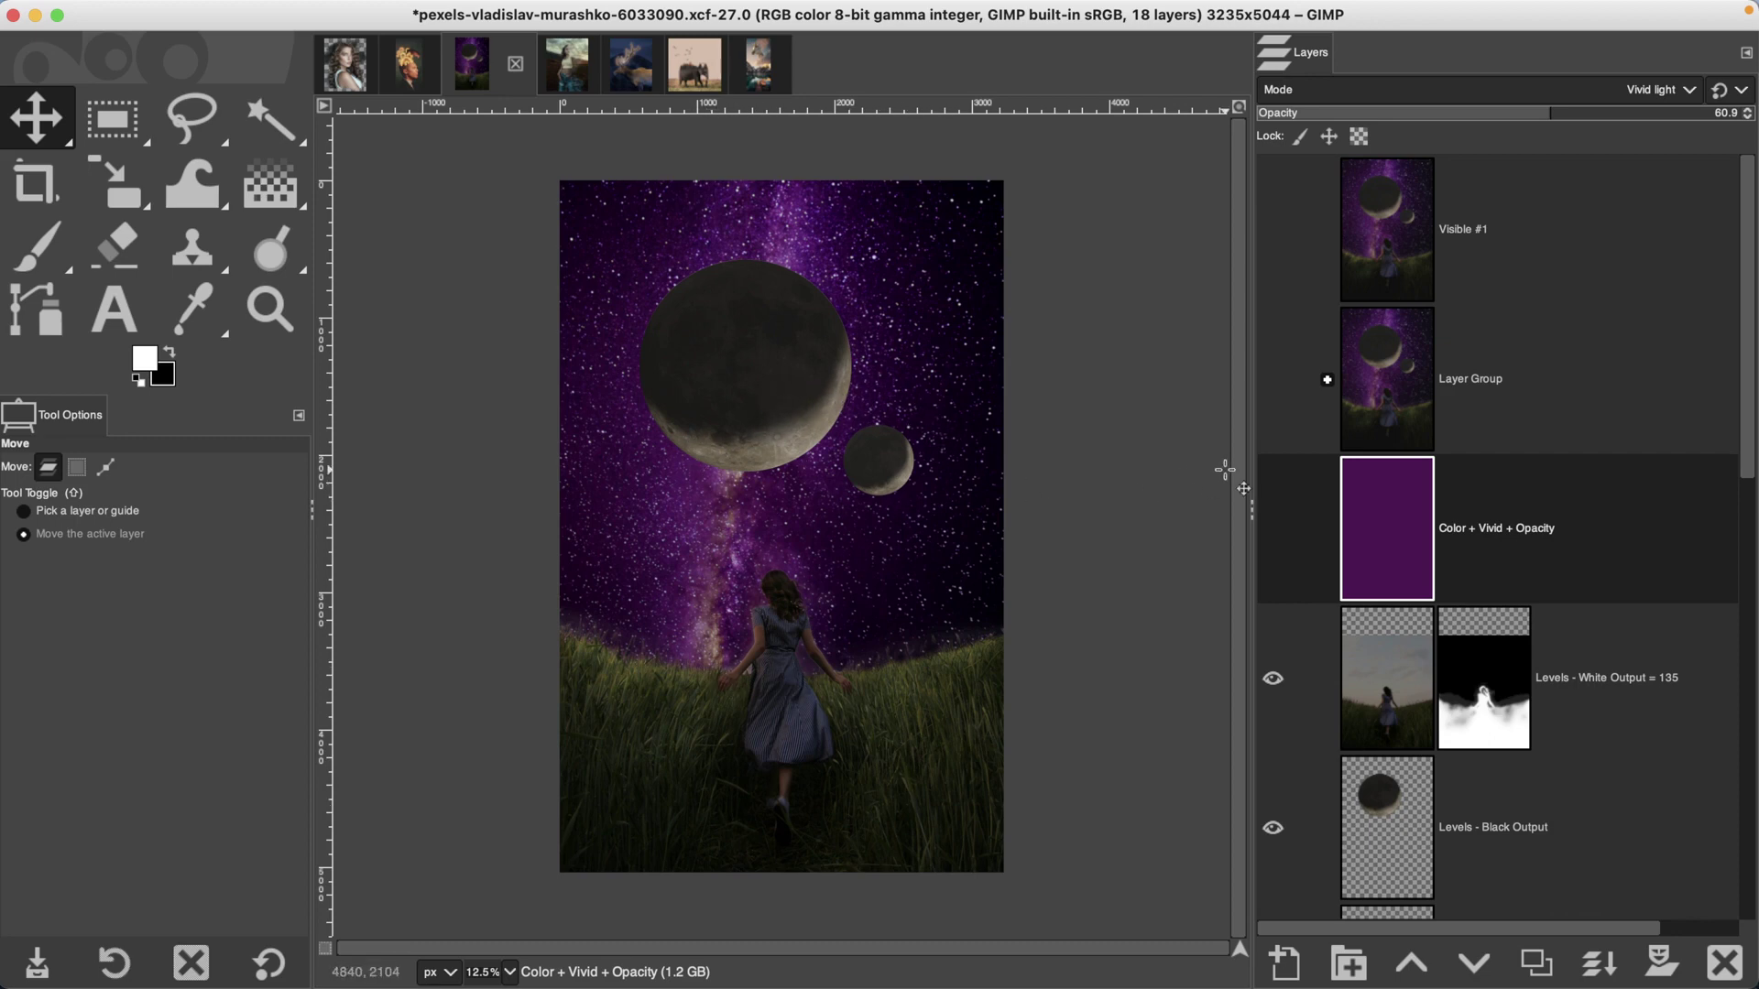
left_click(1273, 530)
Turn the Levels - White Output = 135 layer mask into a selection
left_click(1491, 709)
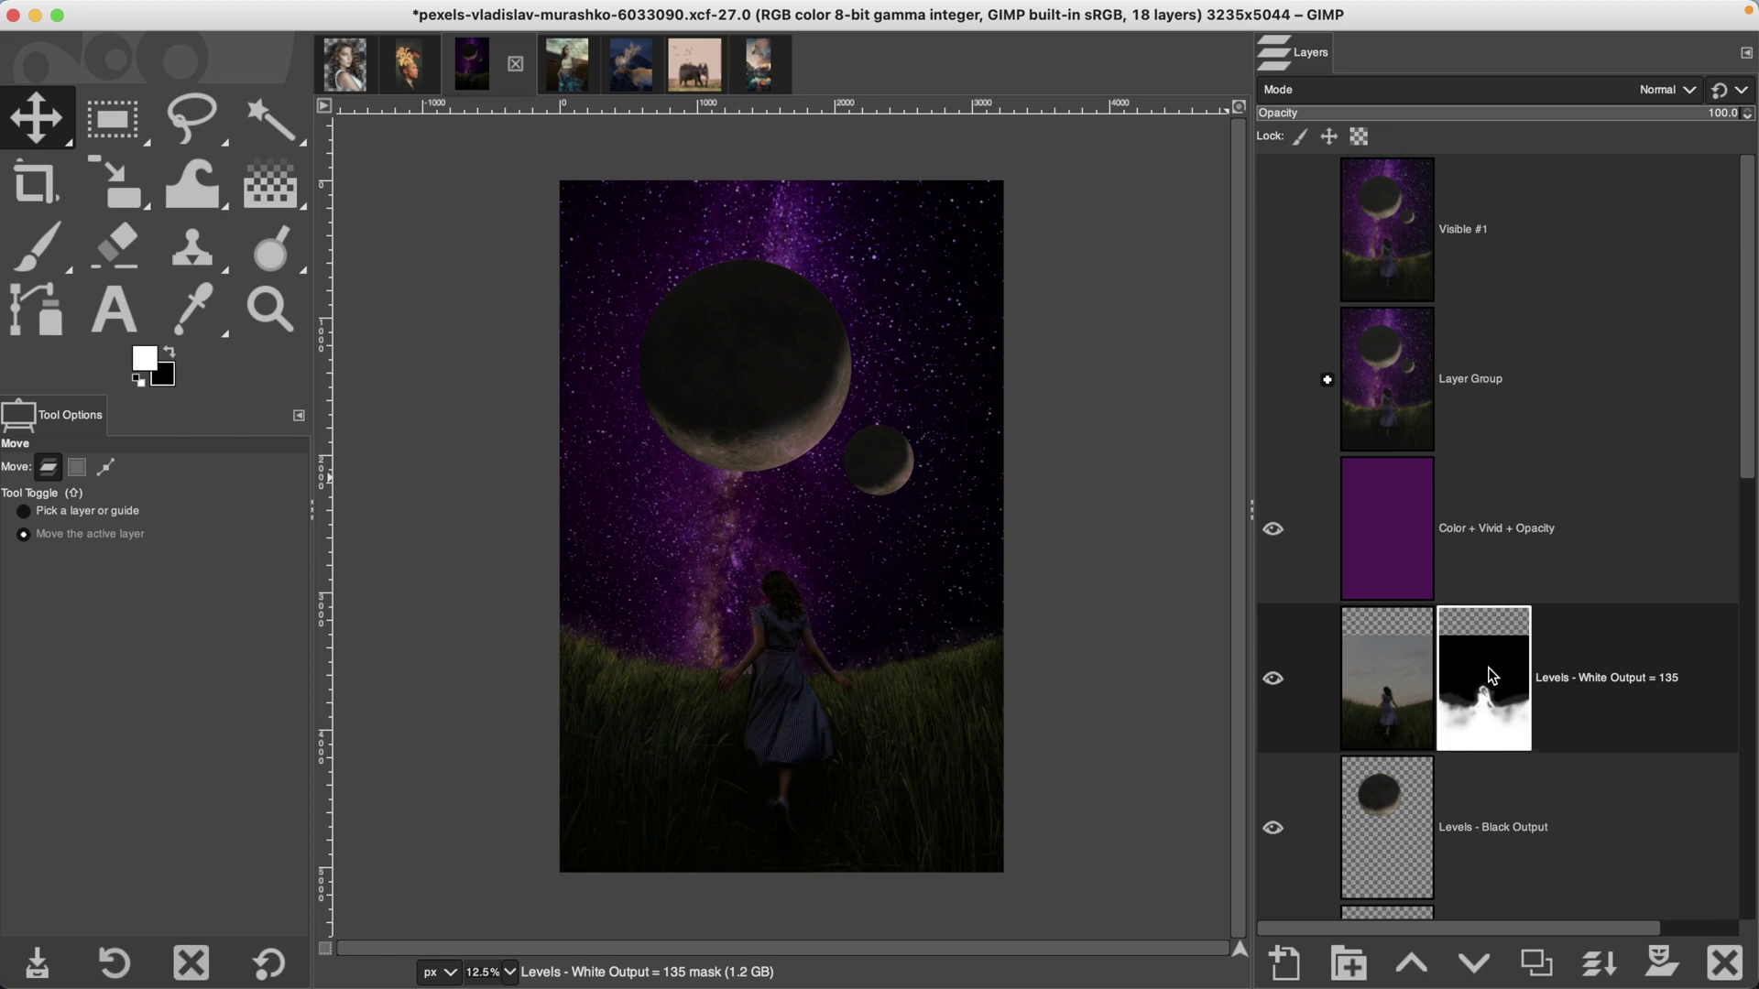
left_click(1408, 536)
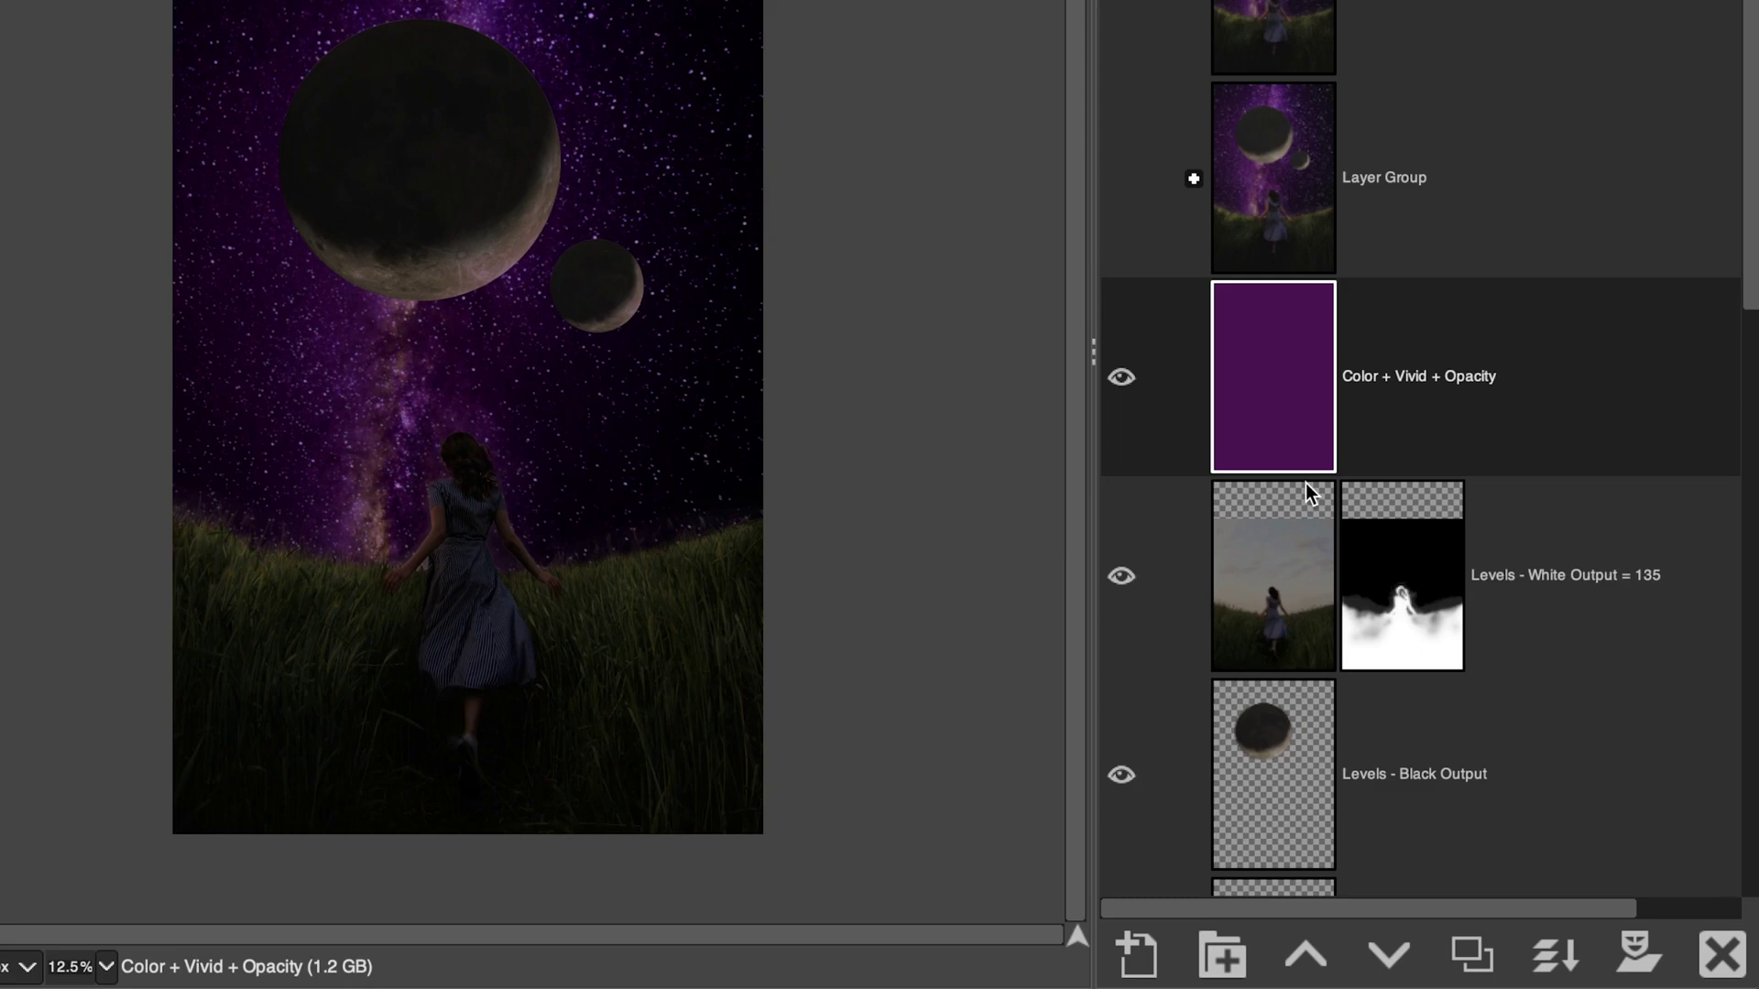
right_click(1432, 599)
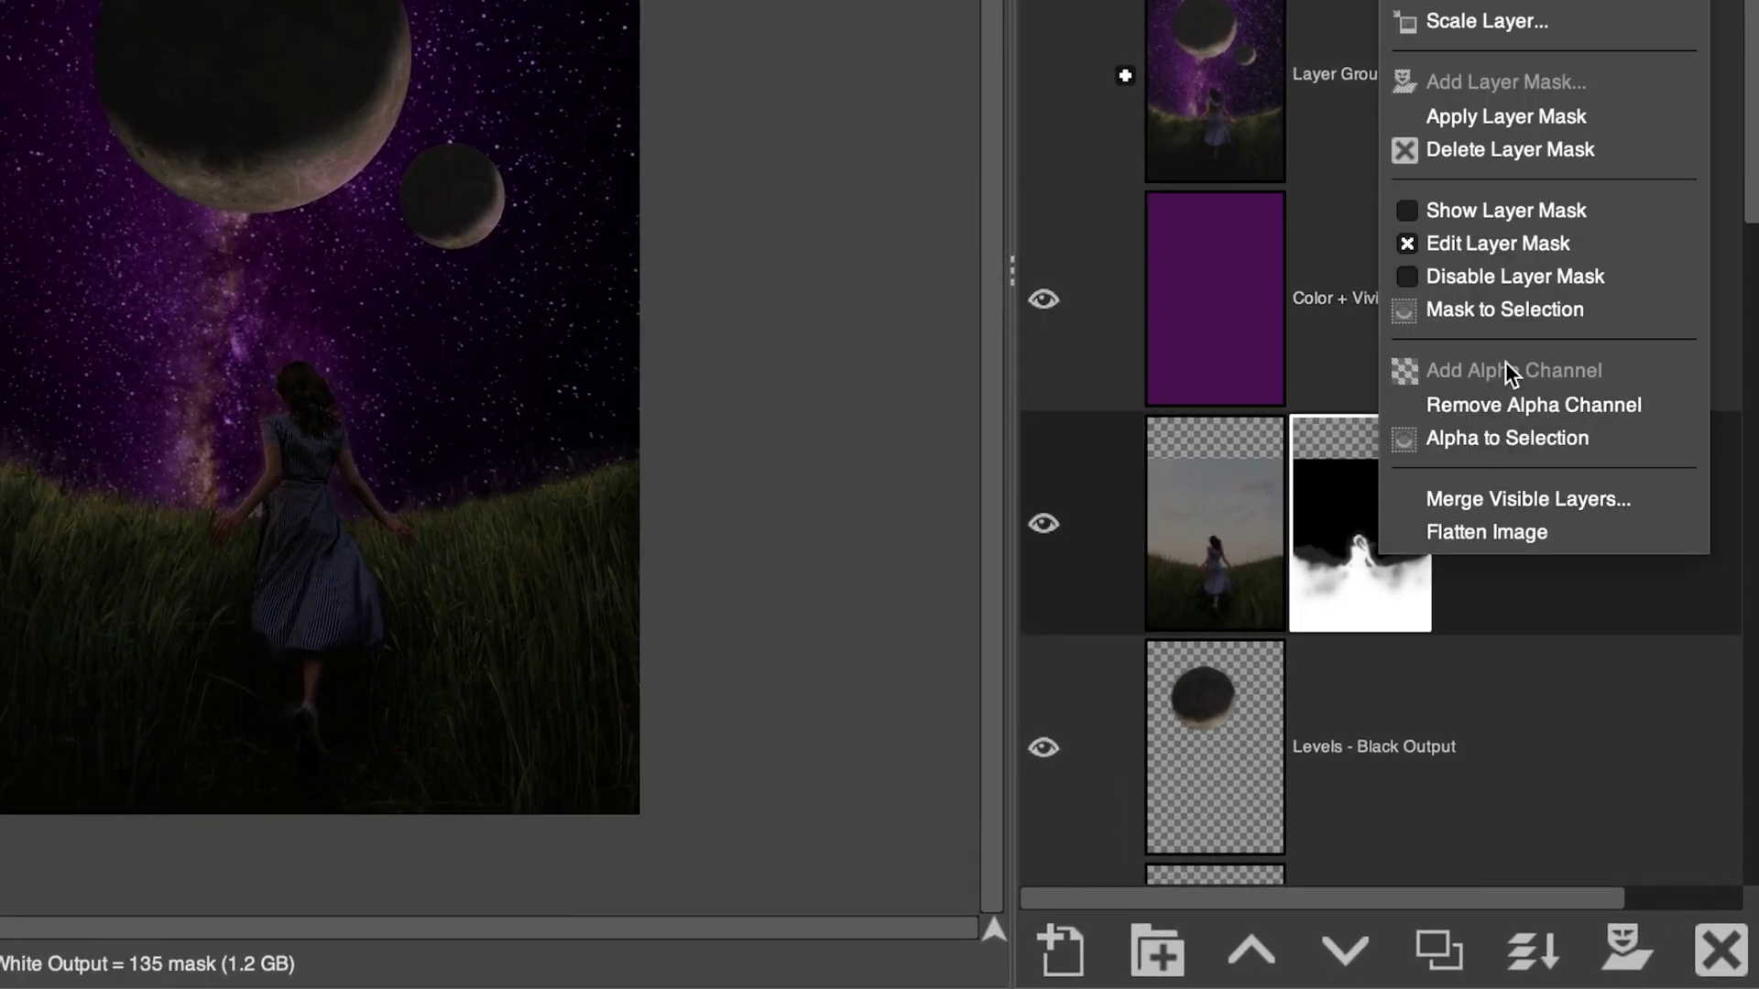
left_click(1511, 311)
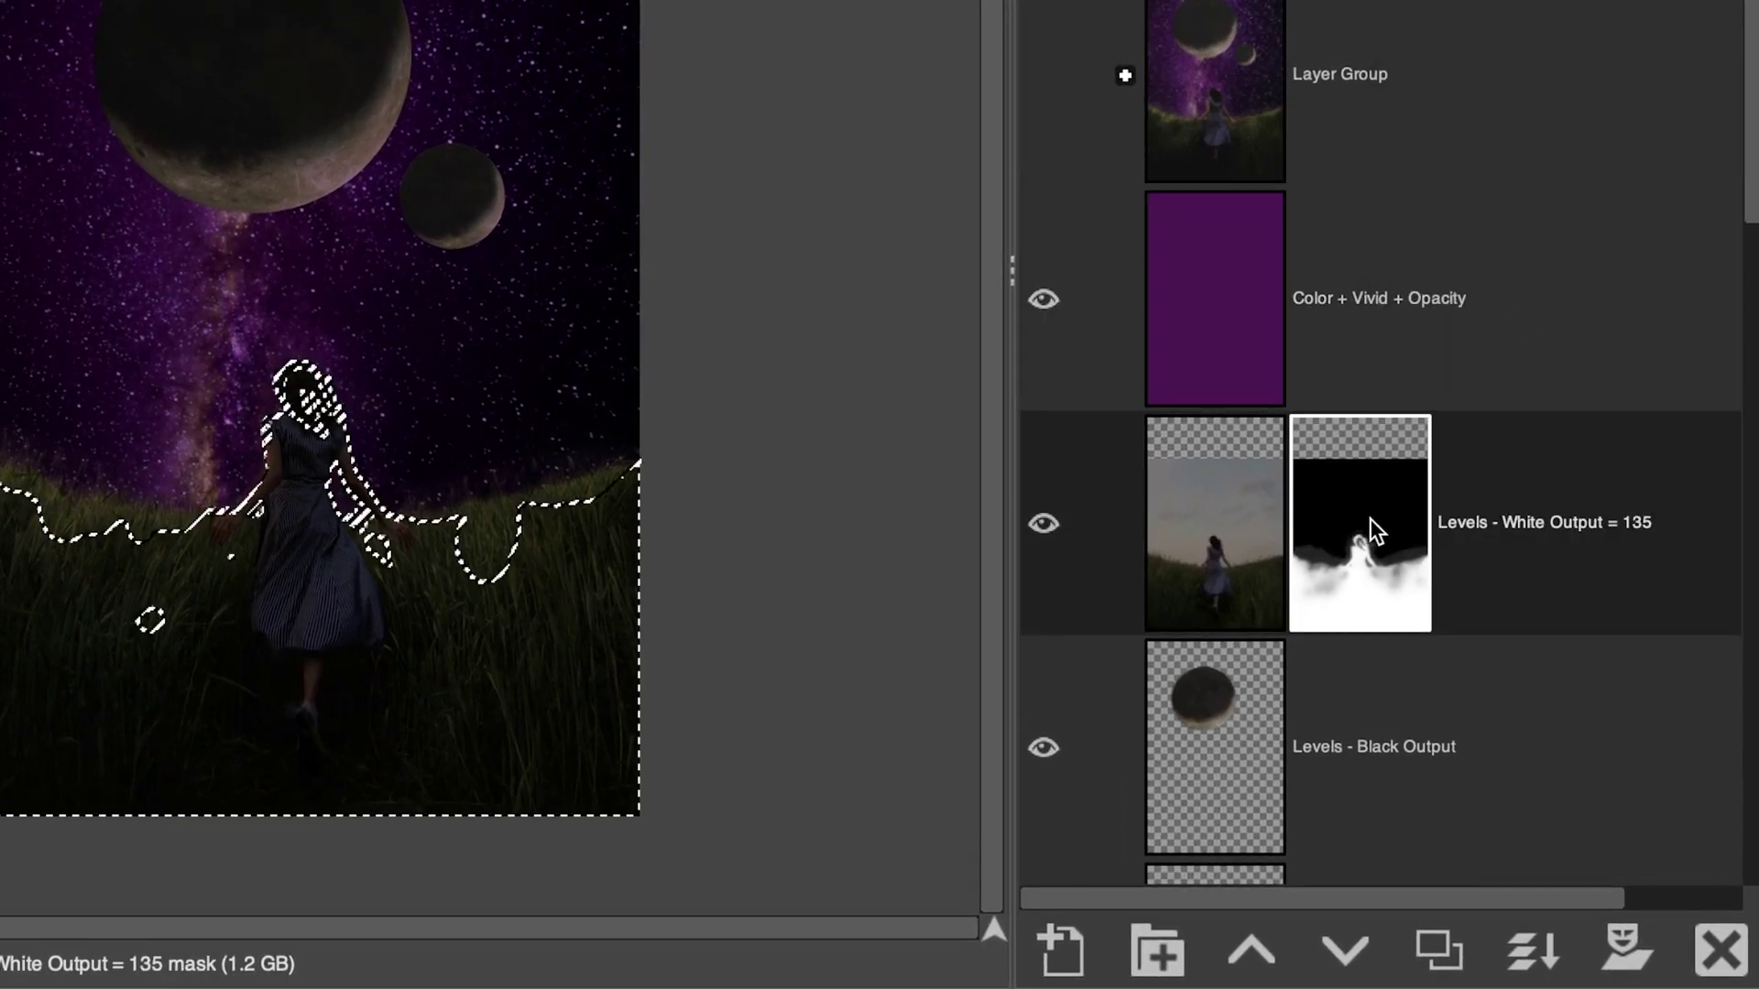
Add a selection-based layer mask to the Color + Vivid + Opacity layer, deselect, and check the result
left_click(1238, 320)
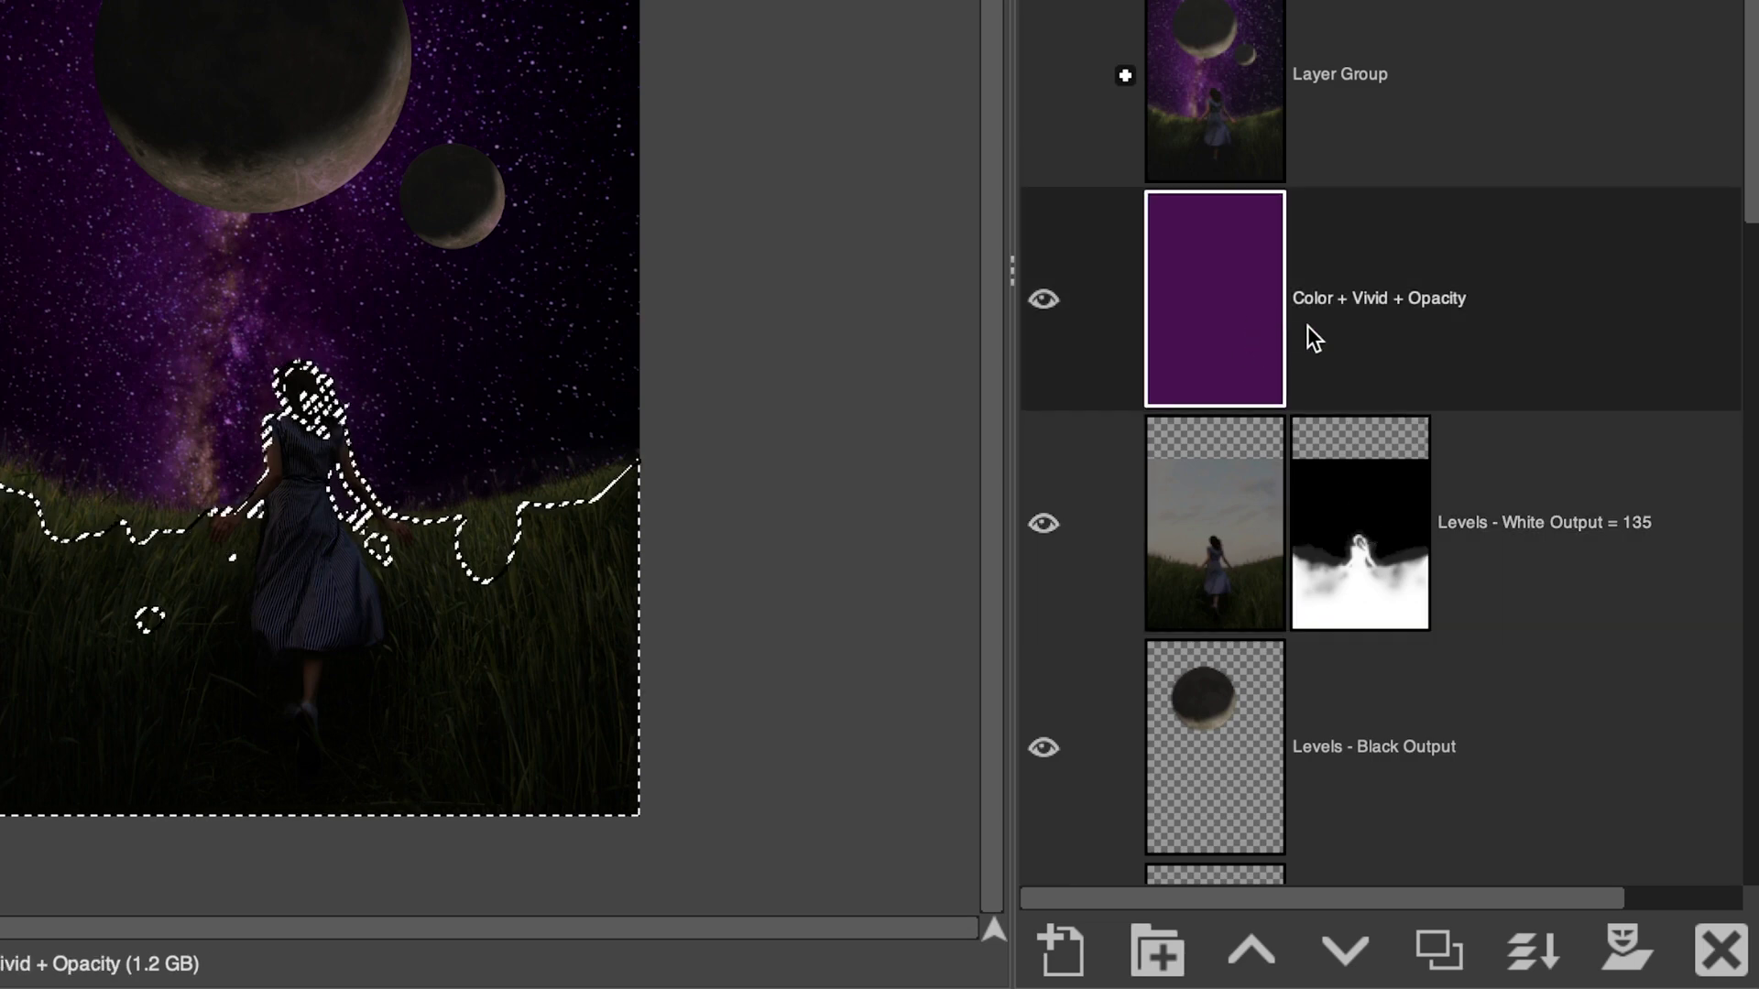
left_click(1630, 933)
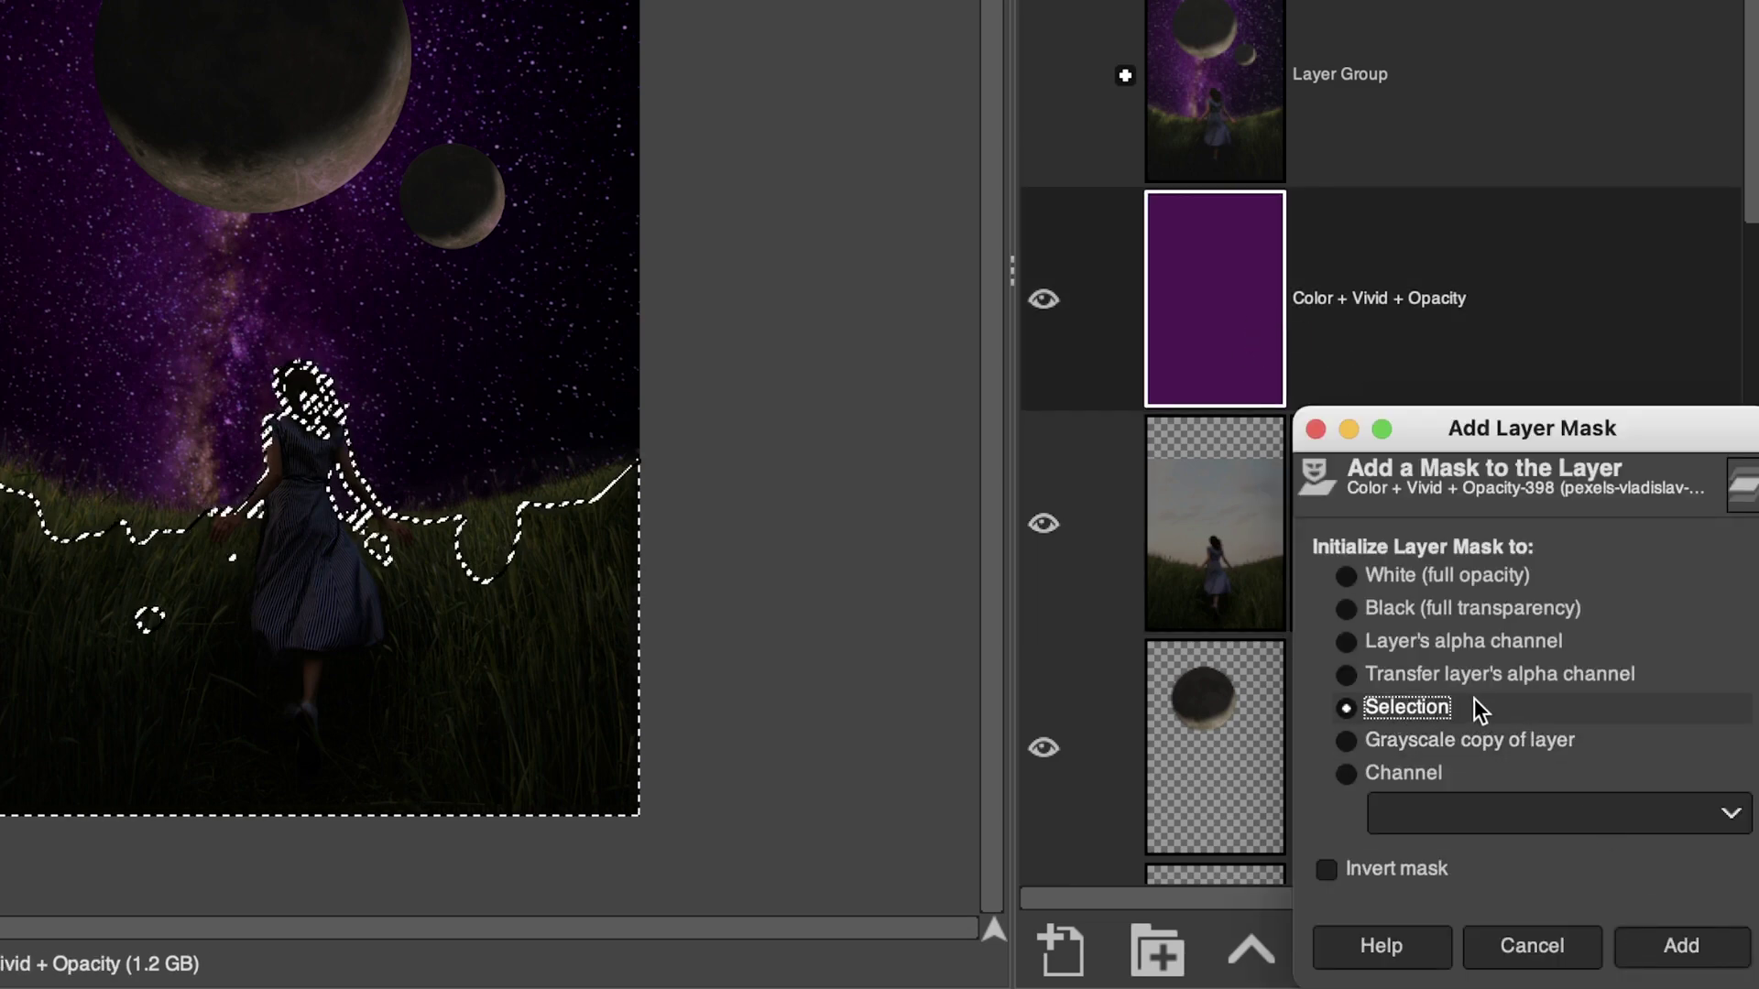
left_click(1680, 945)
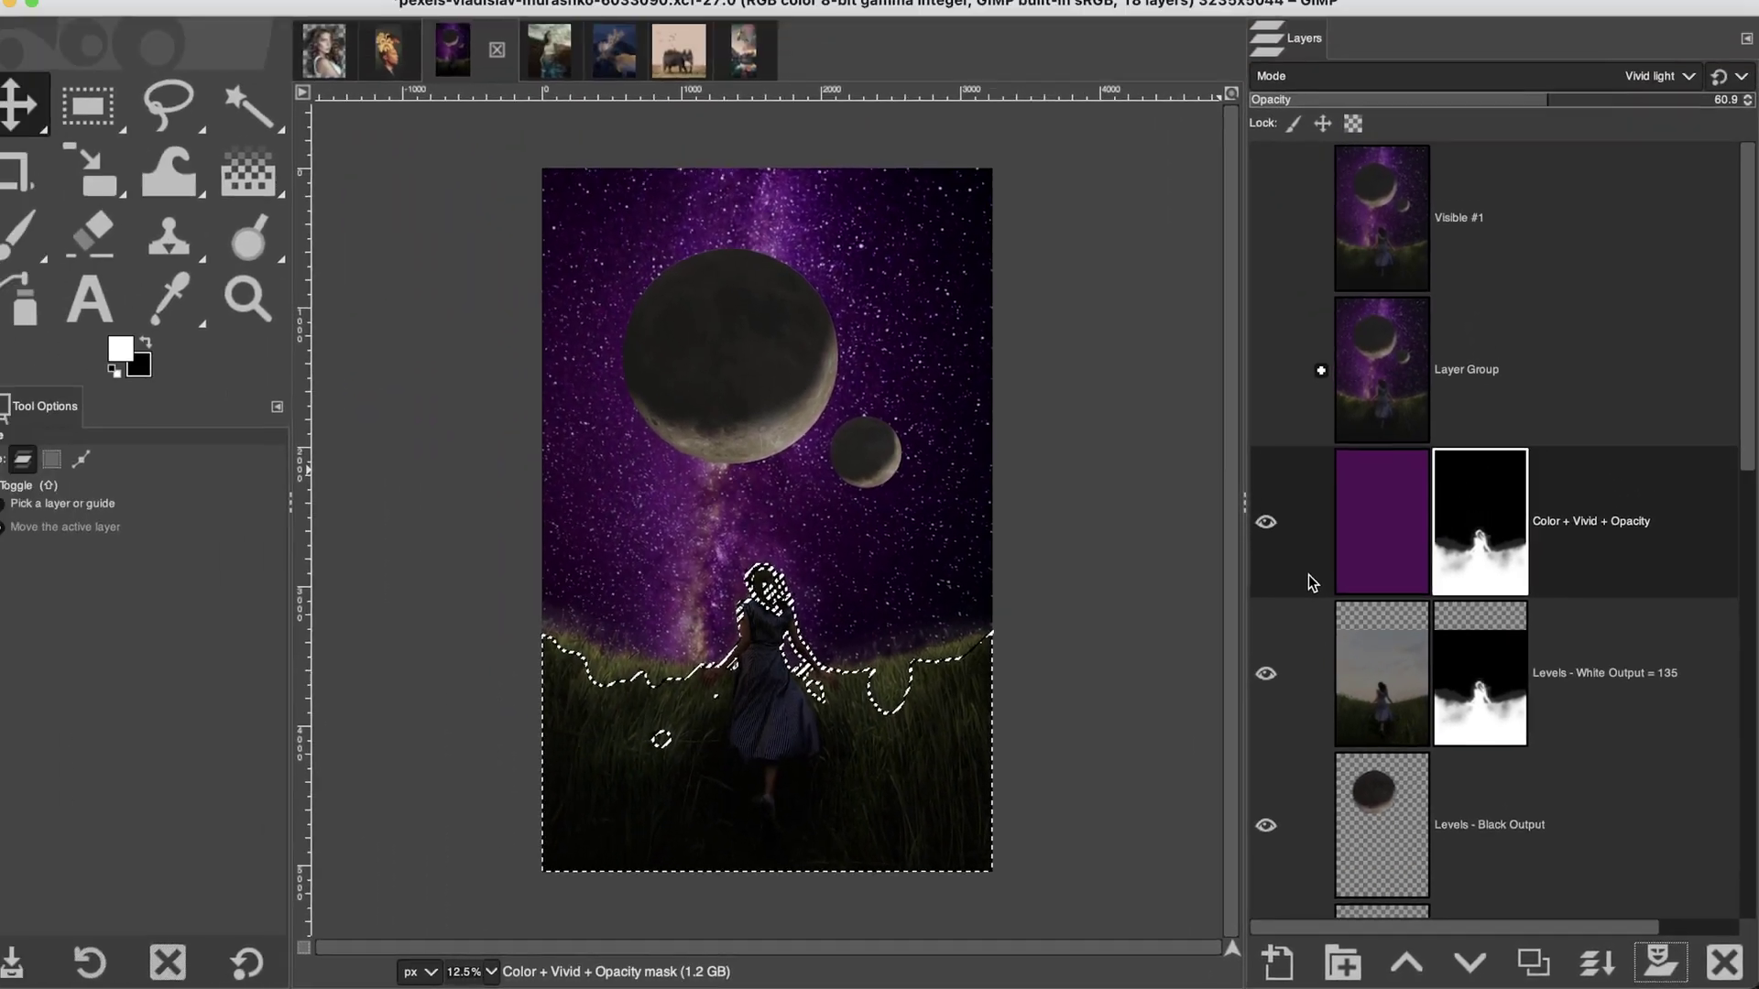
key("ctrl+shift+a")
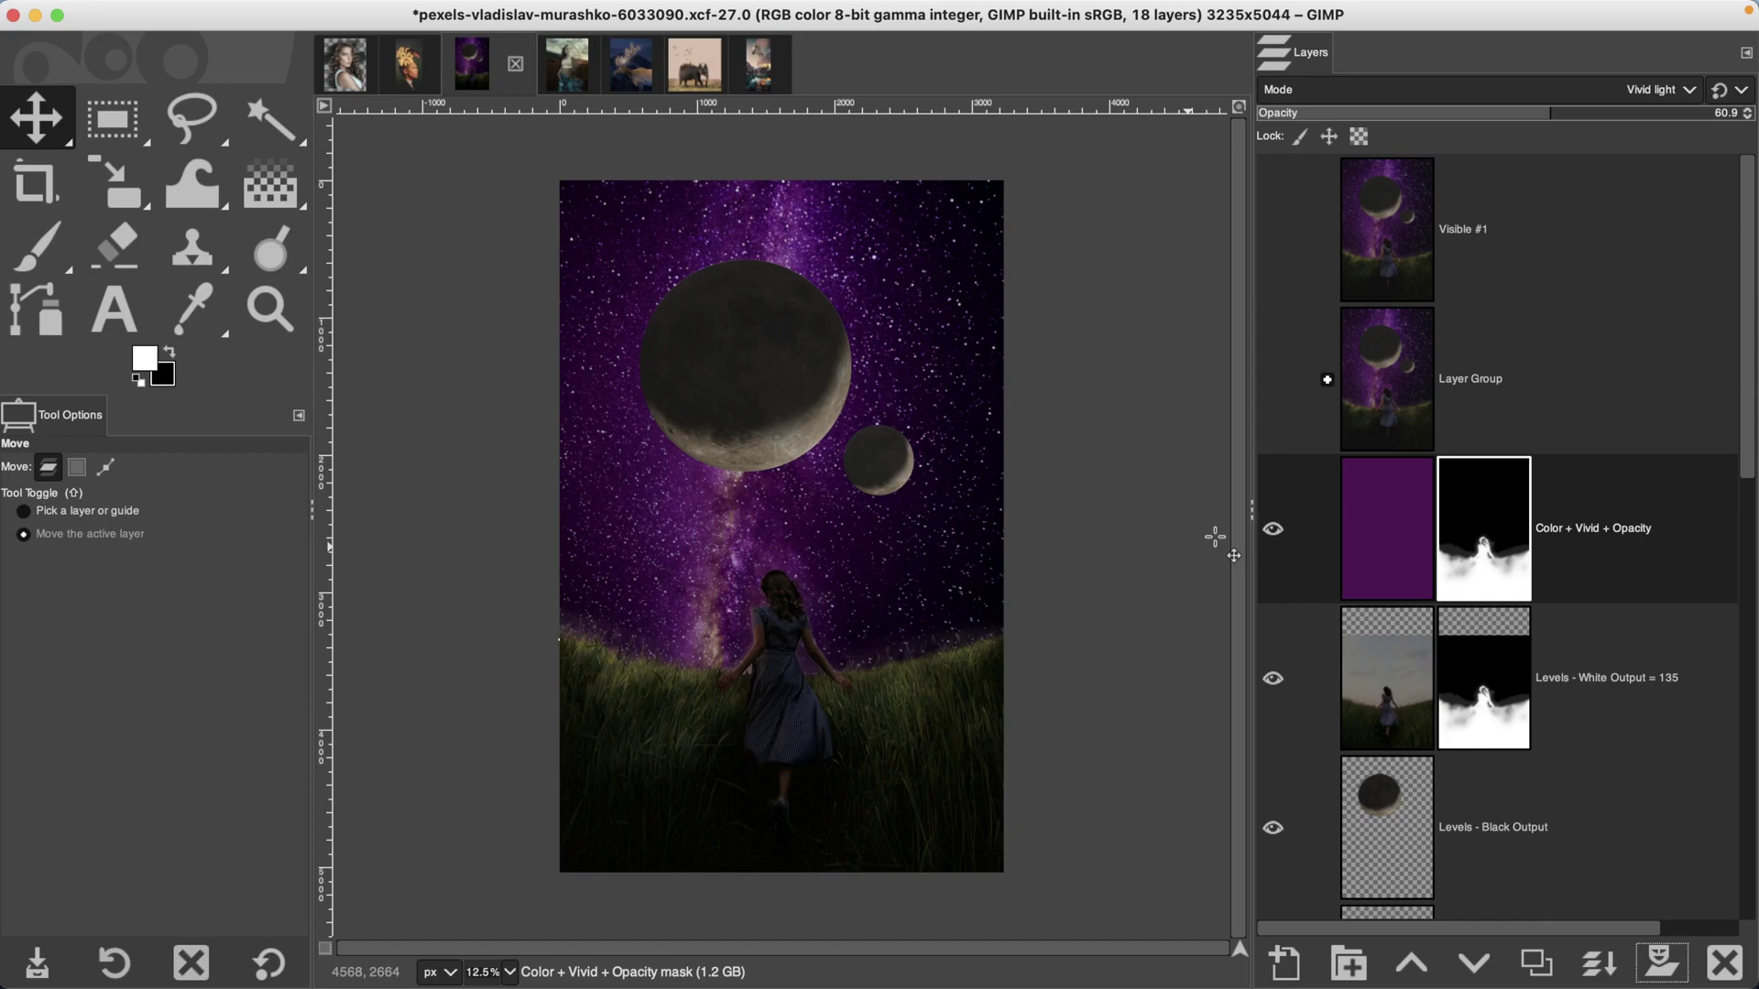
left_click(1273, 529)
left_click(1273, 530)
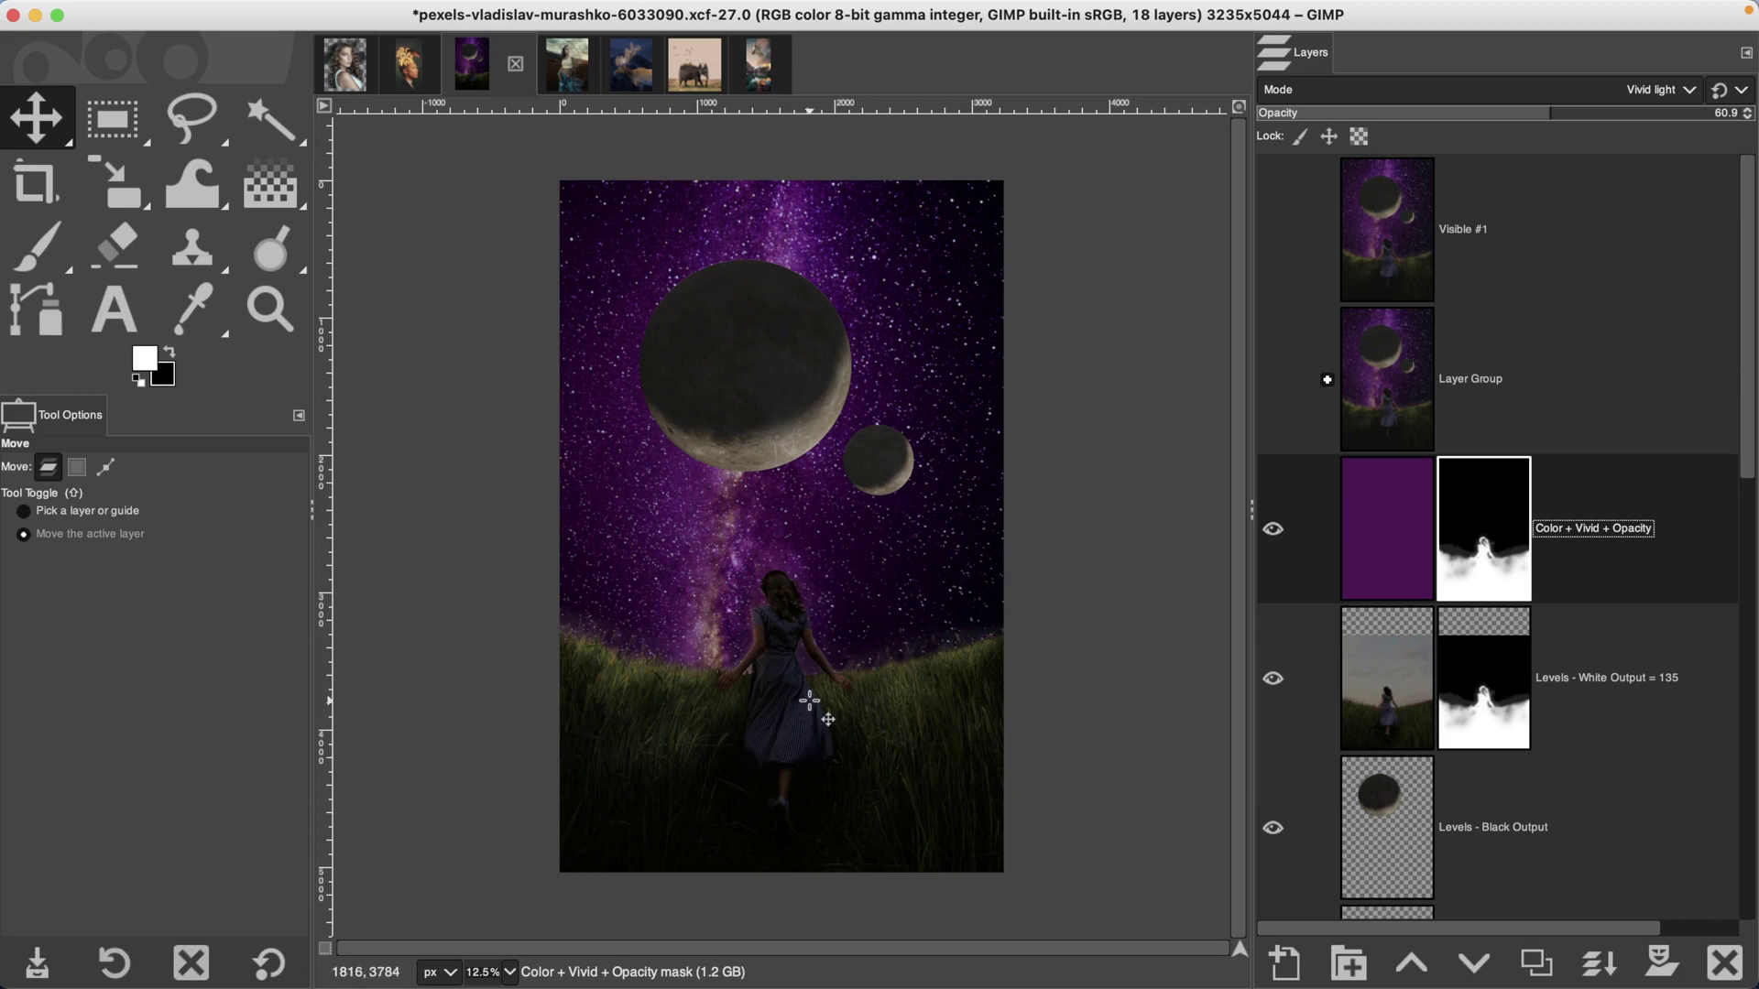
Compare the Levels - Black Output layer on and off, leaving it hidden so the moon is darker
left_click(1276, 830)
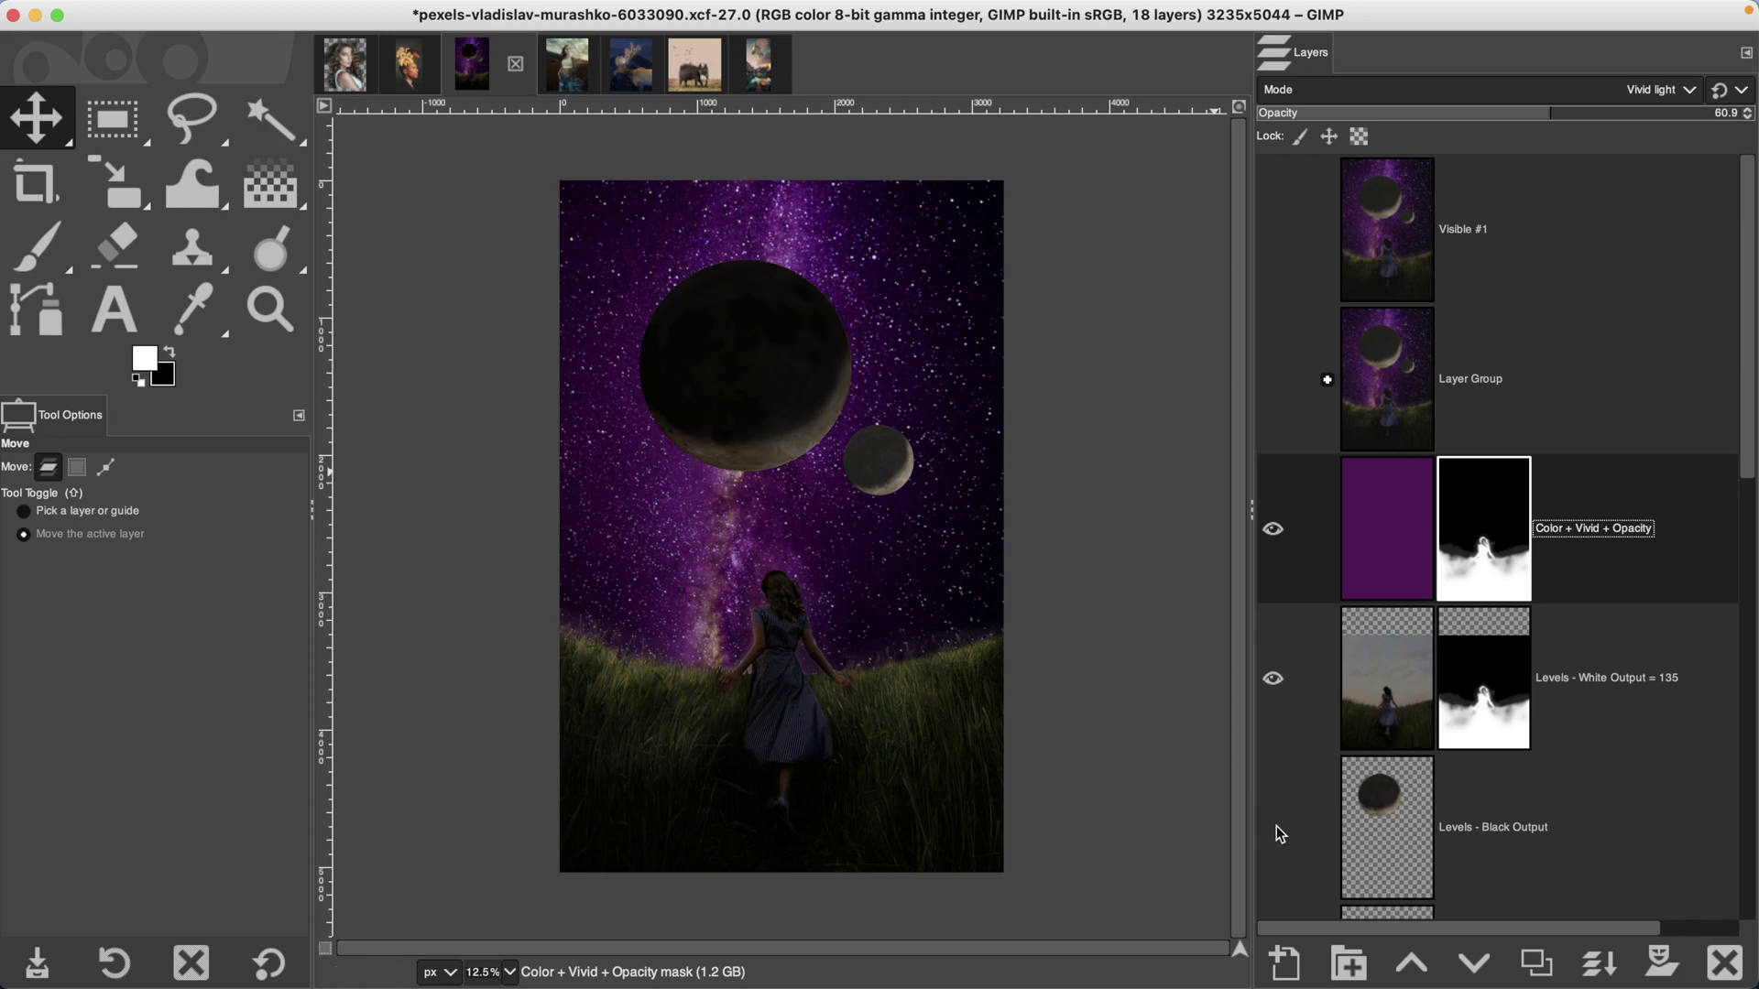
left_click_drag(1750, 411, 1735, 602)
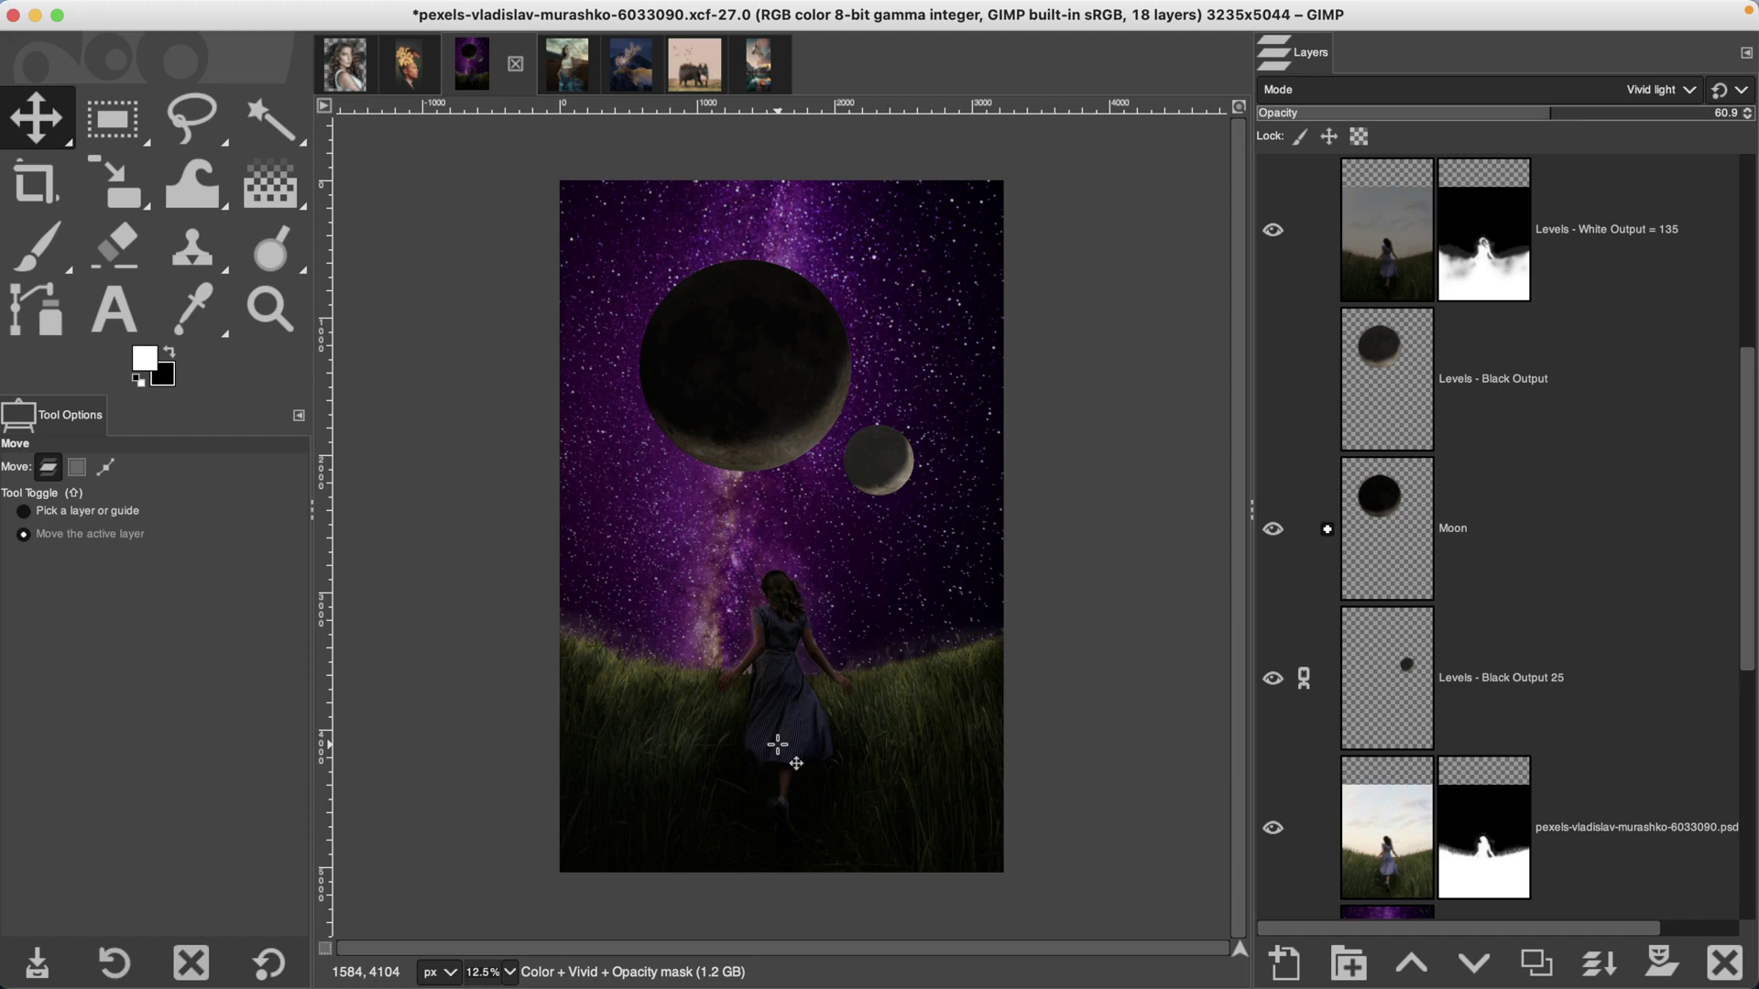
left_click(1273, 380)
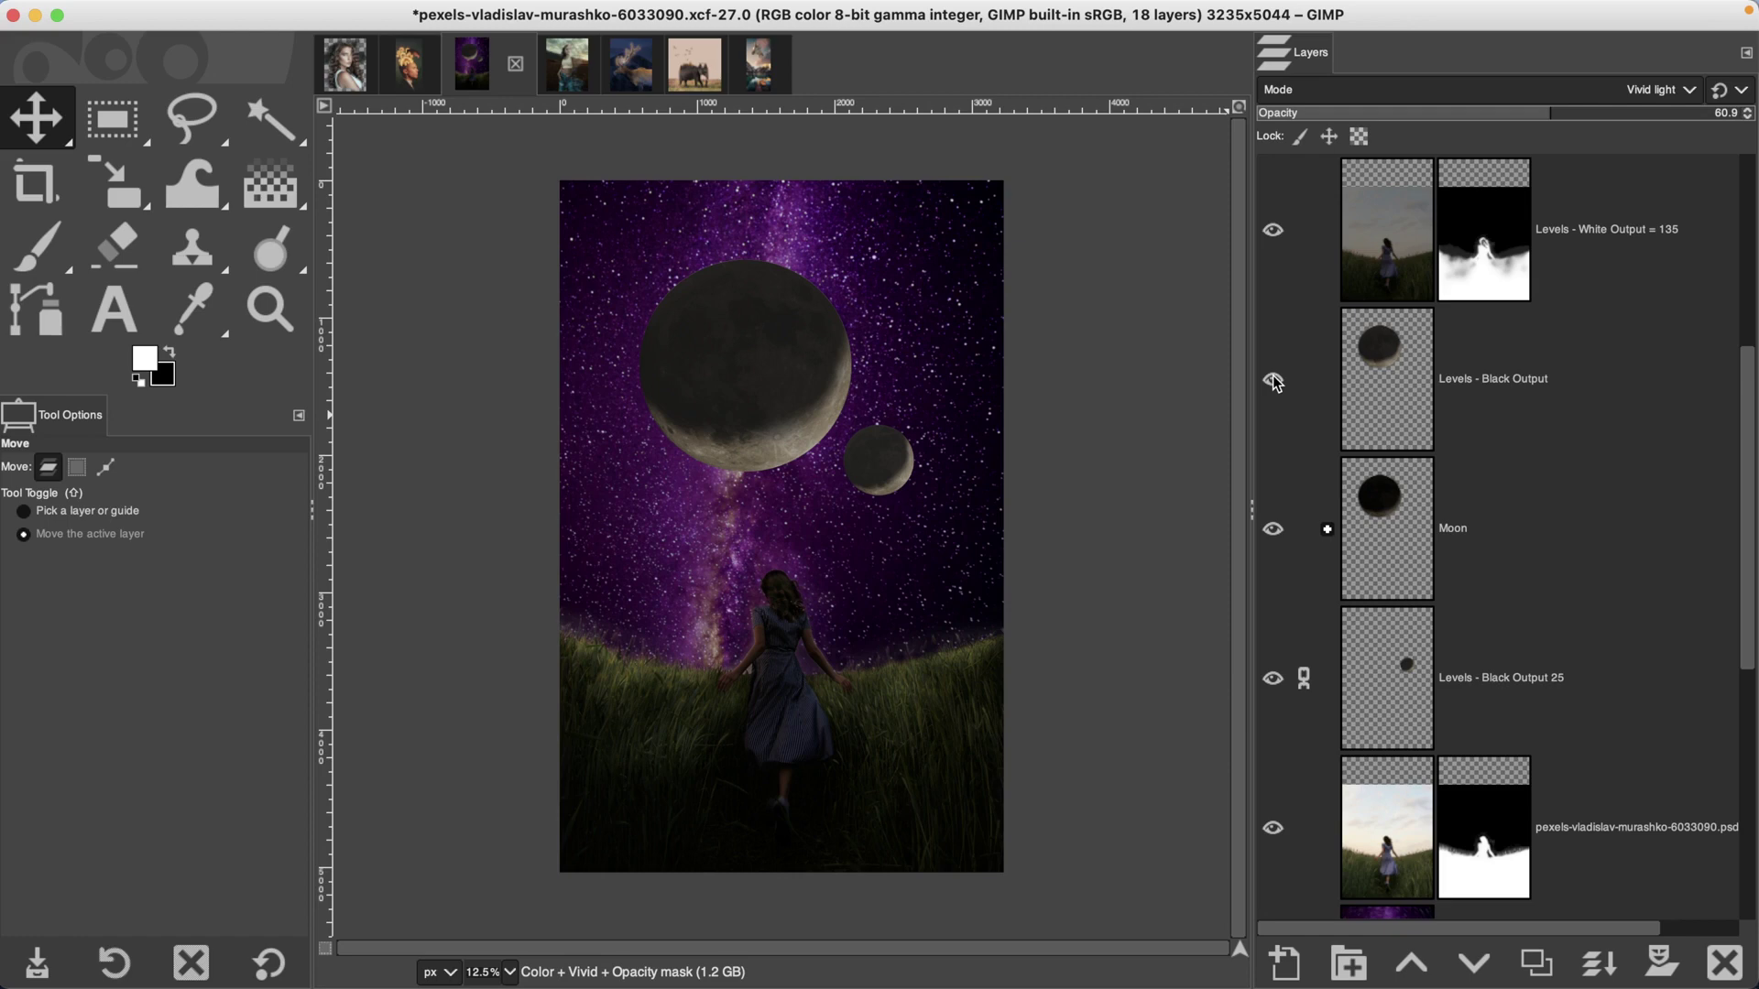
left_click(1273, 379)
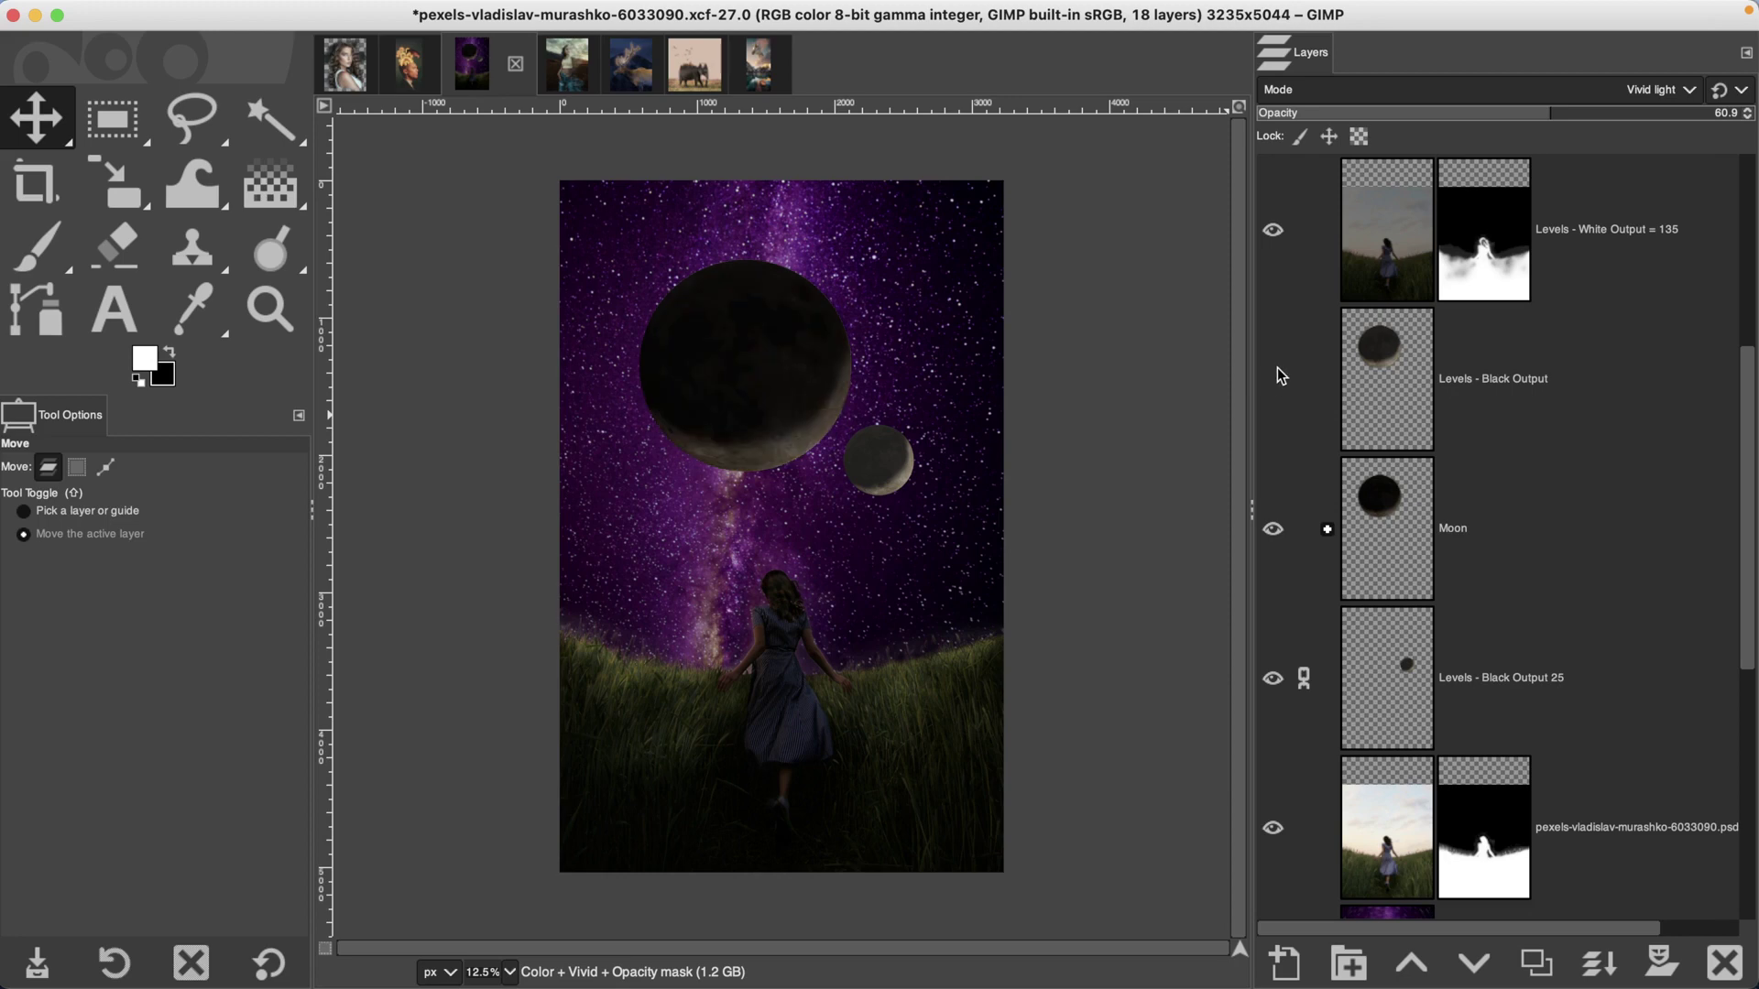
Duplicate the Moon layer to create Moon copy
left_click(1403, 519)
left_click(1536, 962)
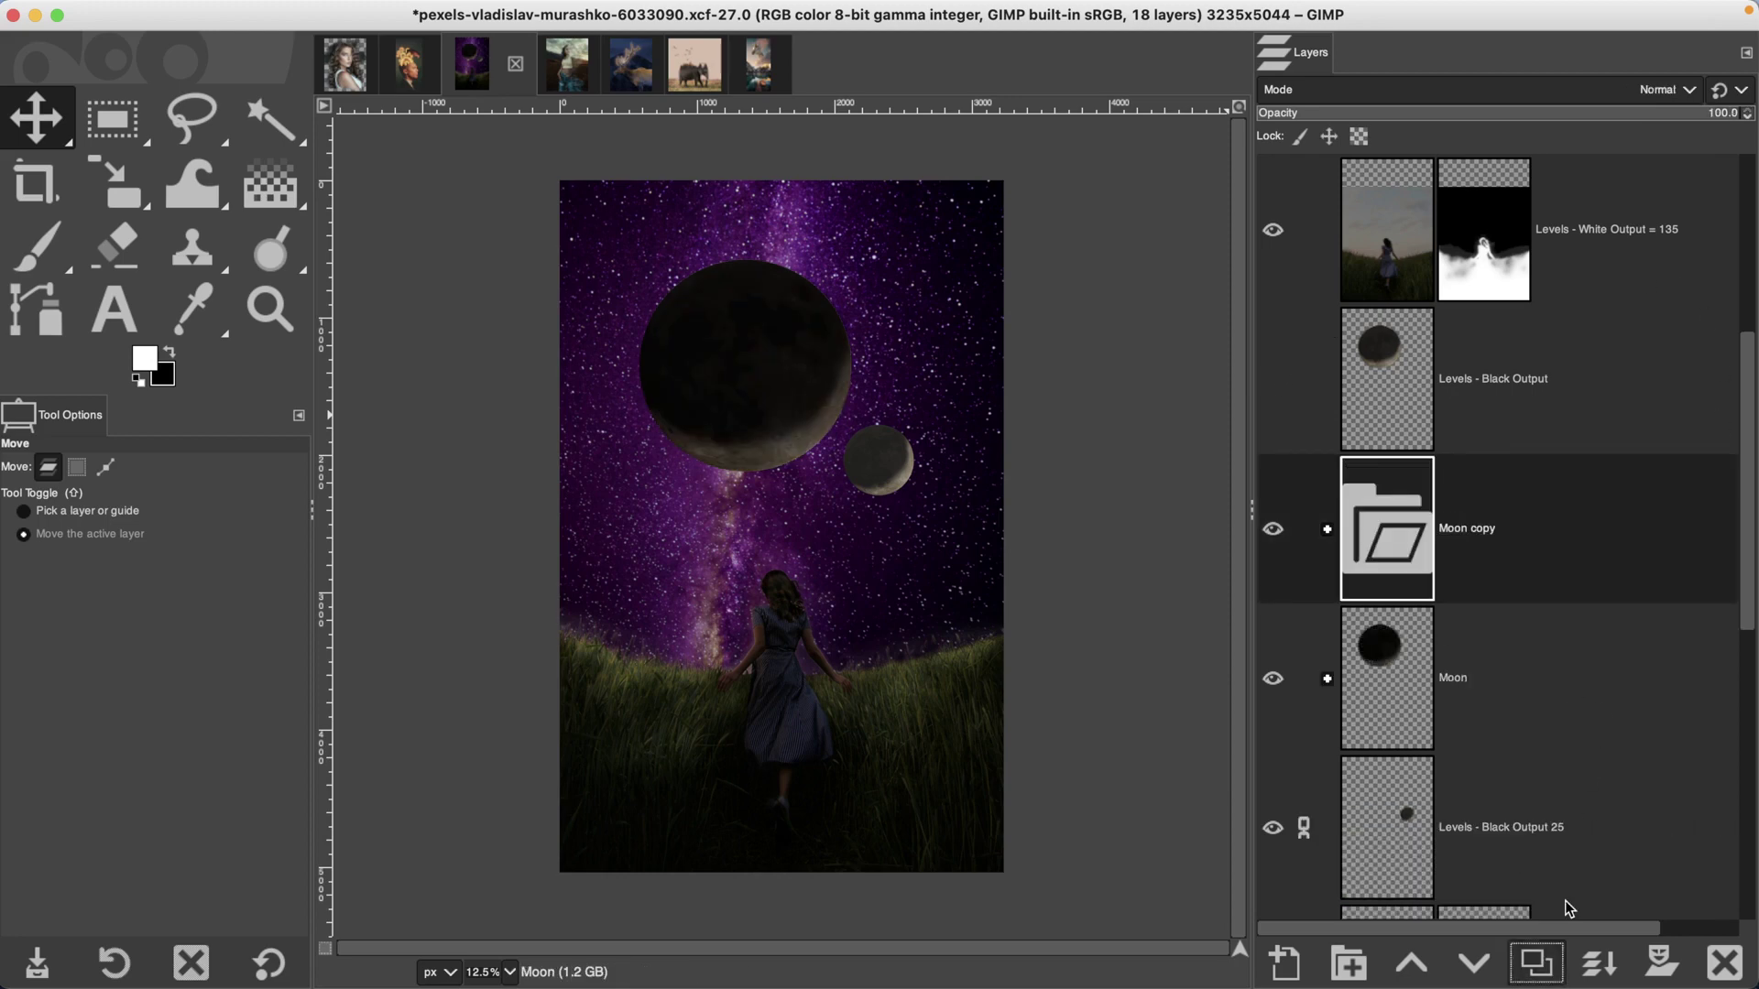
right_click(1393, 548)
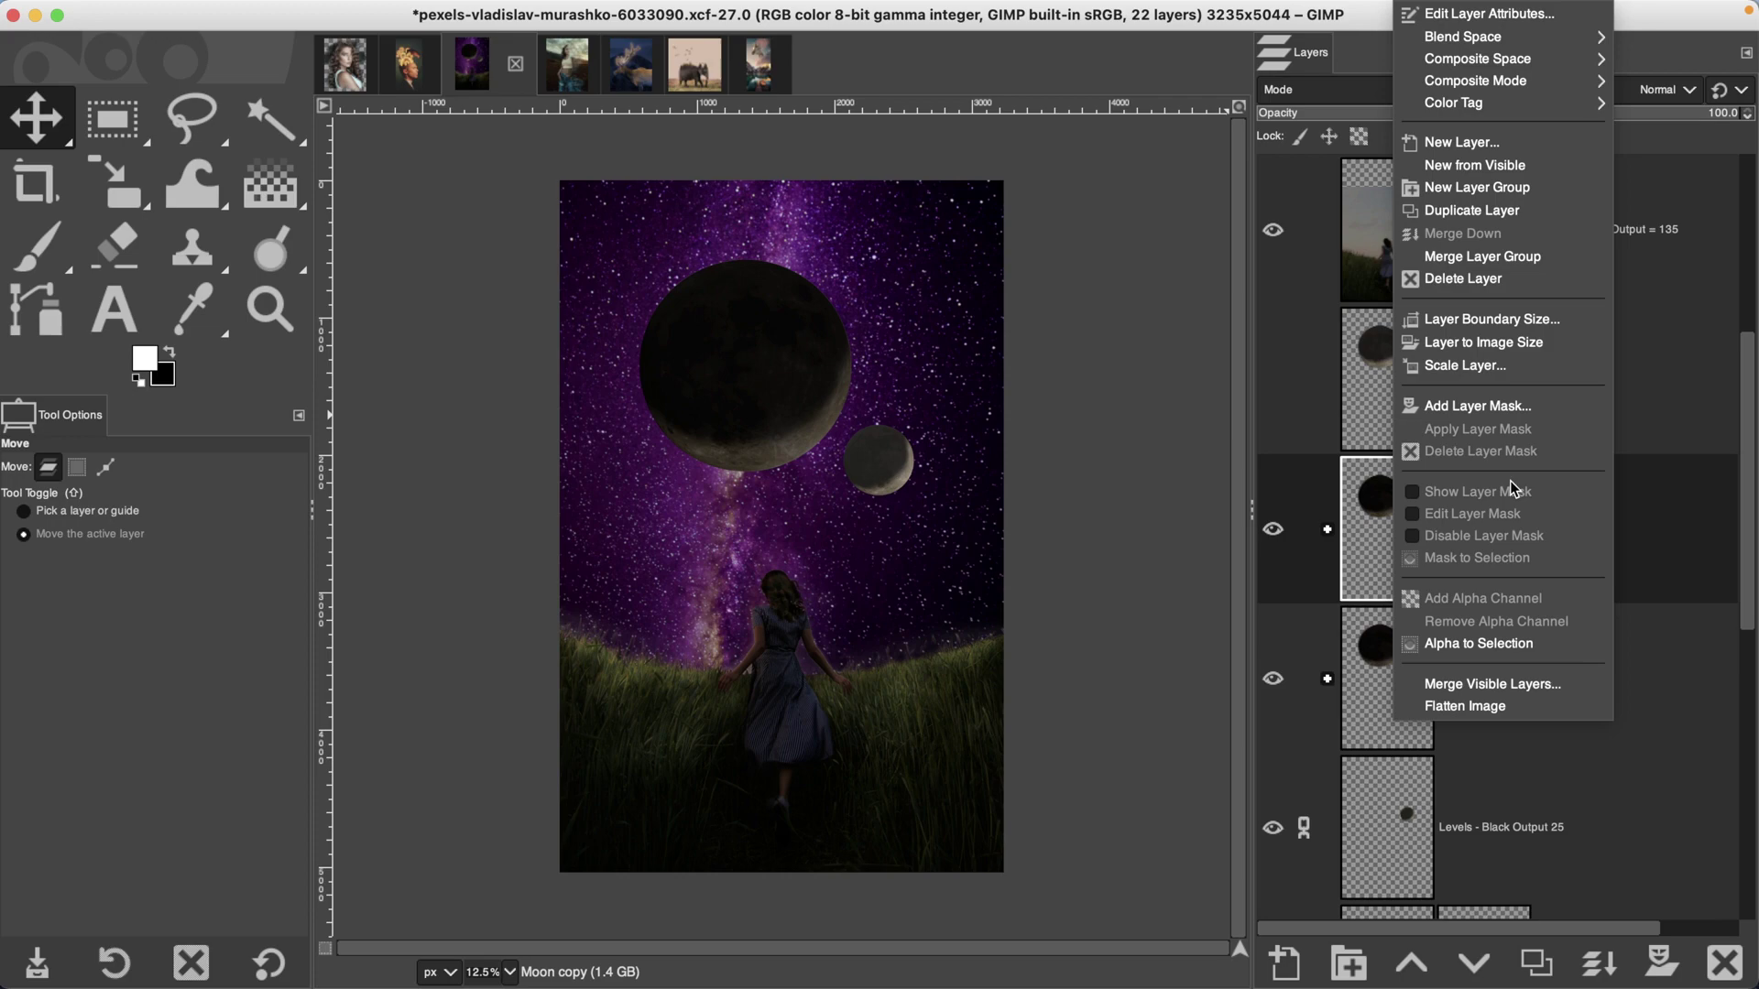
left_click(1511, 256)
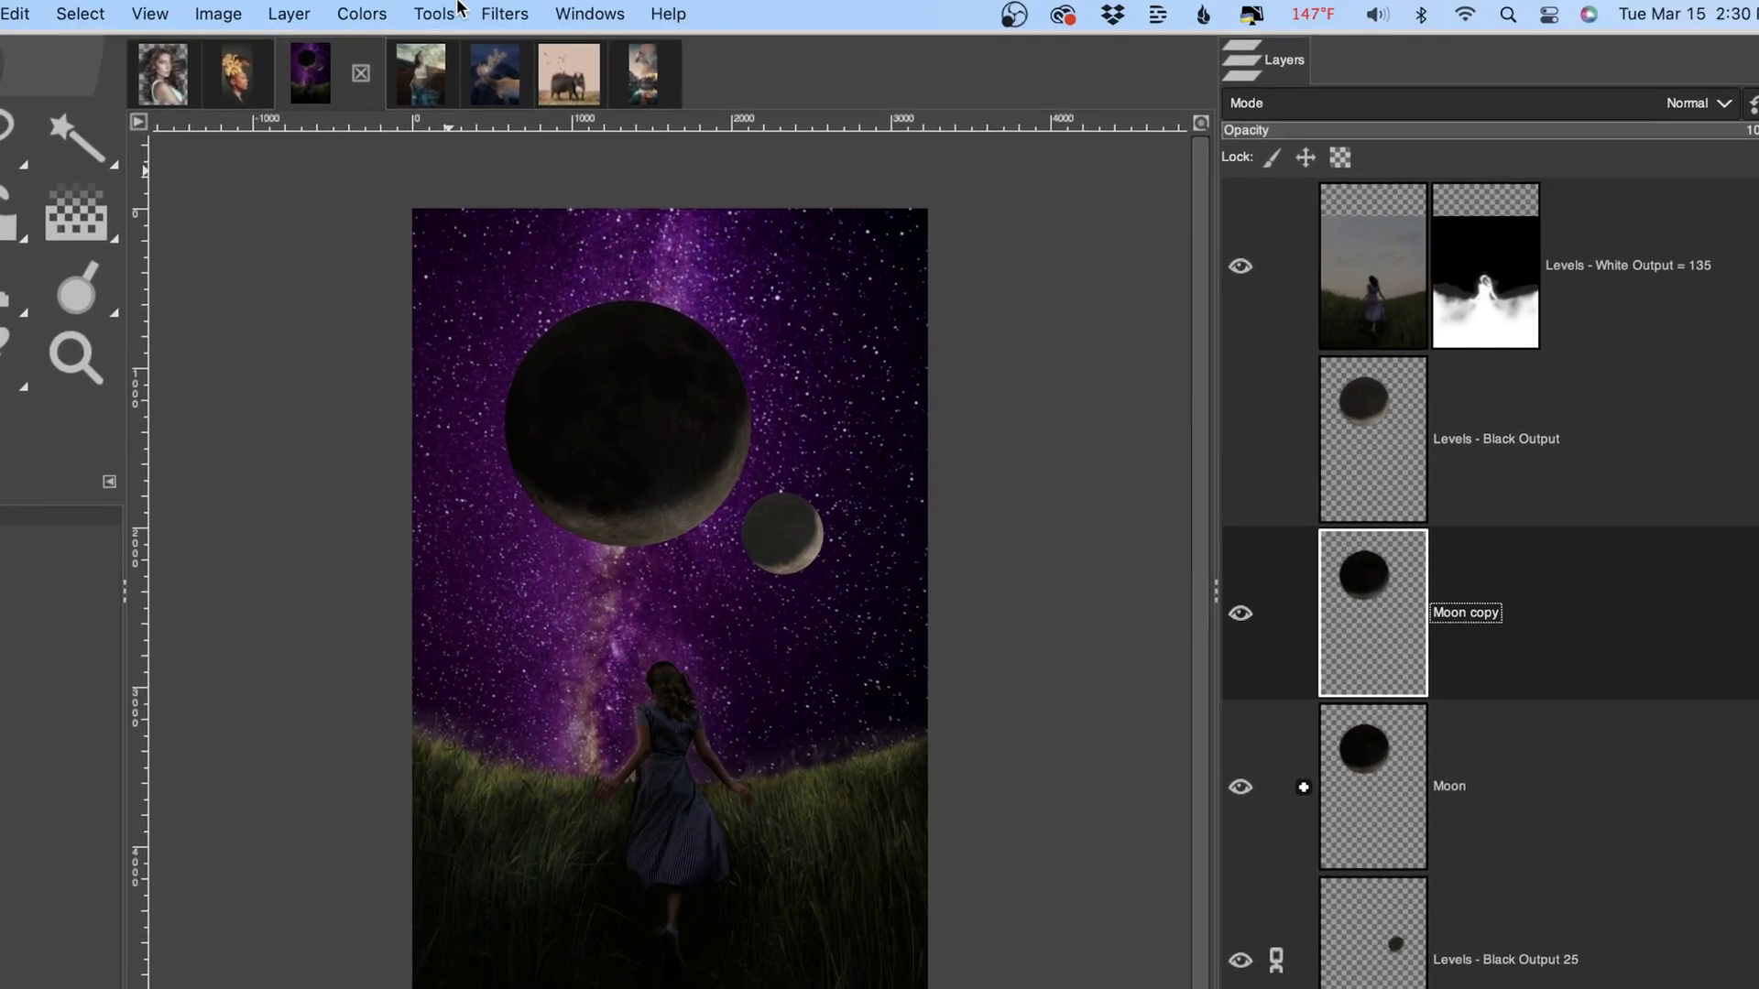
Use Levels on Moon copy to raise the output black level to 23
left_click(362, 14)
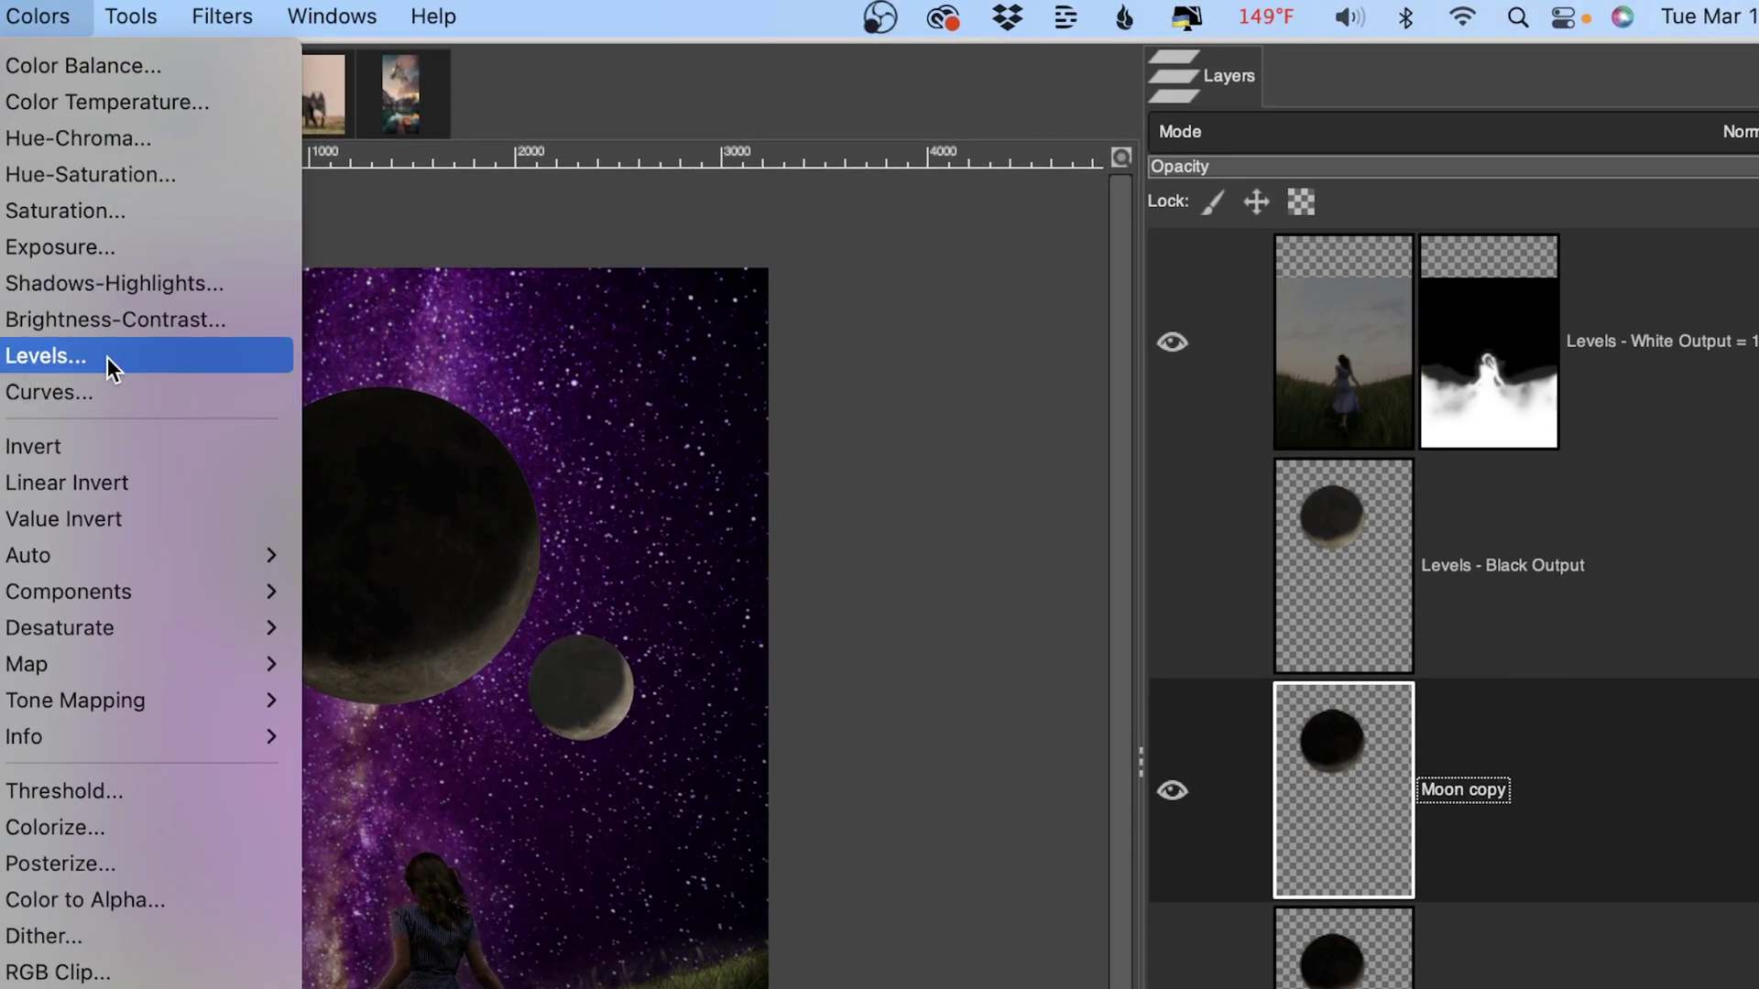
left_click(418, 278)
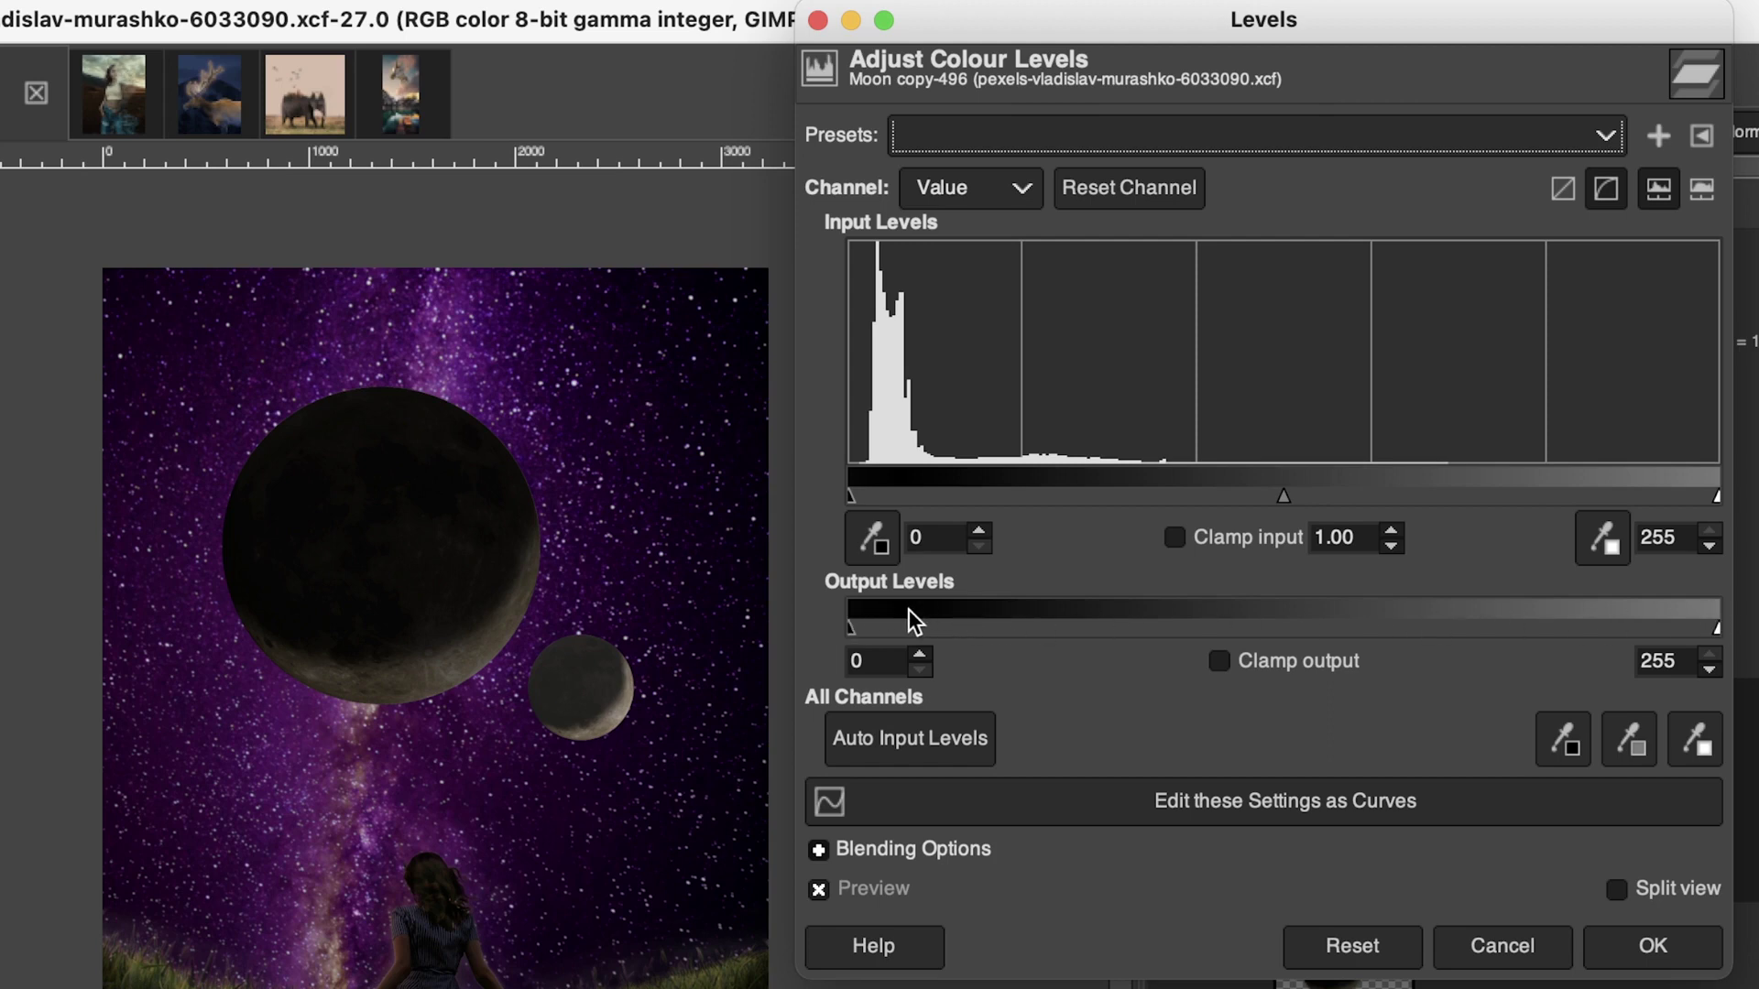
left_click(894, 659)
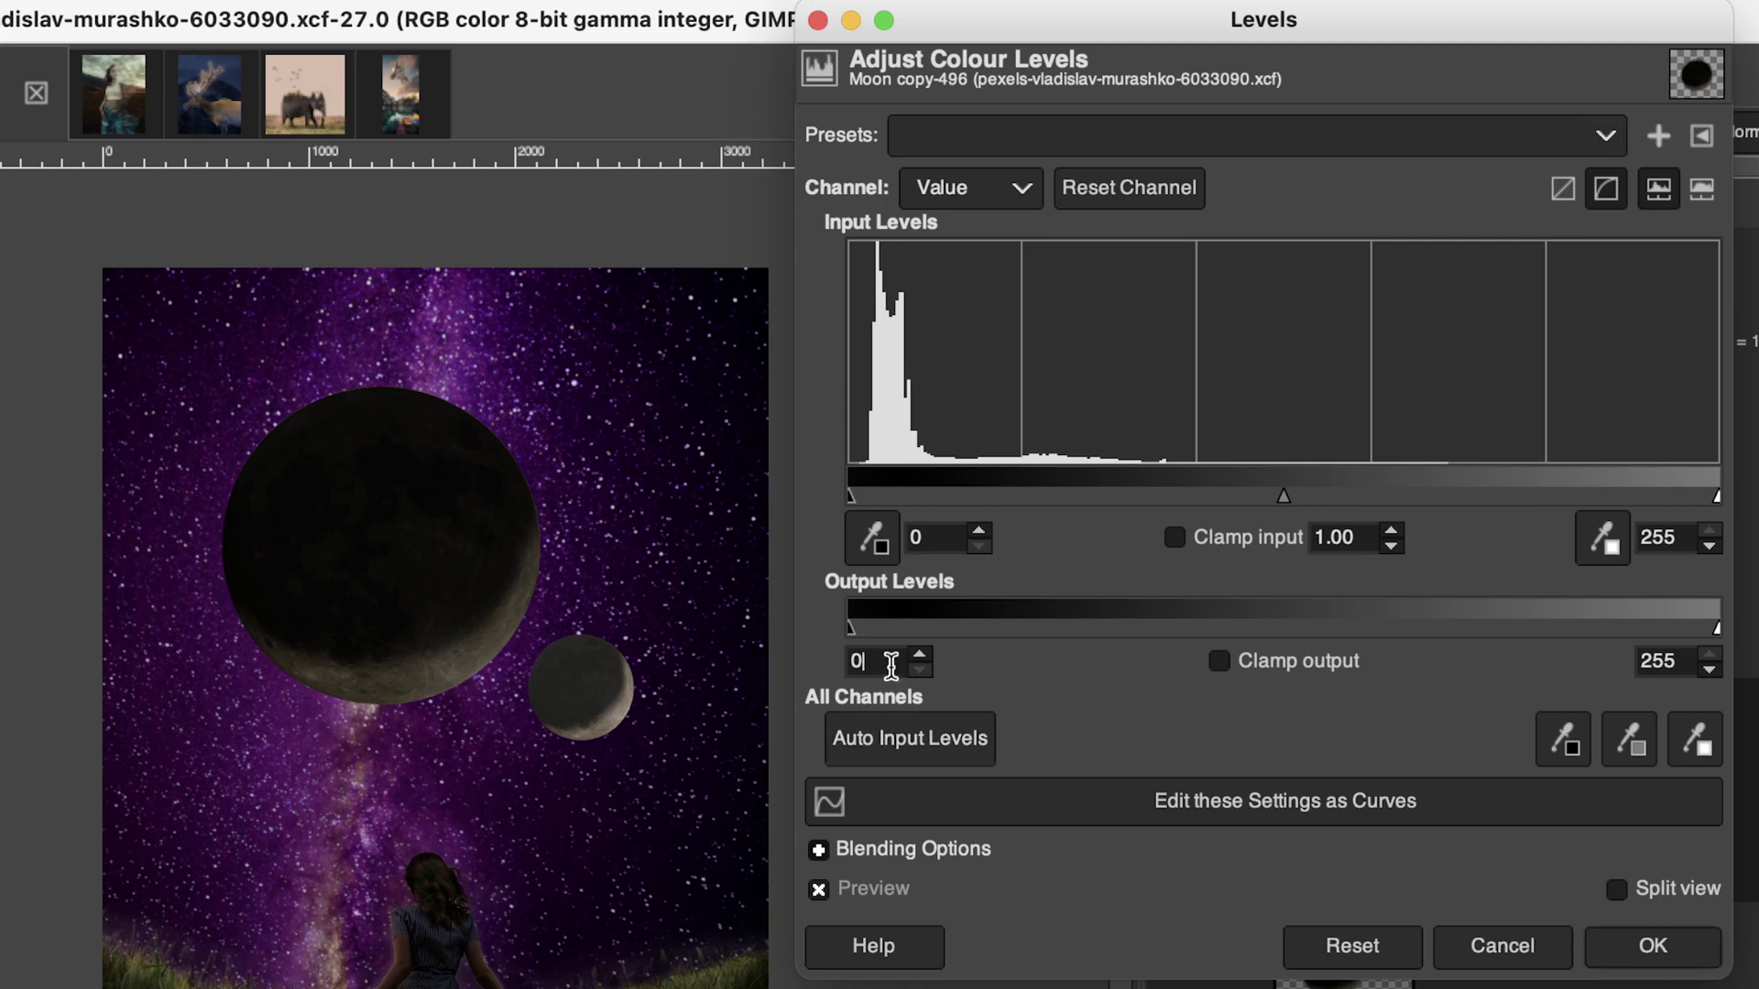
left_click(1678, 663)
left_click_drag(849, 628, 1057, 634)
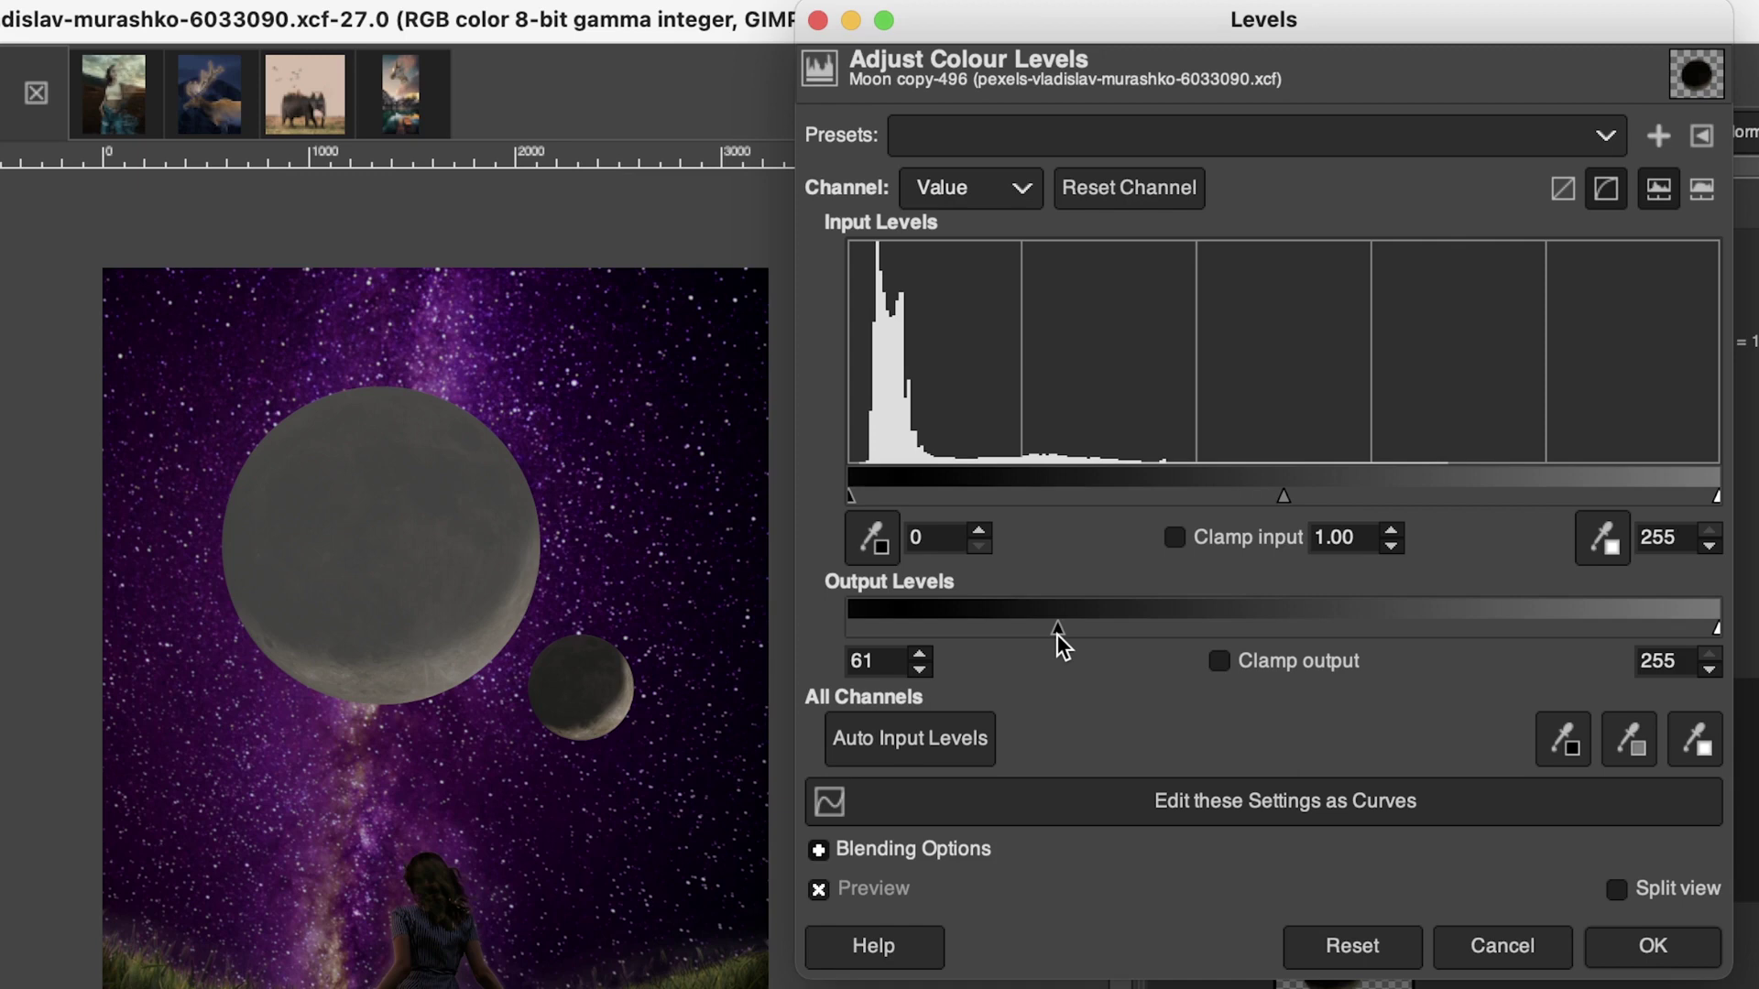
left_click_drag(1057, 629, 927, 629)
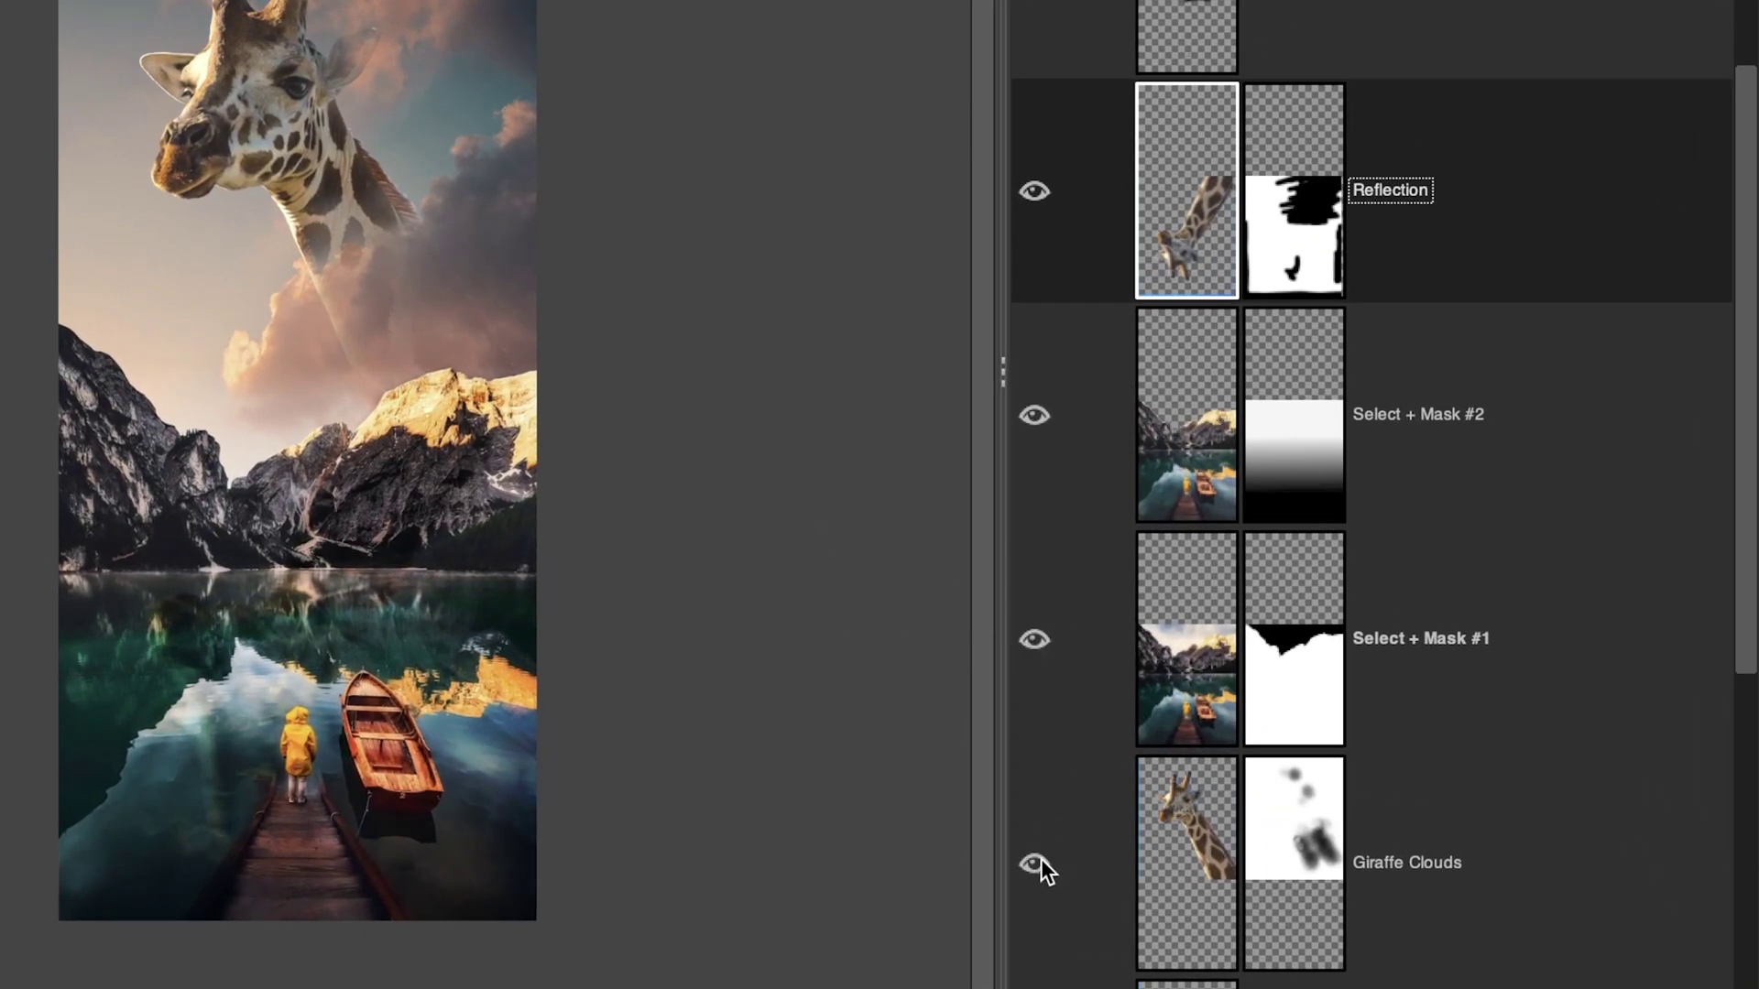
Toggle the Giraffe Clouds and Reflection layers off and on to compare the lake reflection
left_click(1041, 859)
left_click(1041, 859)
left_click(1040, 191)
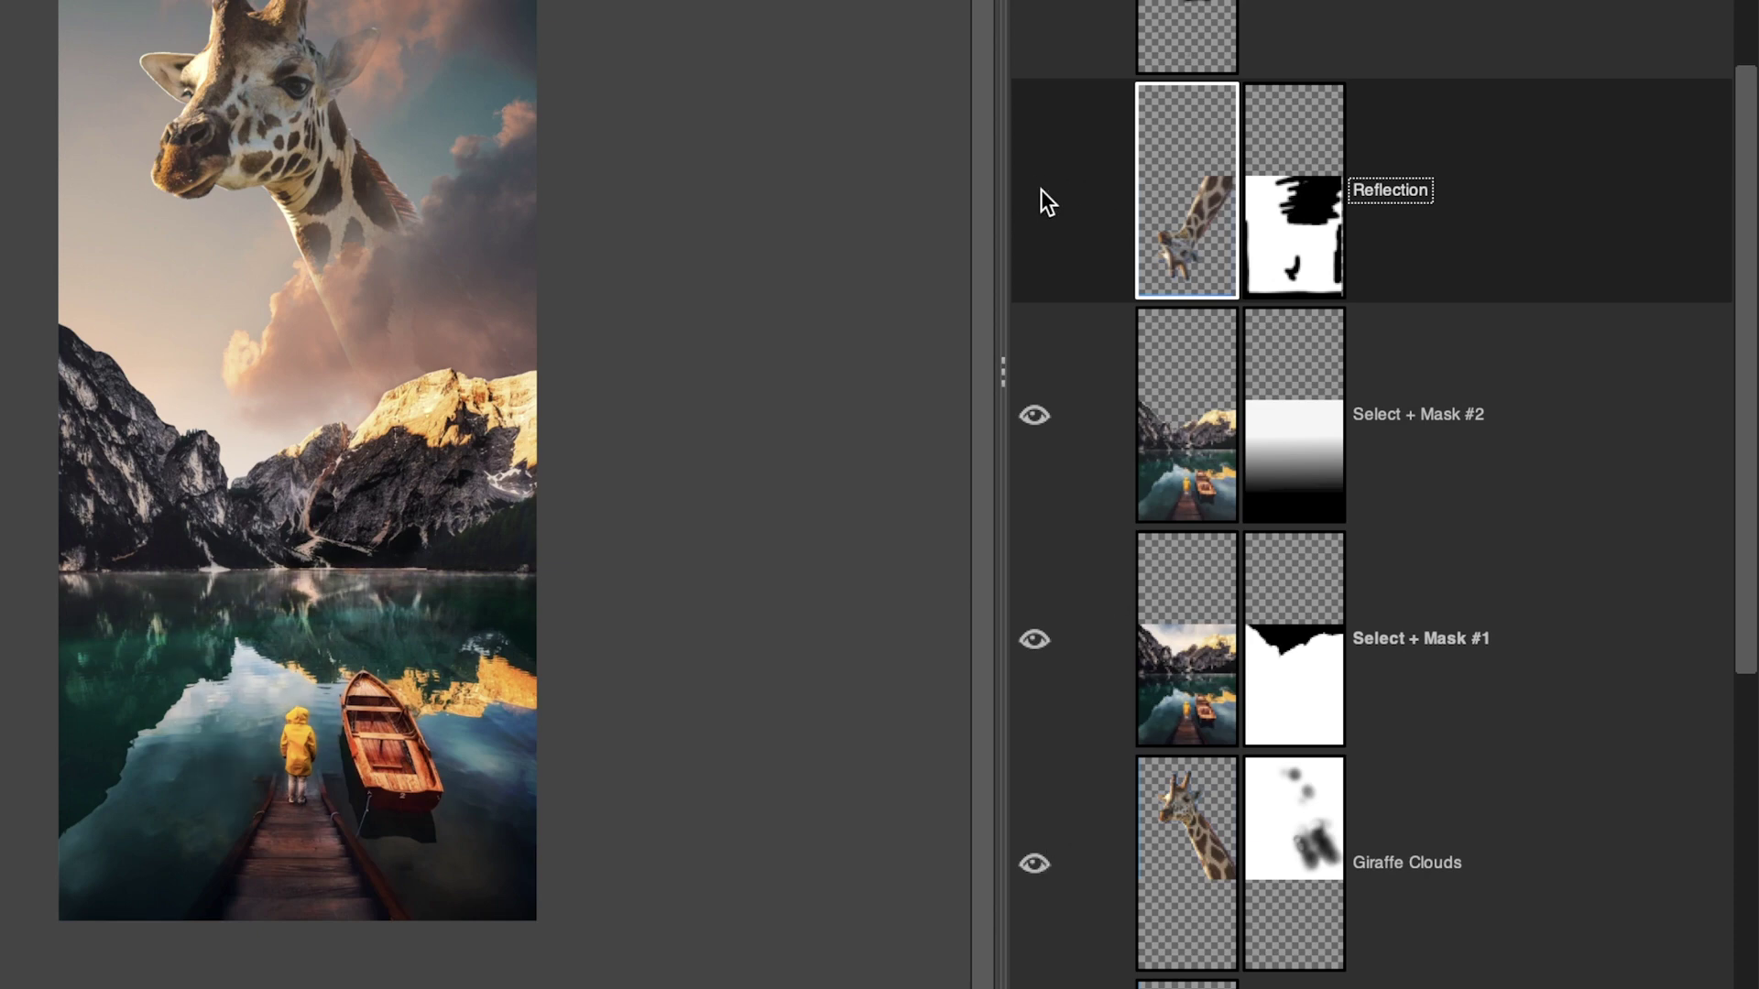
left_click(1047, 201)
left_click(1041, 190)
left_click(1041, 191)
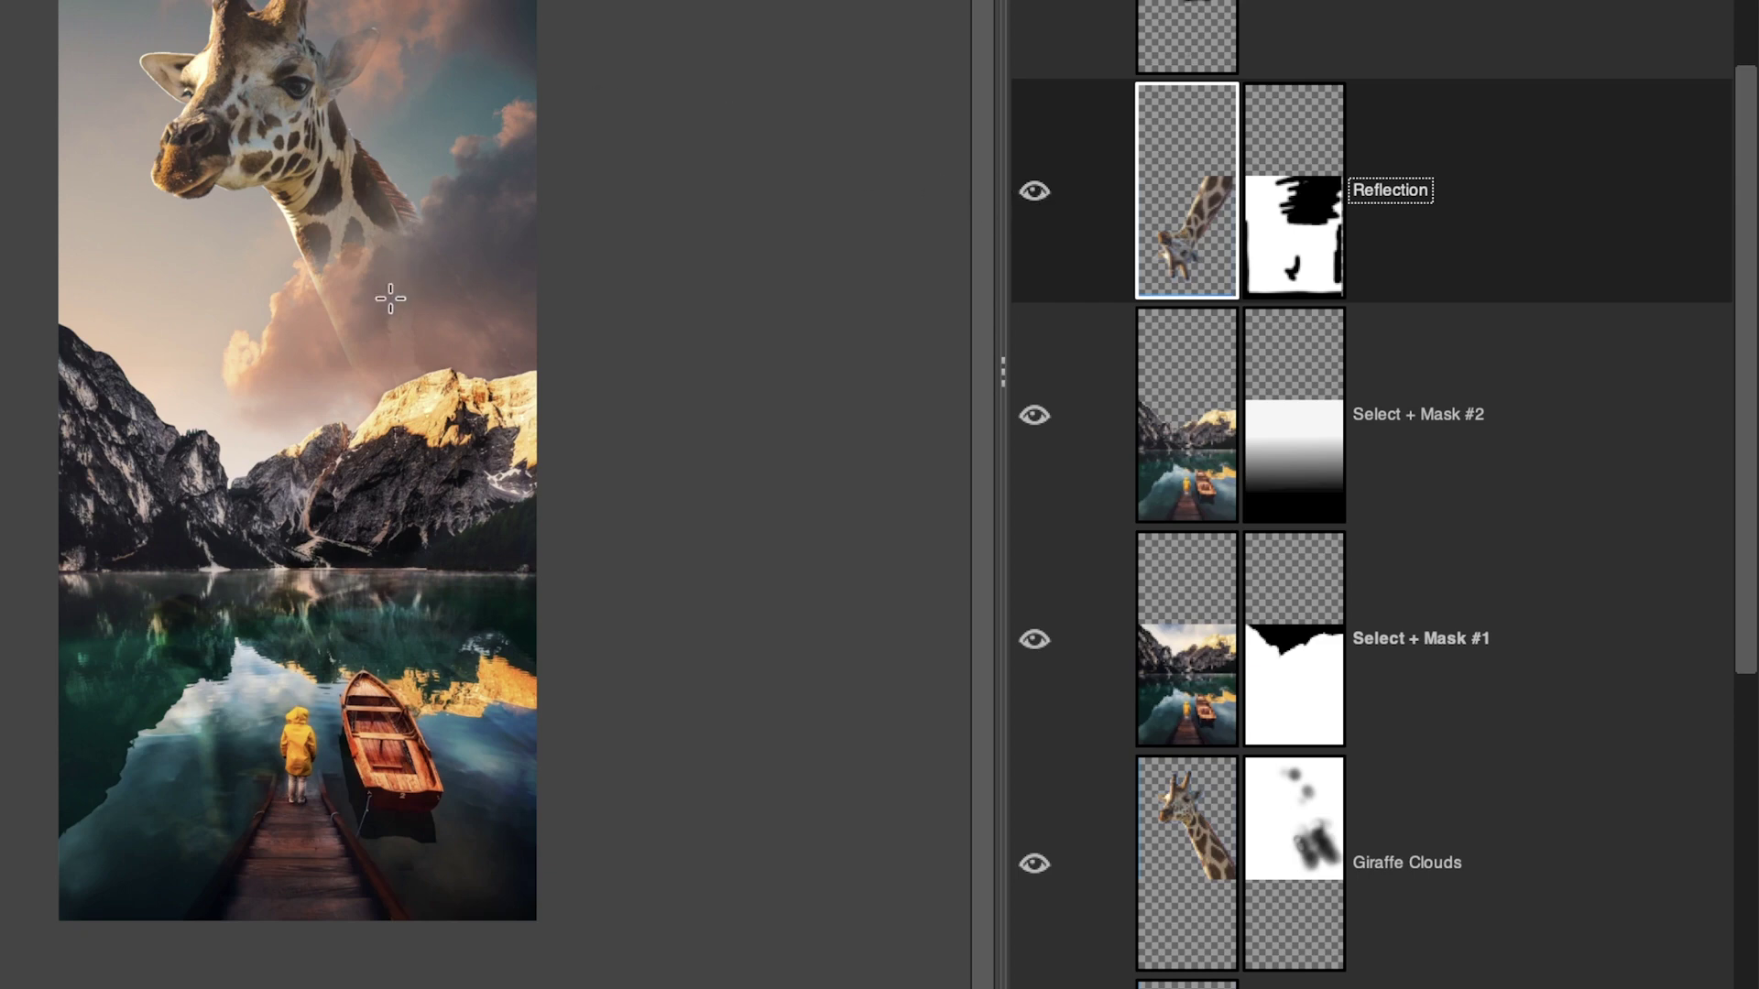
left_click(1037, 193)
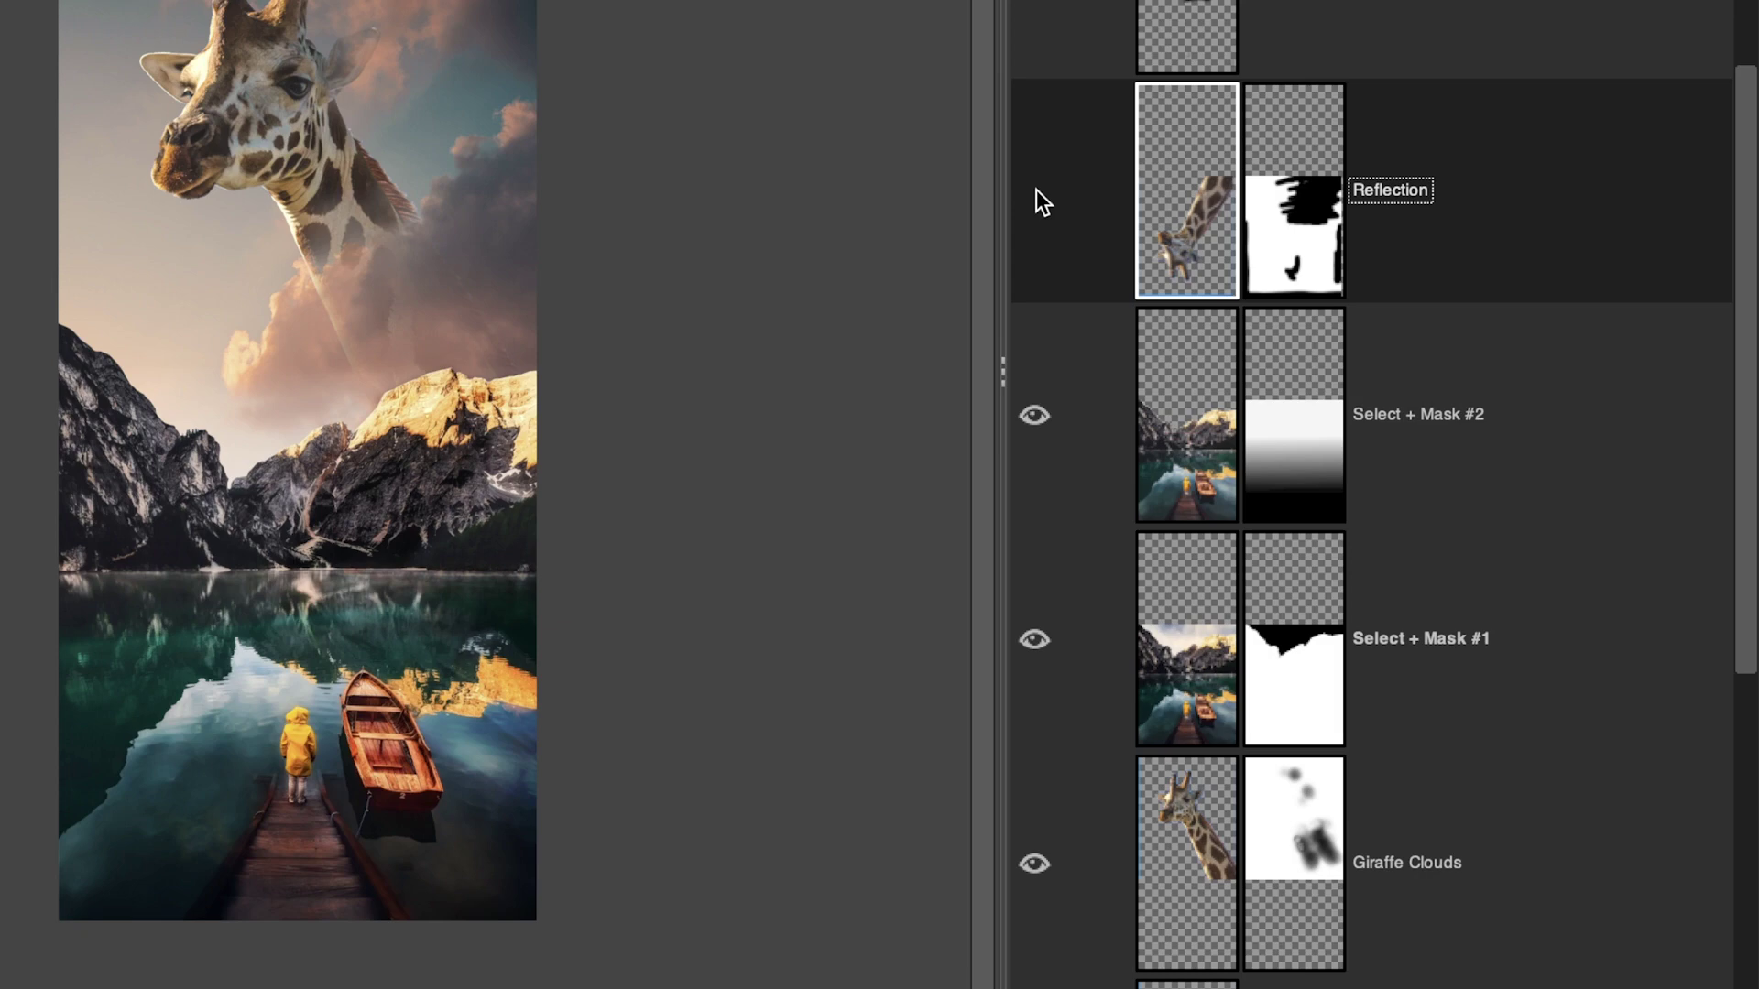
left_click(1037, 192)
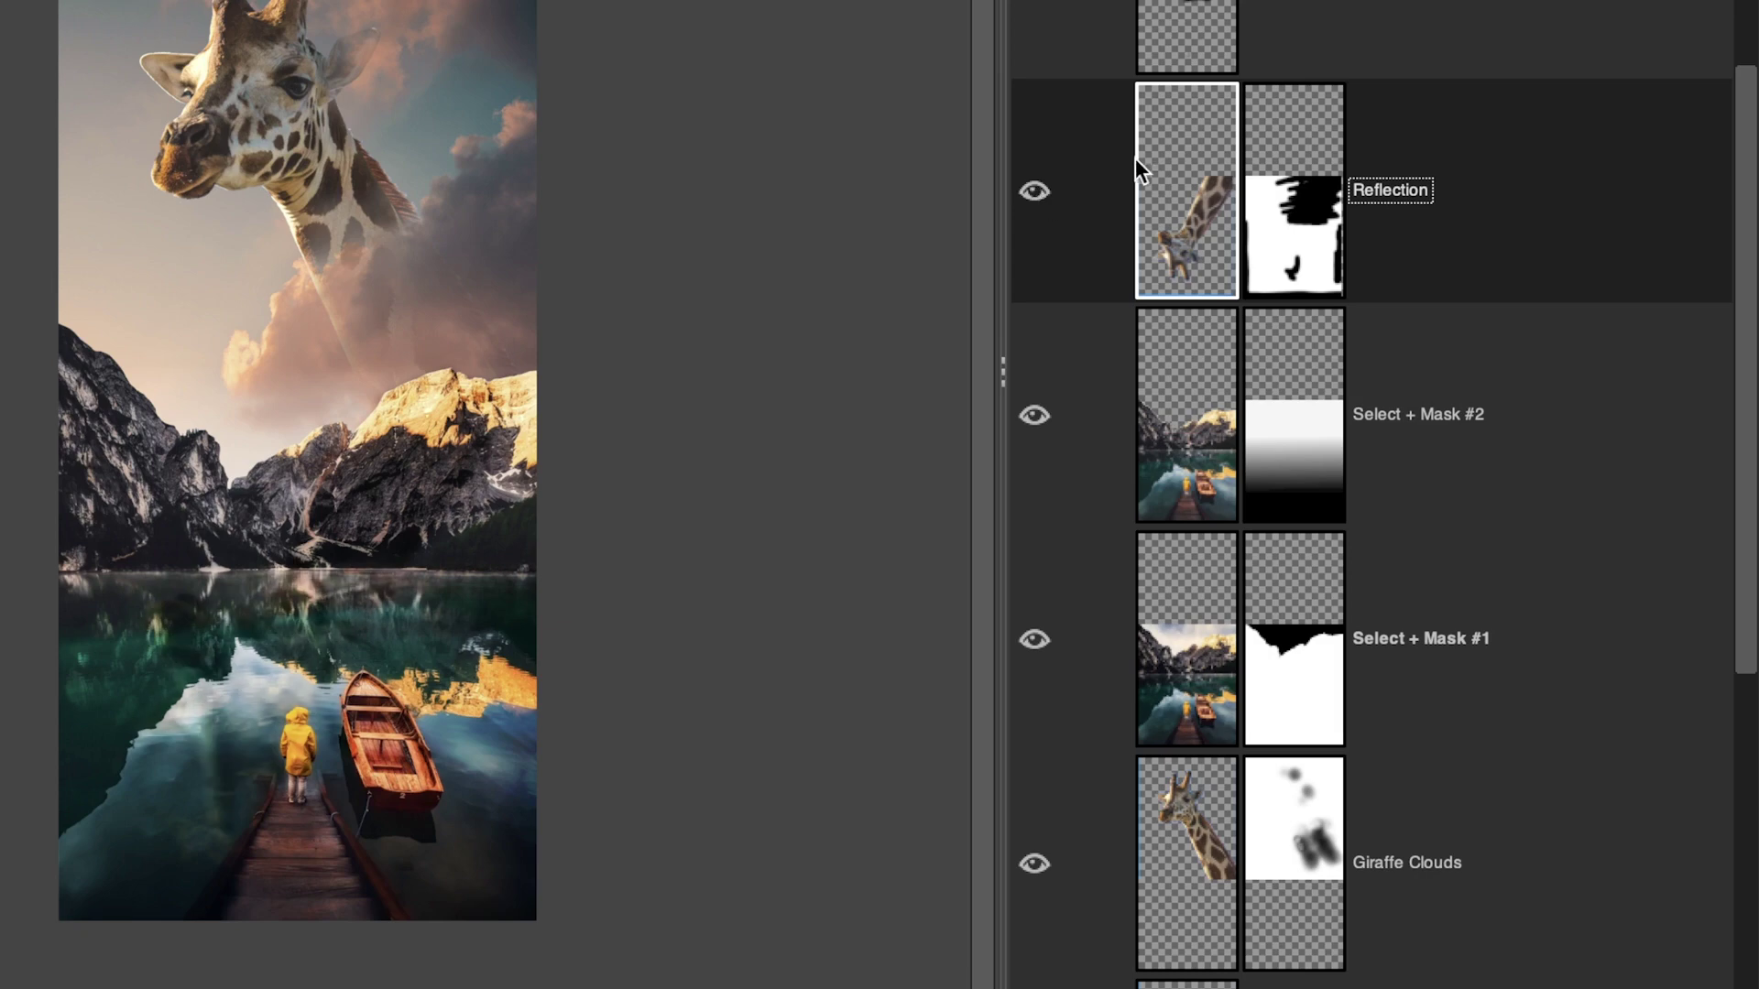
Start enlarging the Reflection layer with a scale, then cancel it, leaving the layer unscaled
key("ctrl+t")
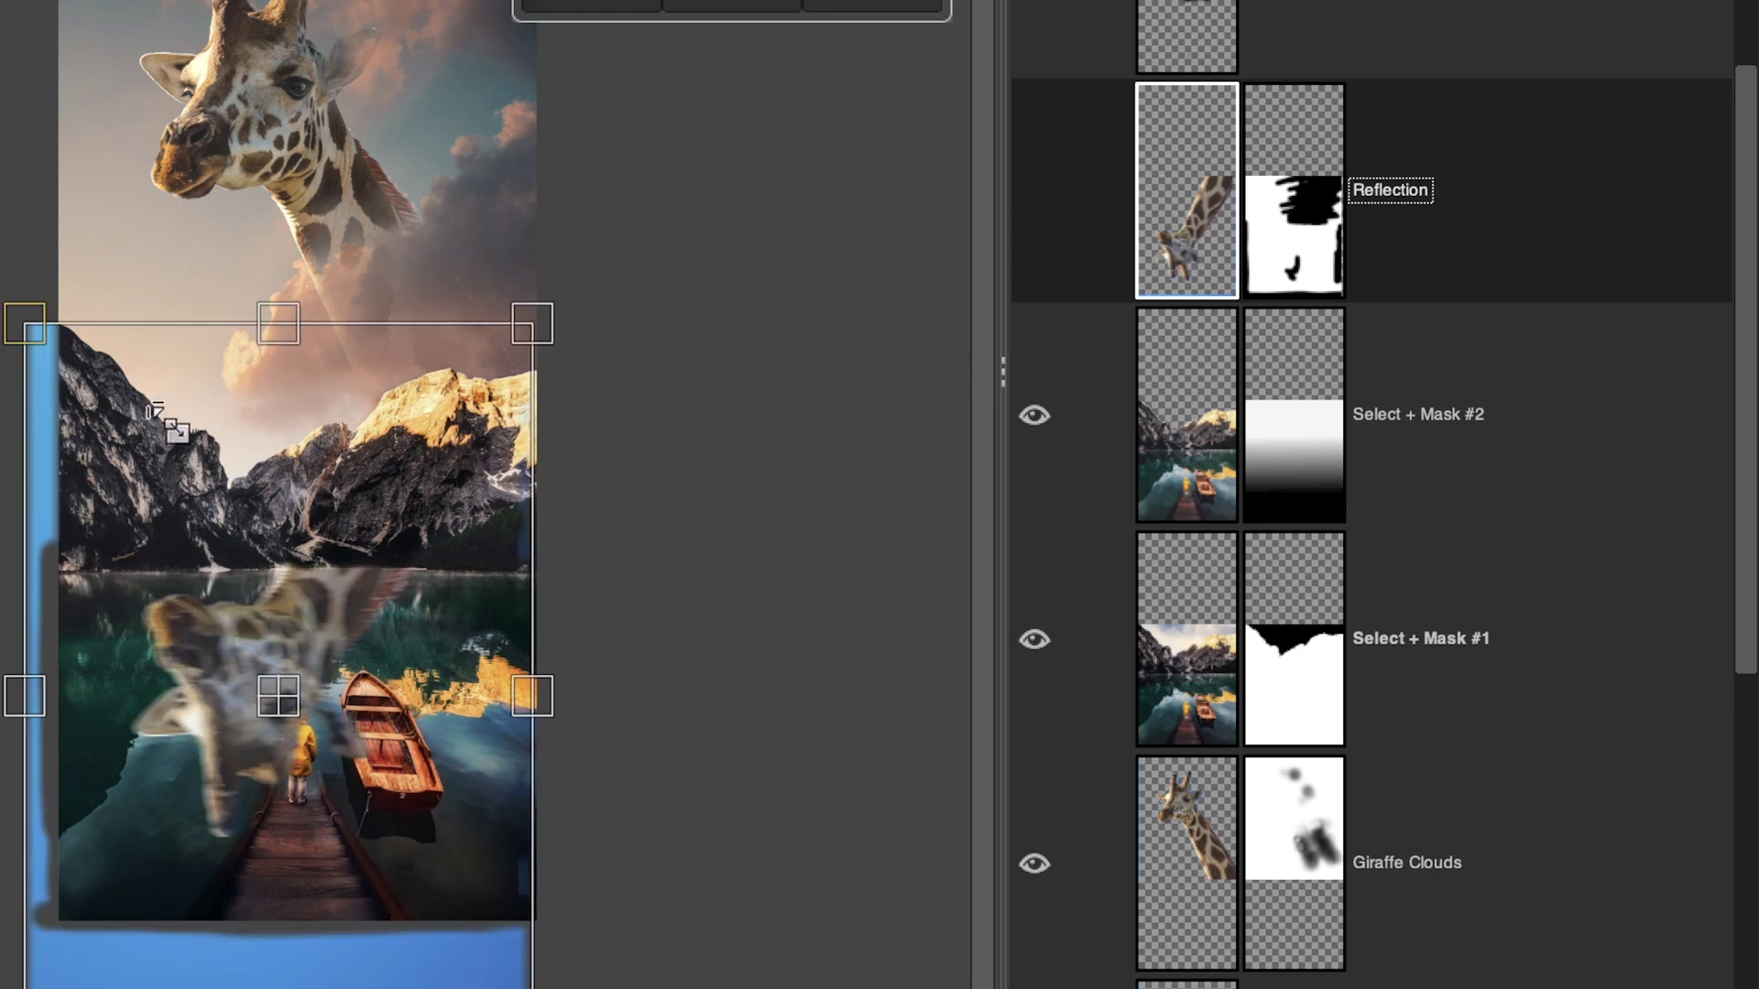
left_click_drag(50, 352, 0, 294)
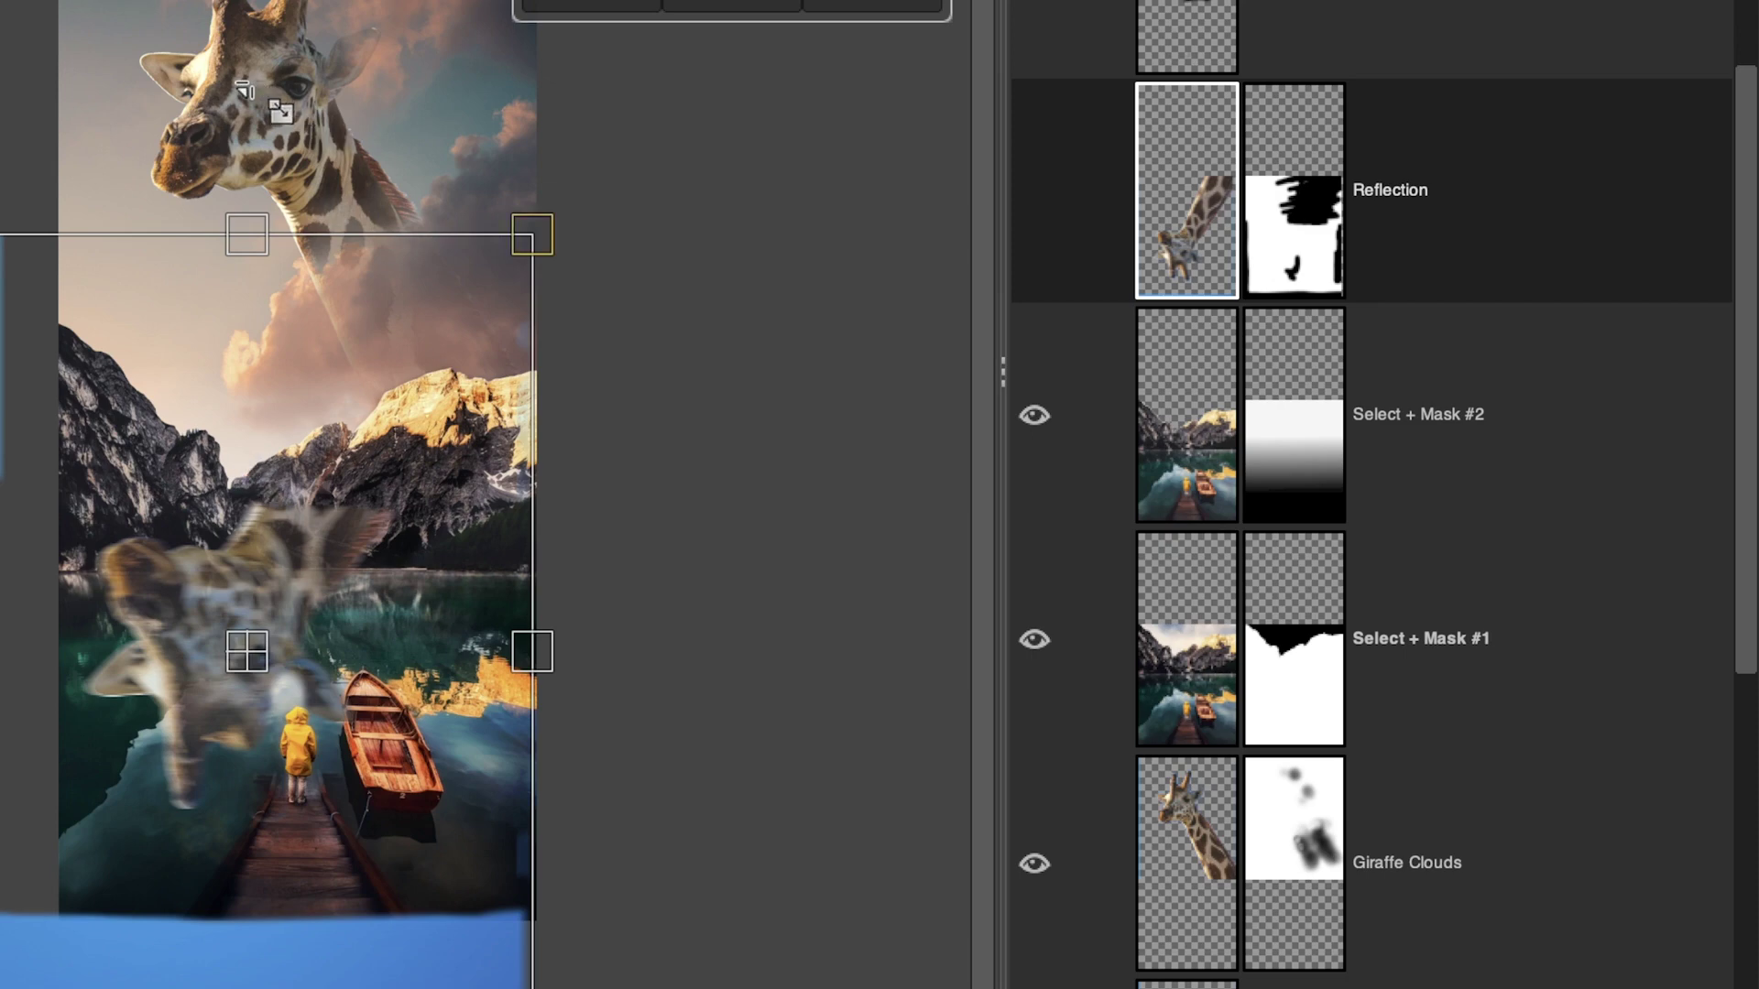
key("Escape")
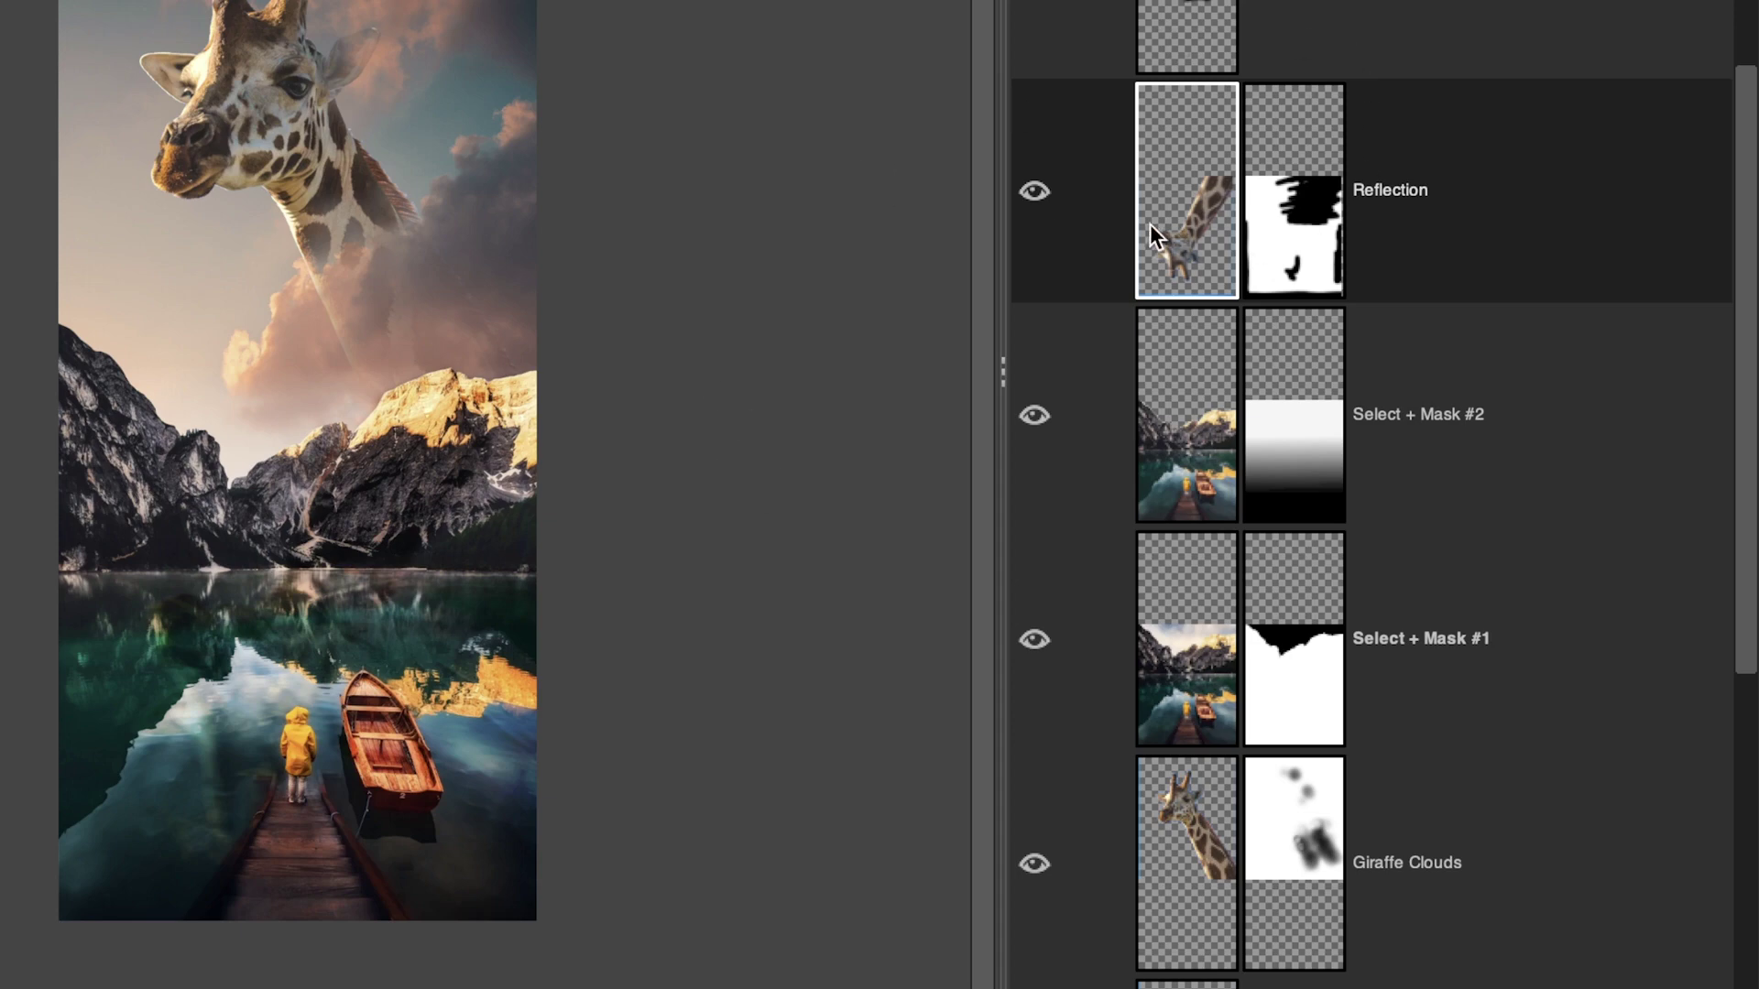
Link Reflection with Giraffe Clouds, scale them together to 2422 × 3564 px, and move the reflection down
left_click(1076, 186)
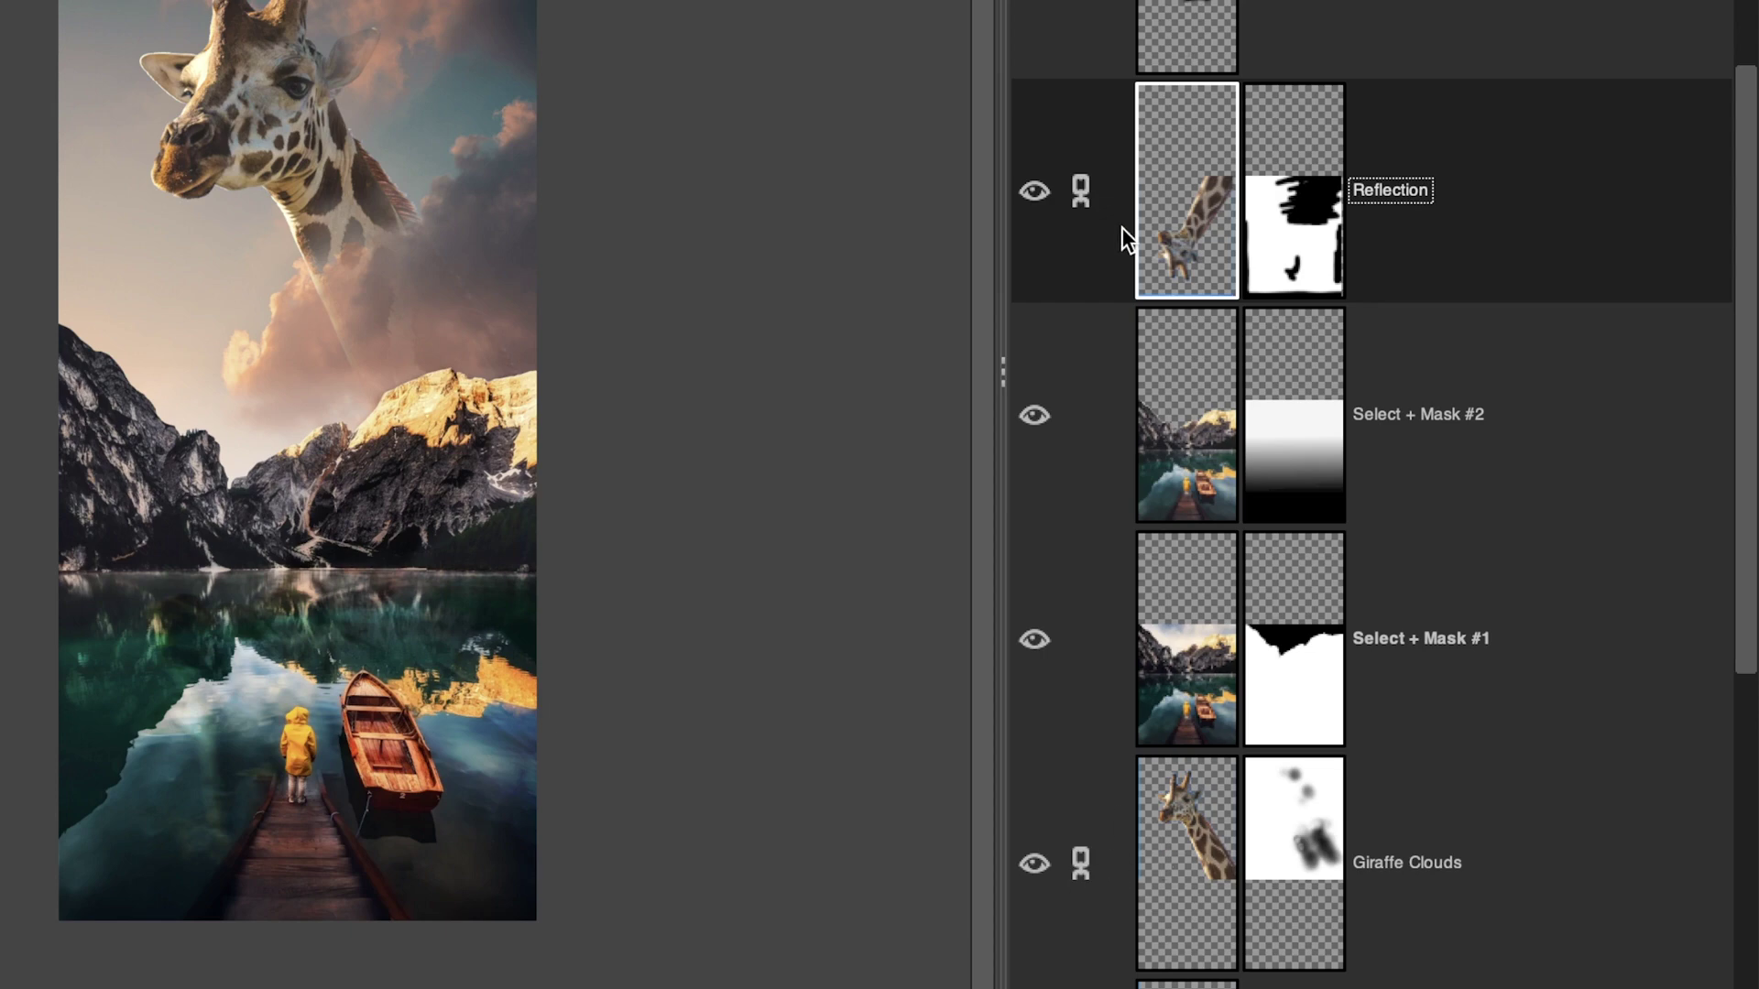
left_click_drag(1223, 806, 758, 165)
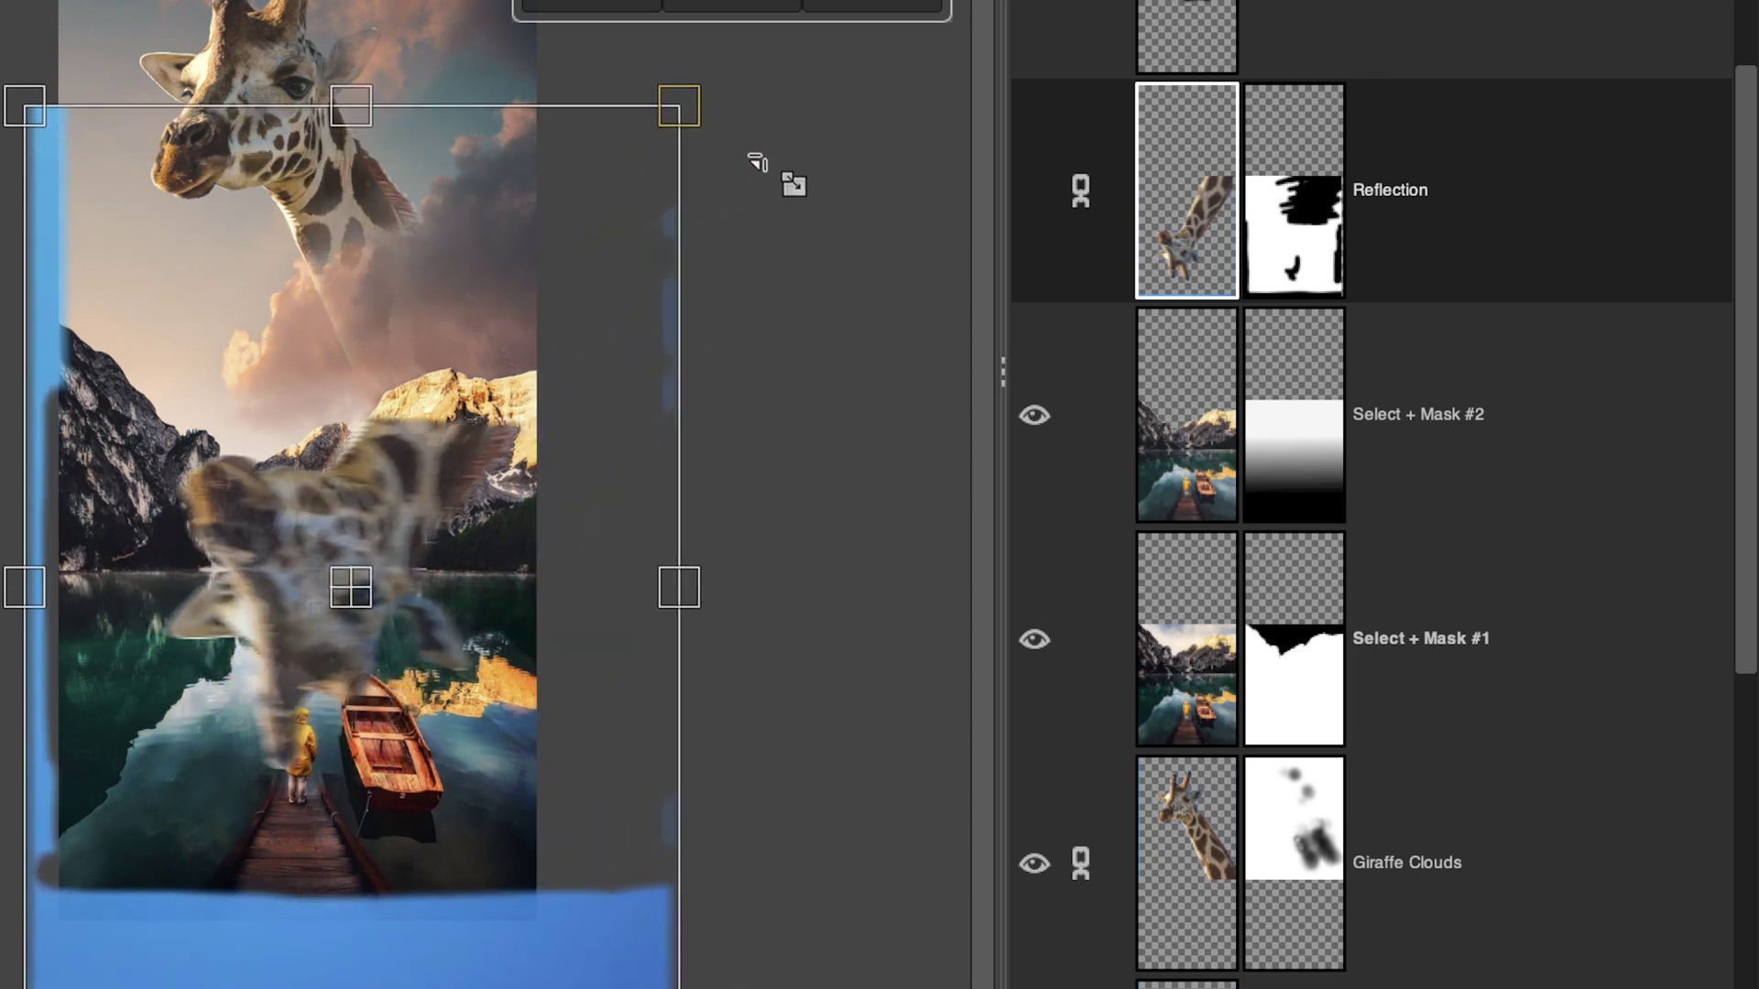
left_click_drag(26, 585, 4, 613)
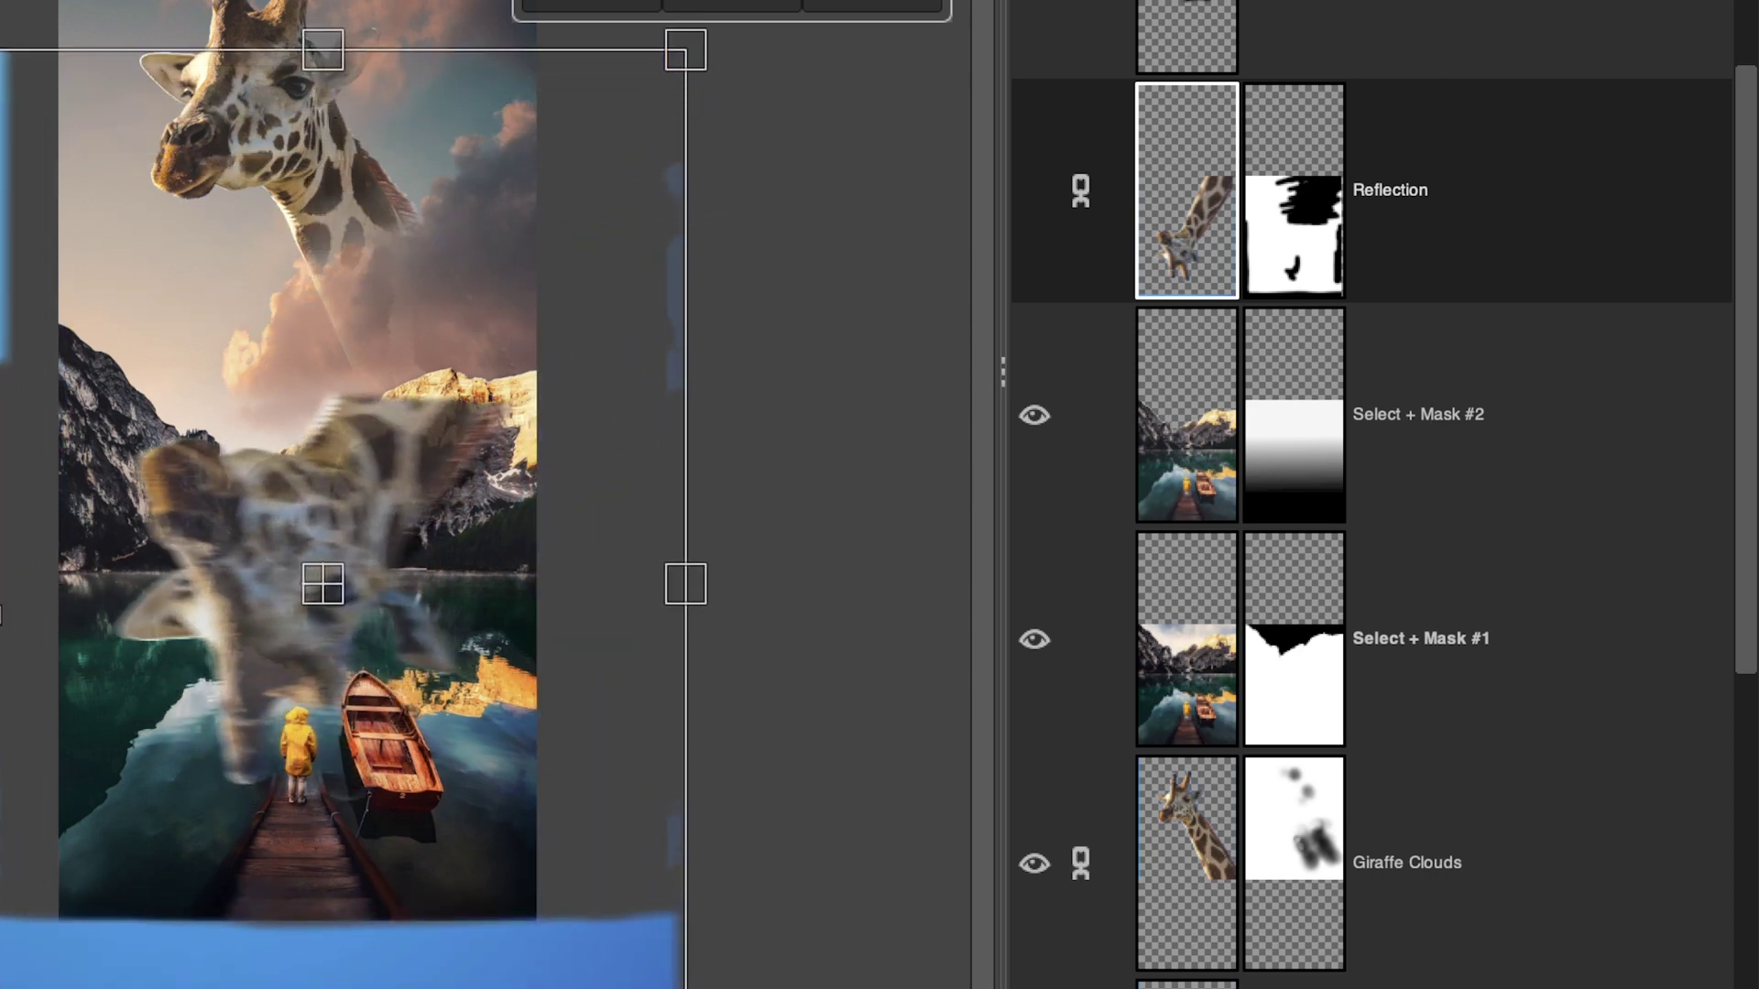
left_click_drag(314, 608, 320, 777)
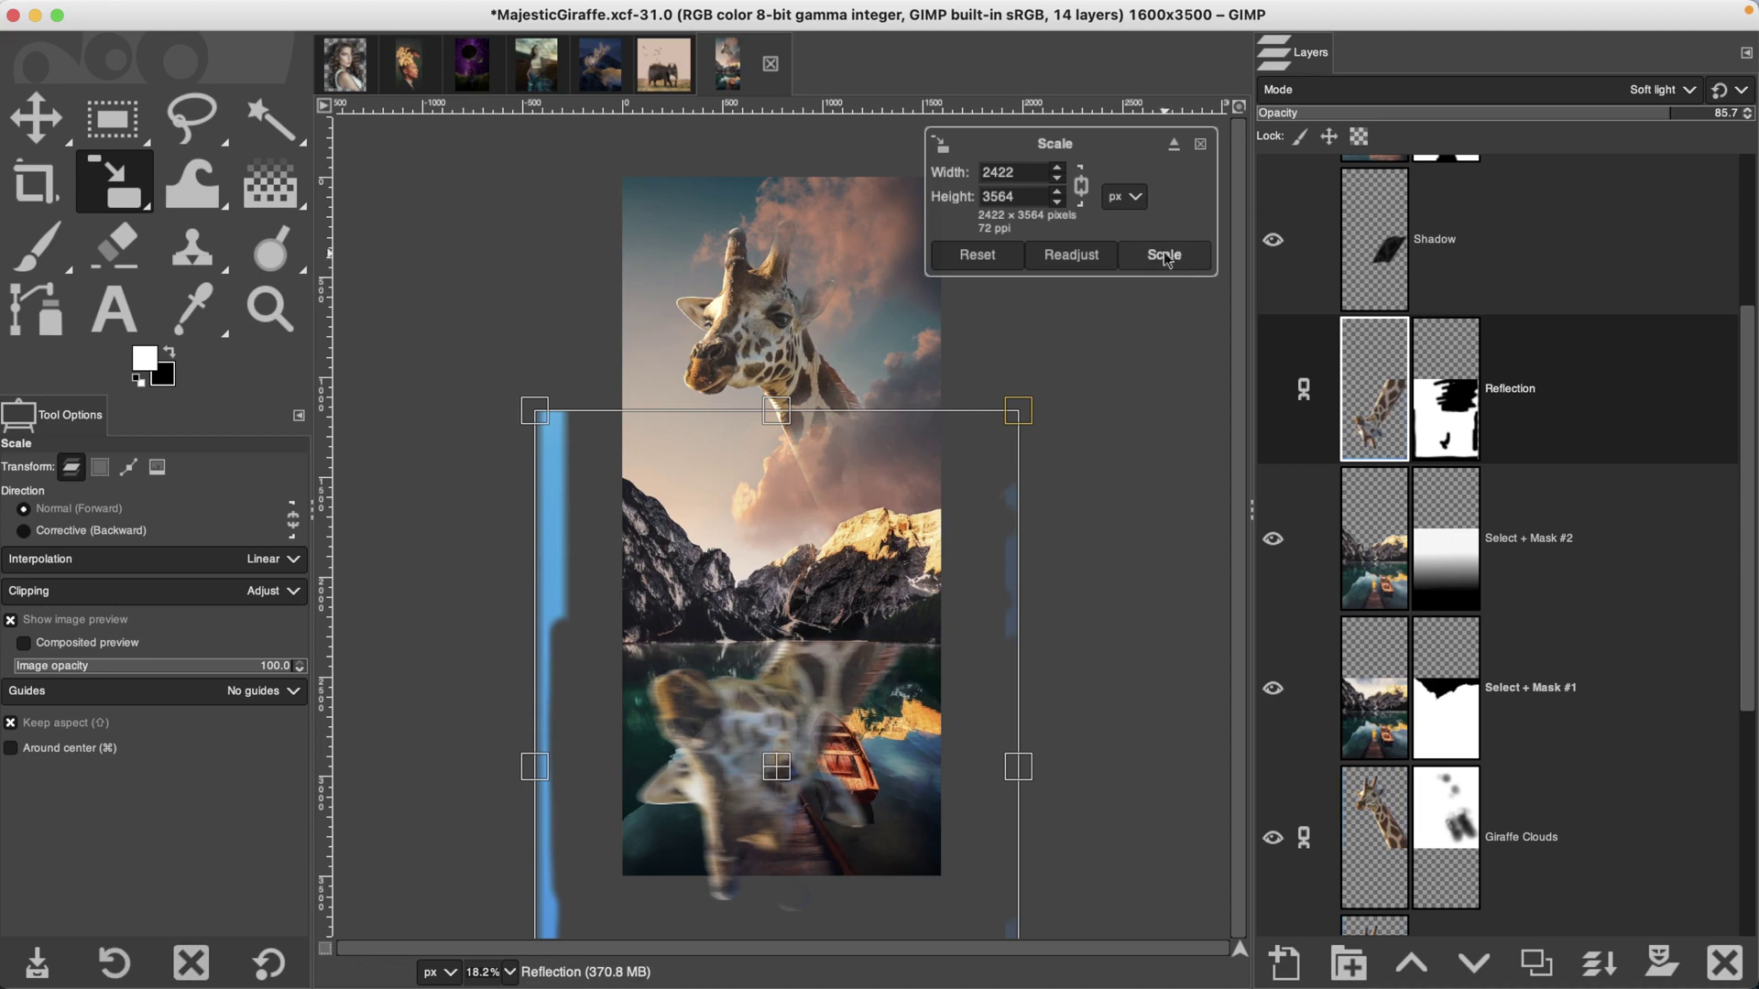
left_click(1165, 261)
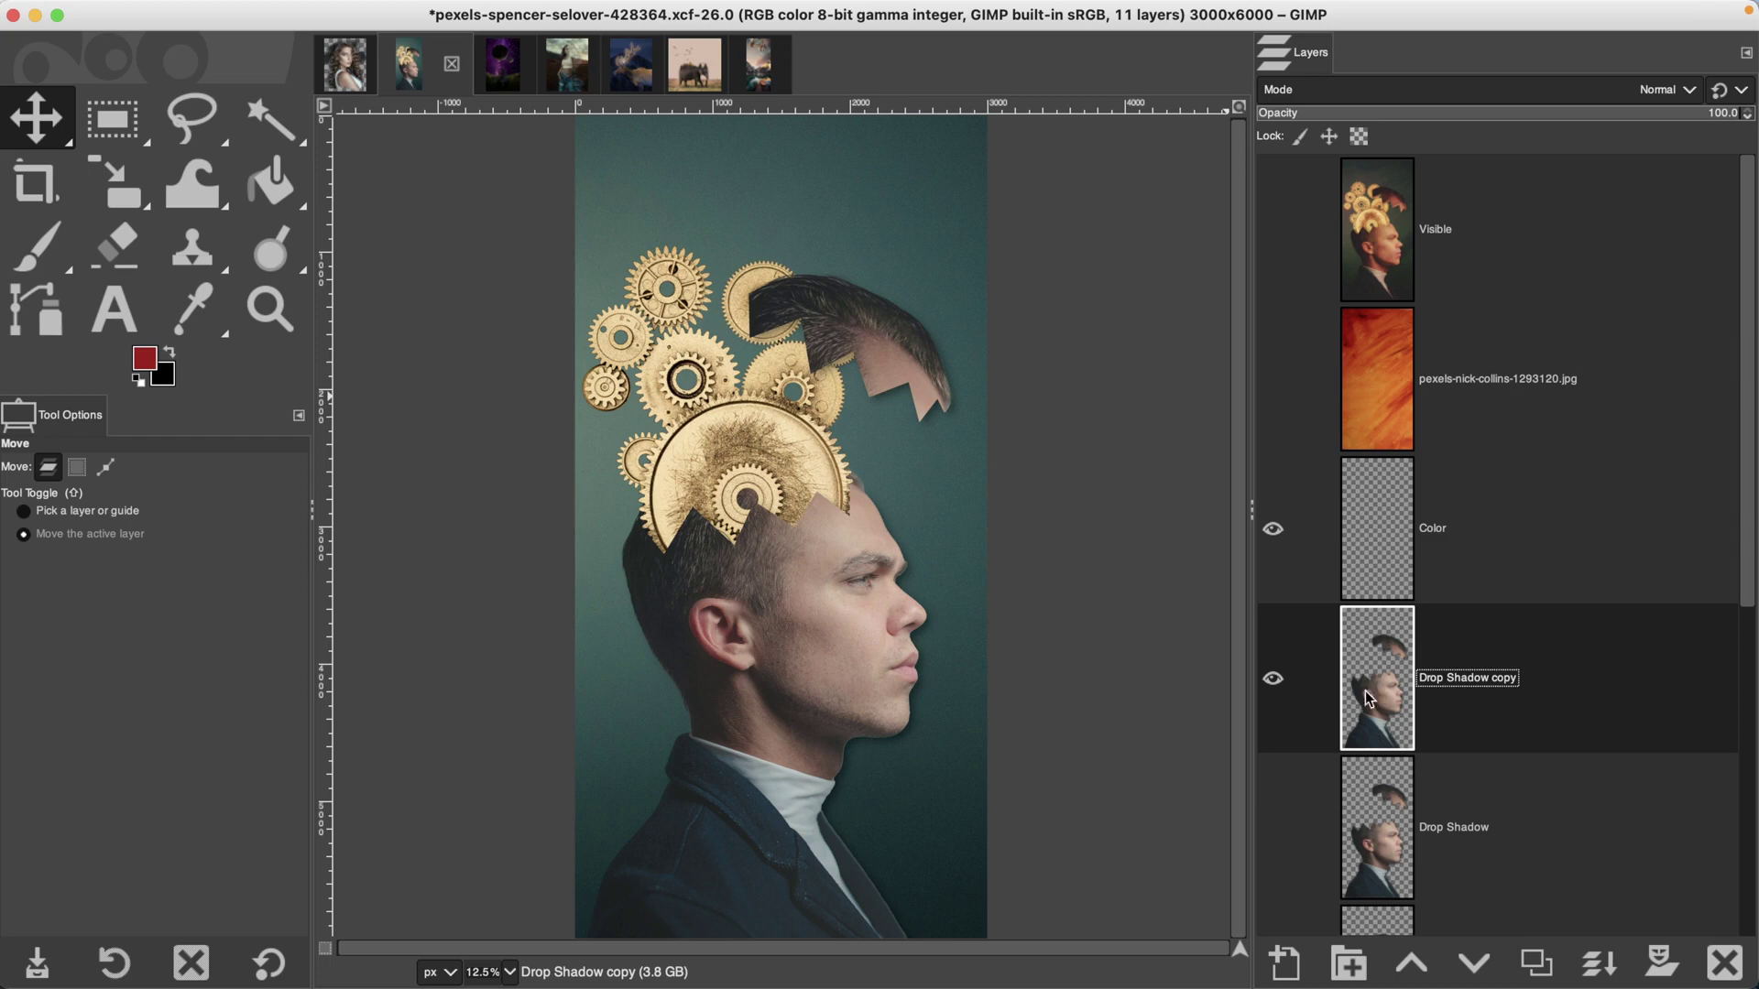
Preview Colorize on Drop Shadow copy, cancel it, and make the Color layer active
left_click(516, 12)
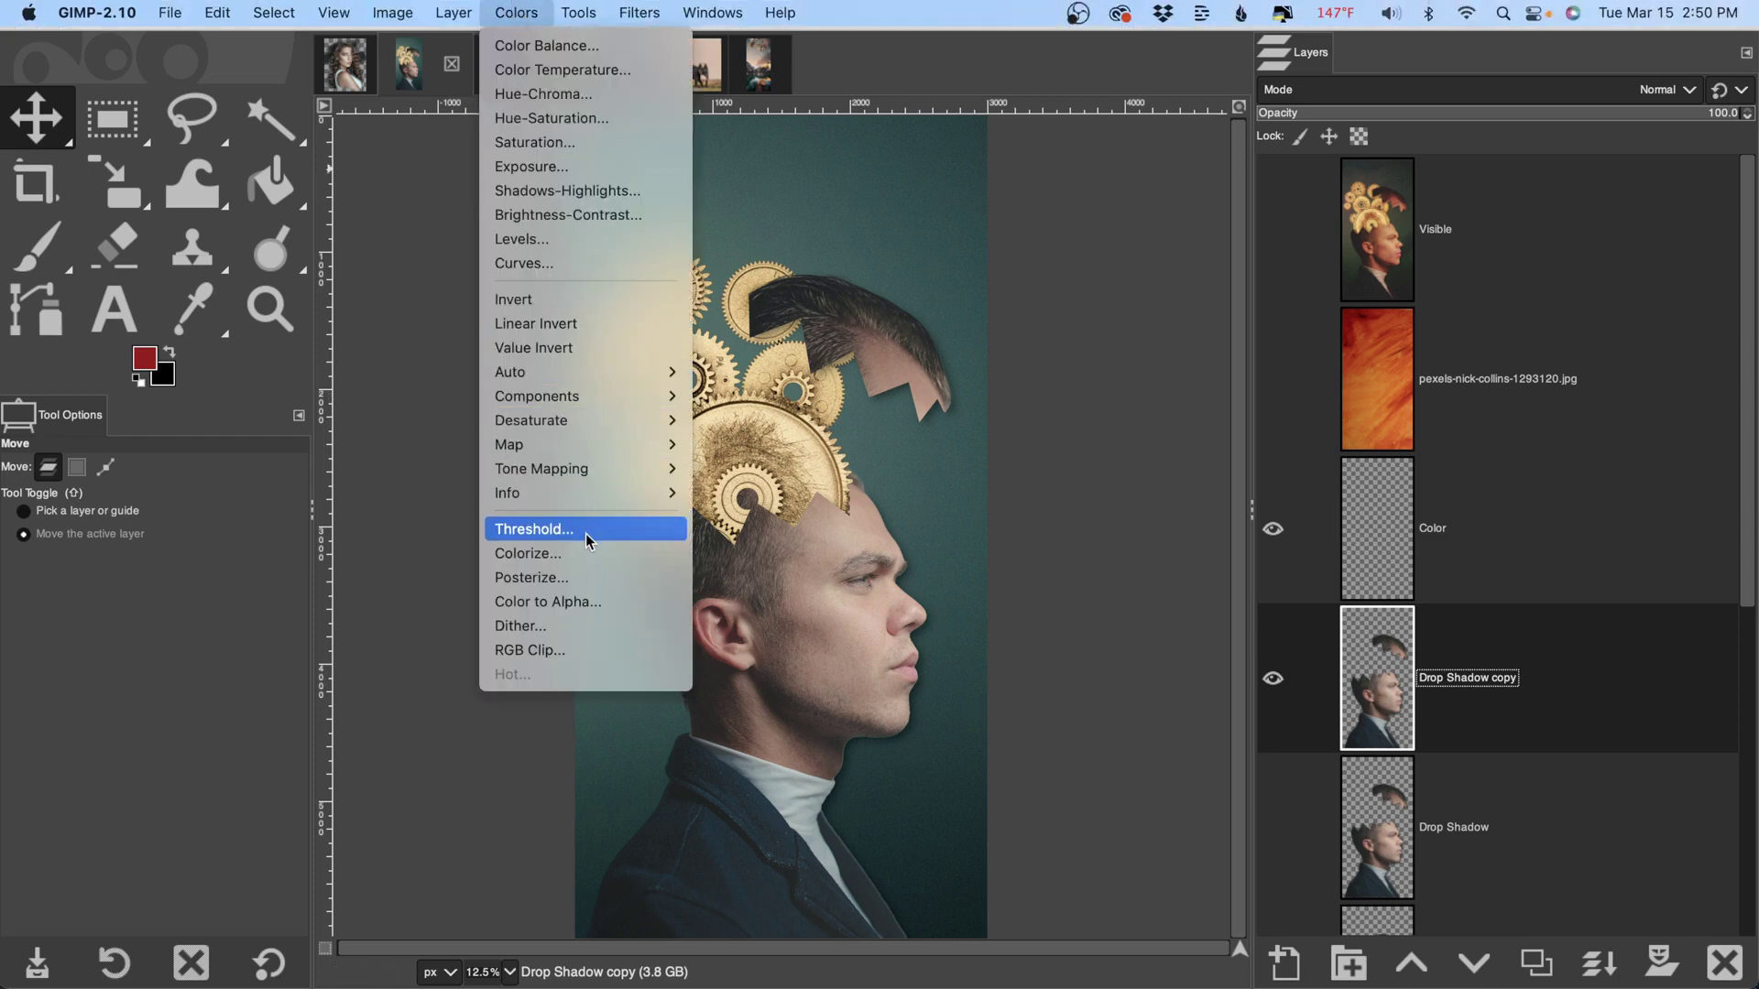
left_click(596, 554)
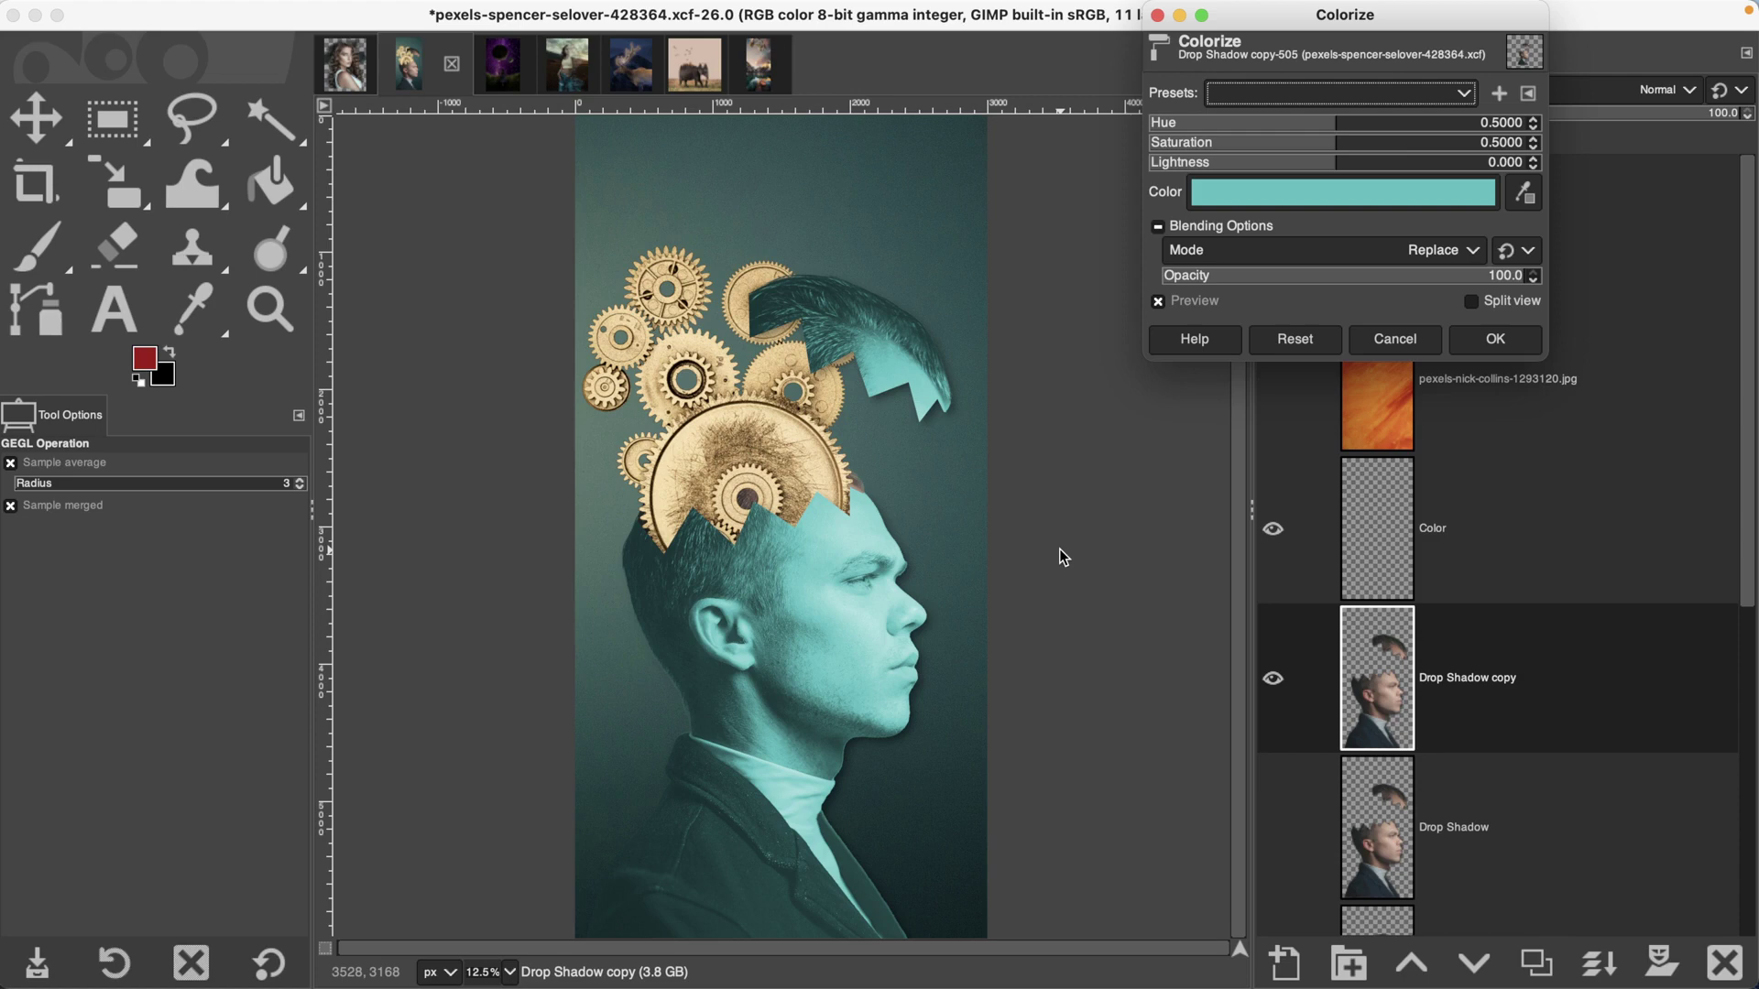
left_click(1395, 339)
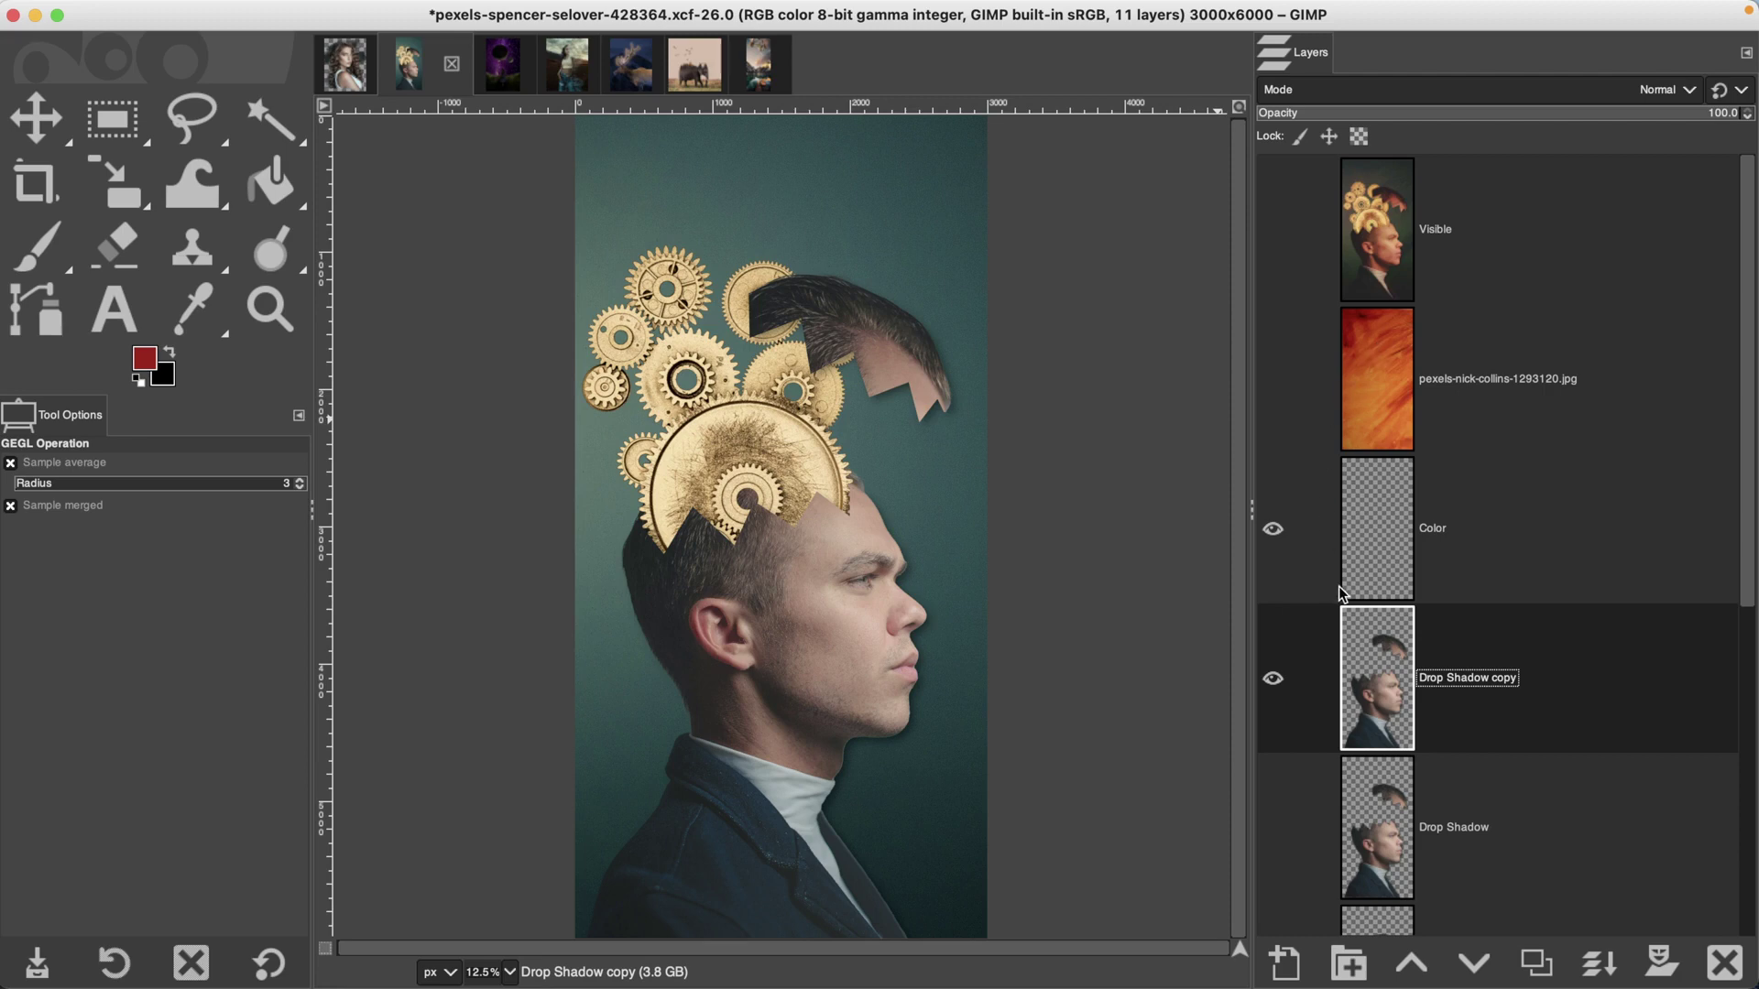
left_click(1383, 556)
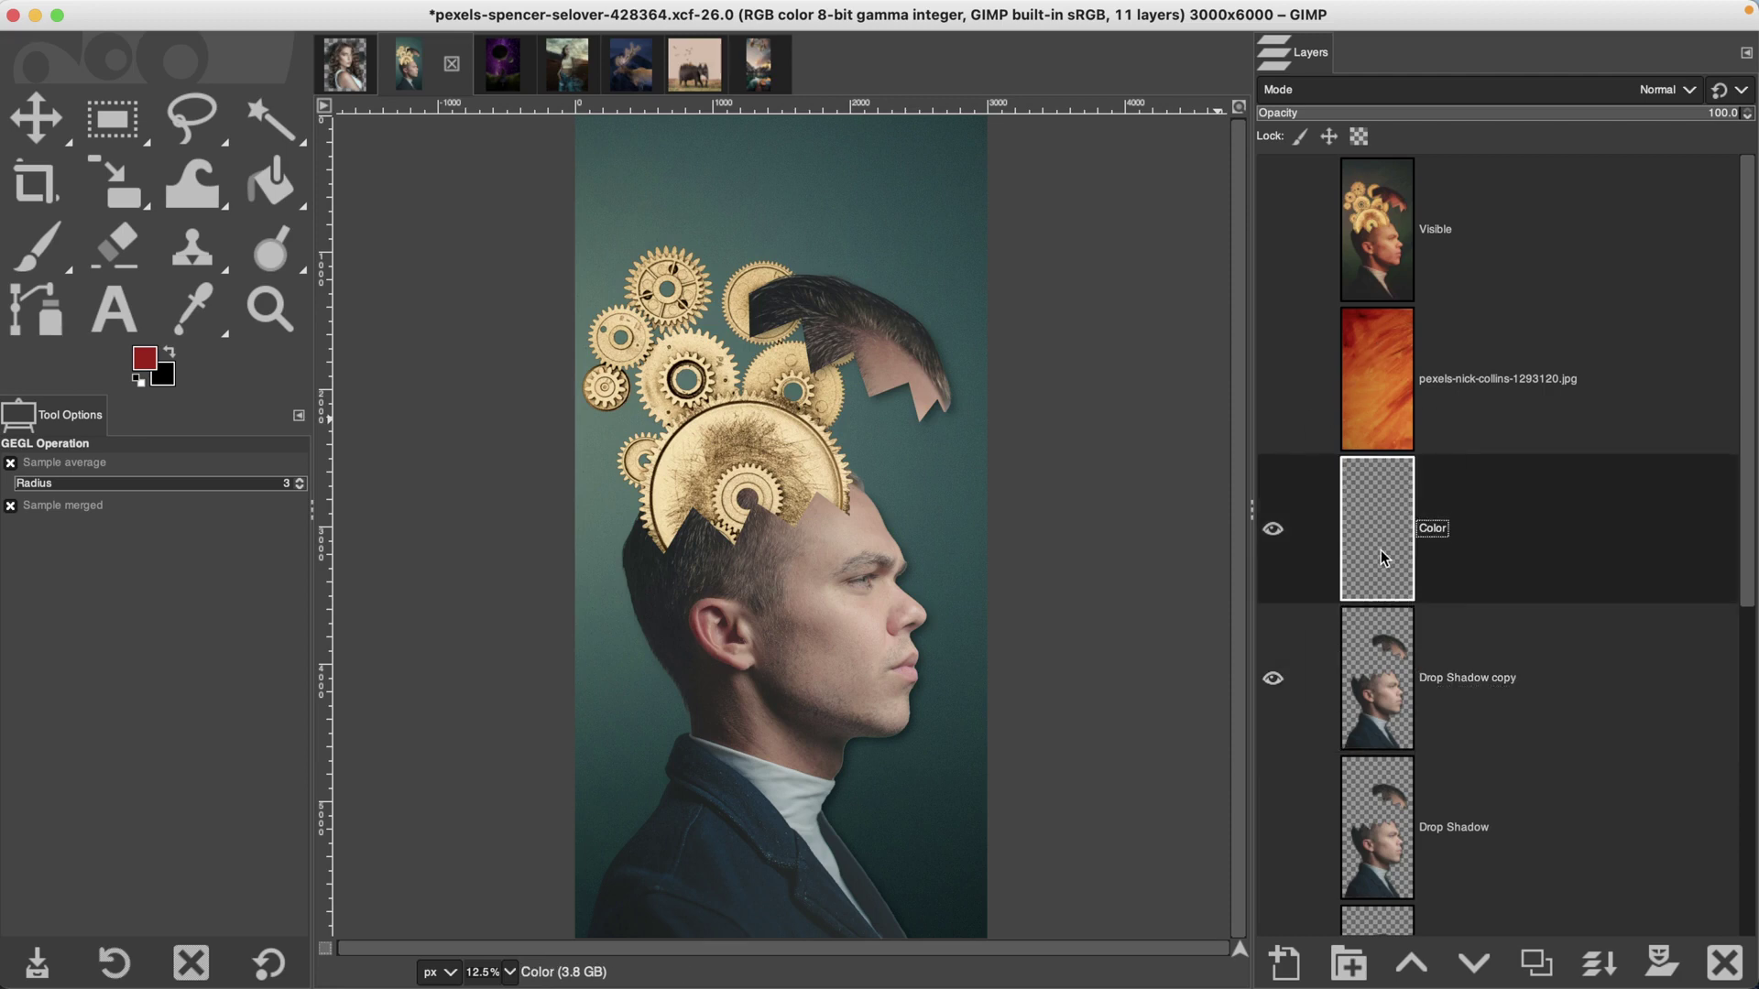
Bucket-fill the head-and-shoulders selection red on the Color layer, deselect, and set Hard light mode
right_click(1375, 638)
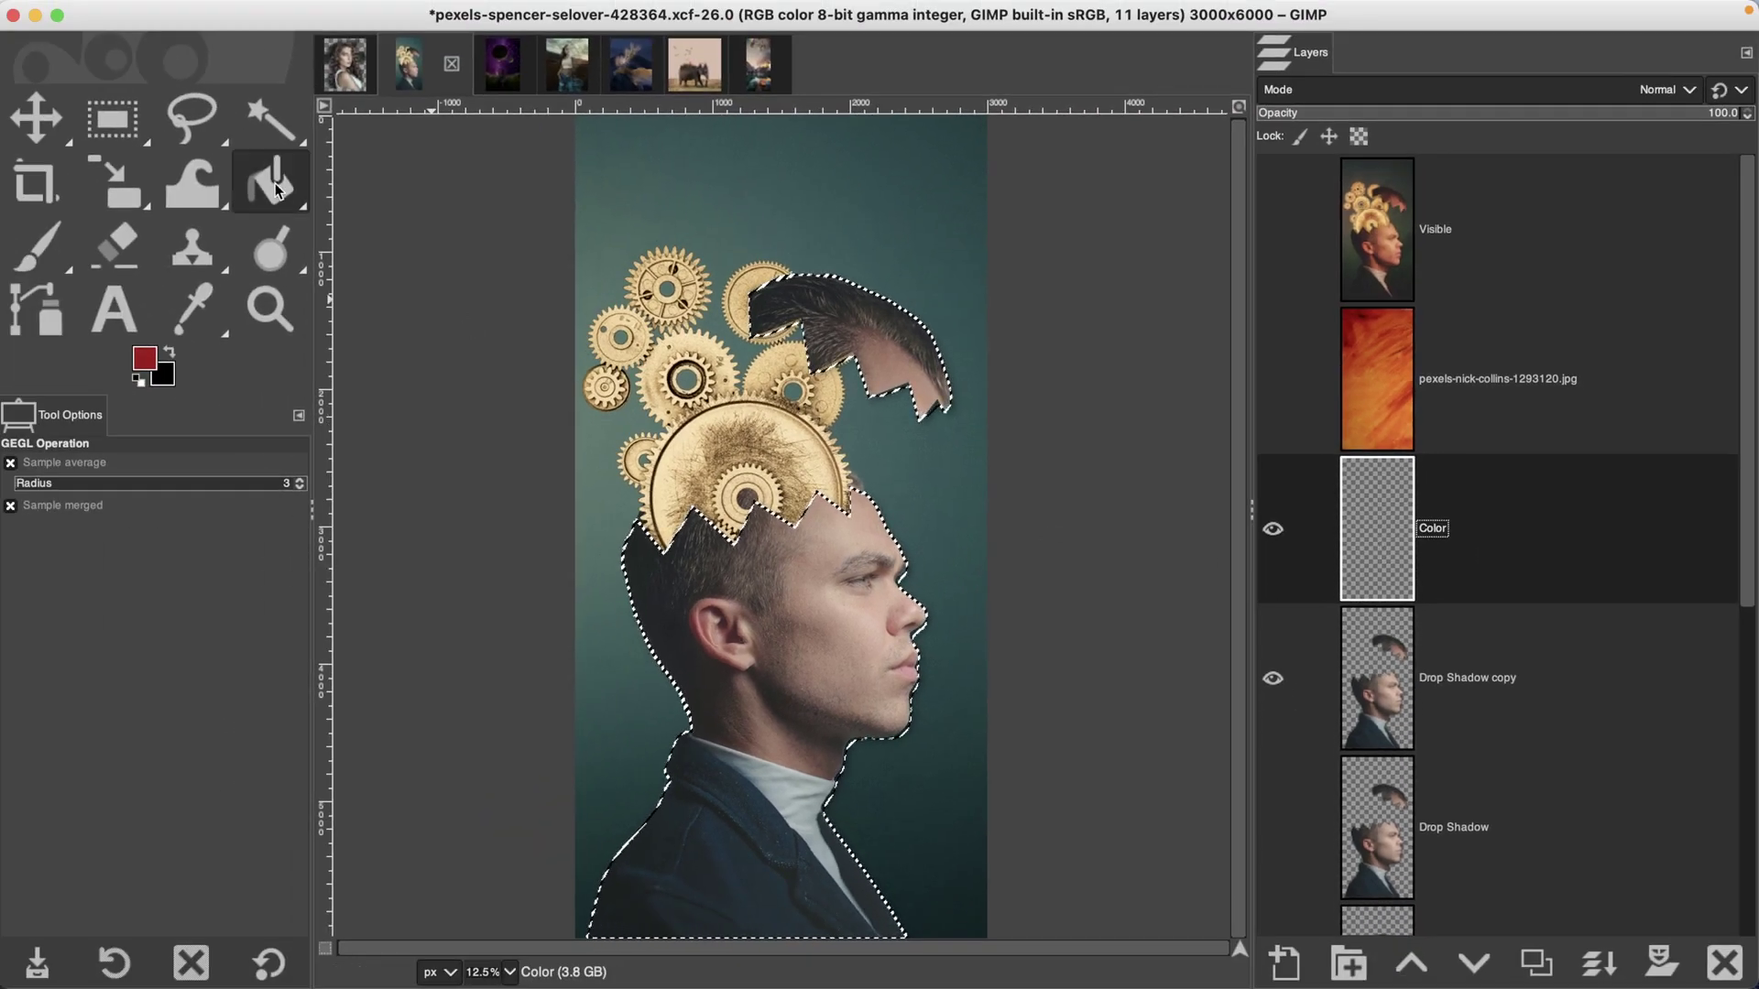
left_click(275, 189)
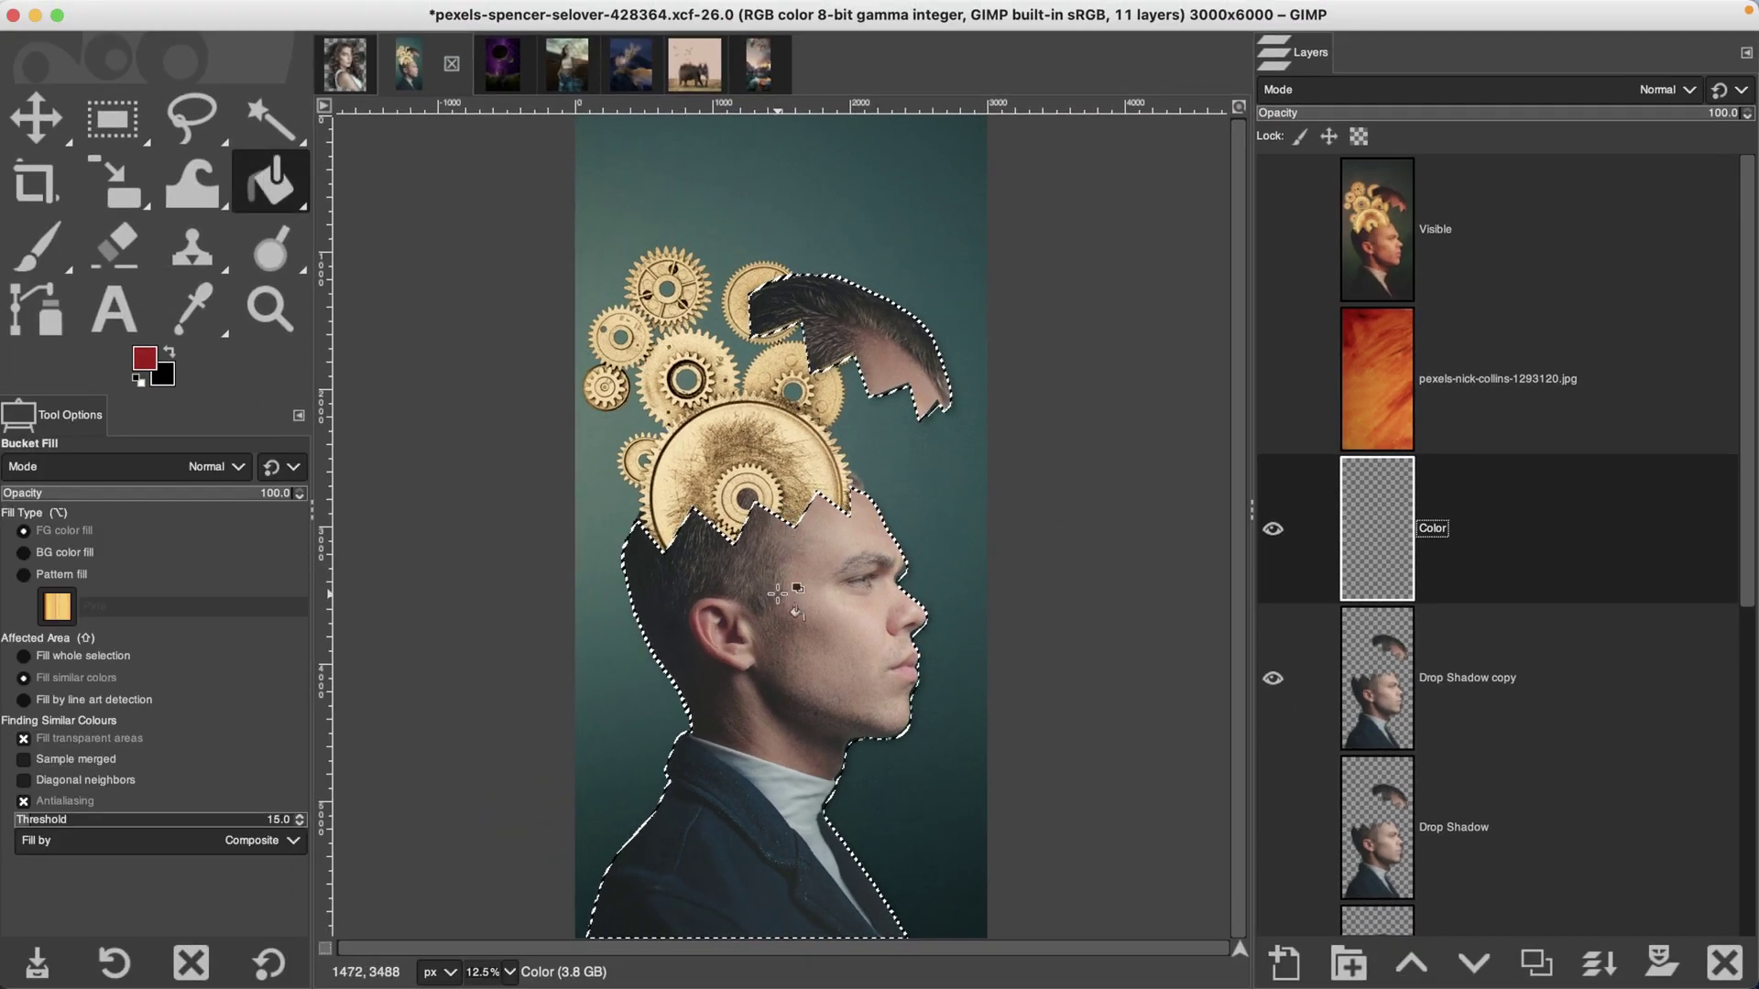
left_click(777, 594)
key("ctrl+shift+a")
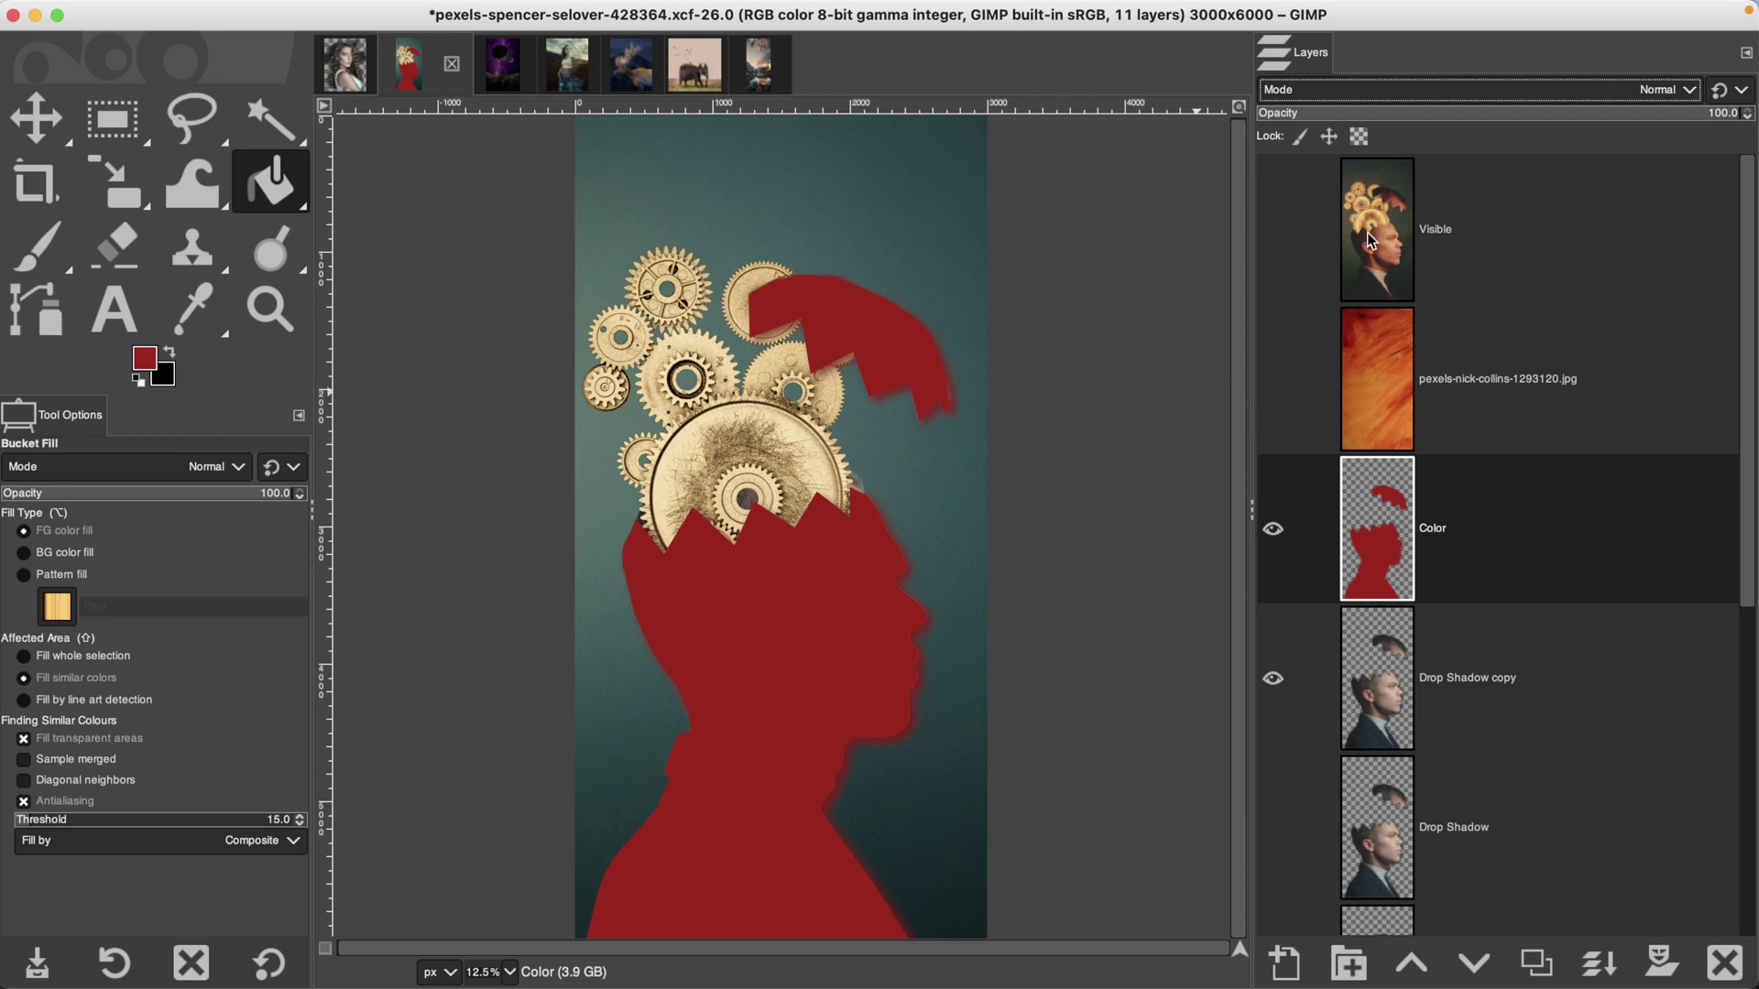
left_click(1482, 95)
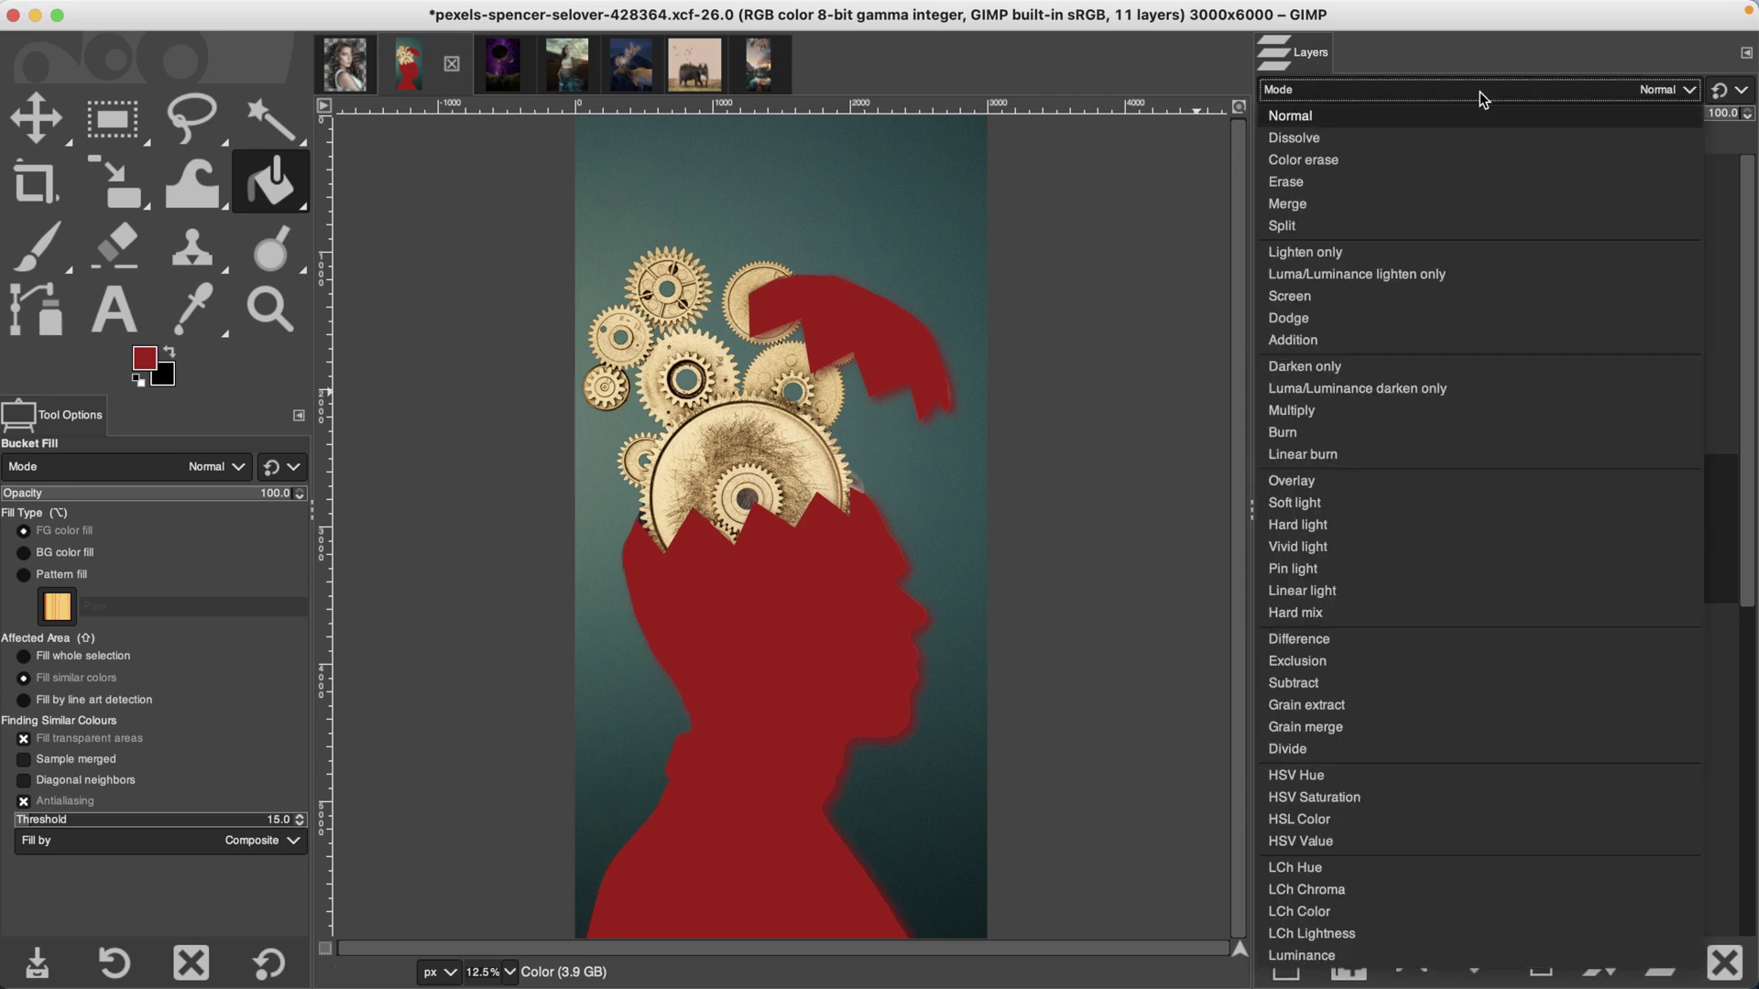
left_click(1336, 526)
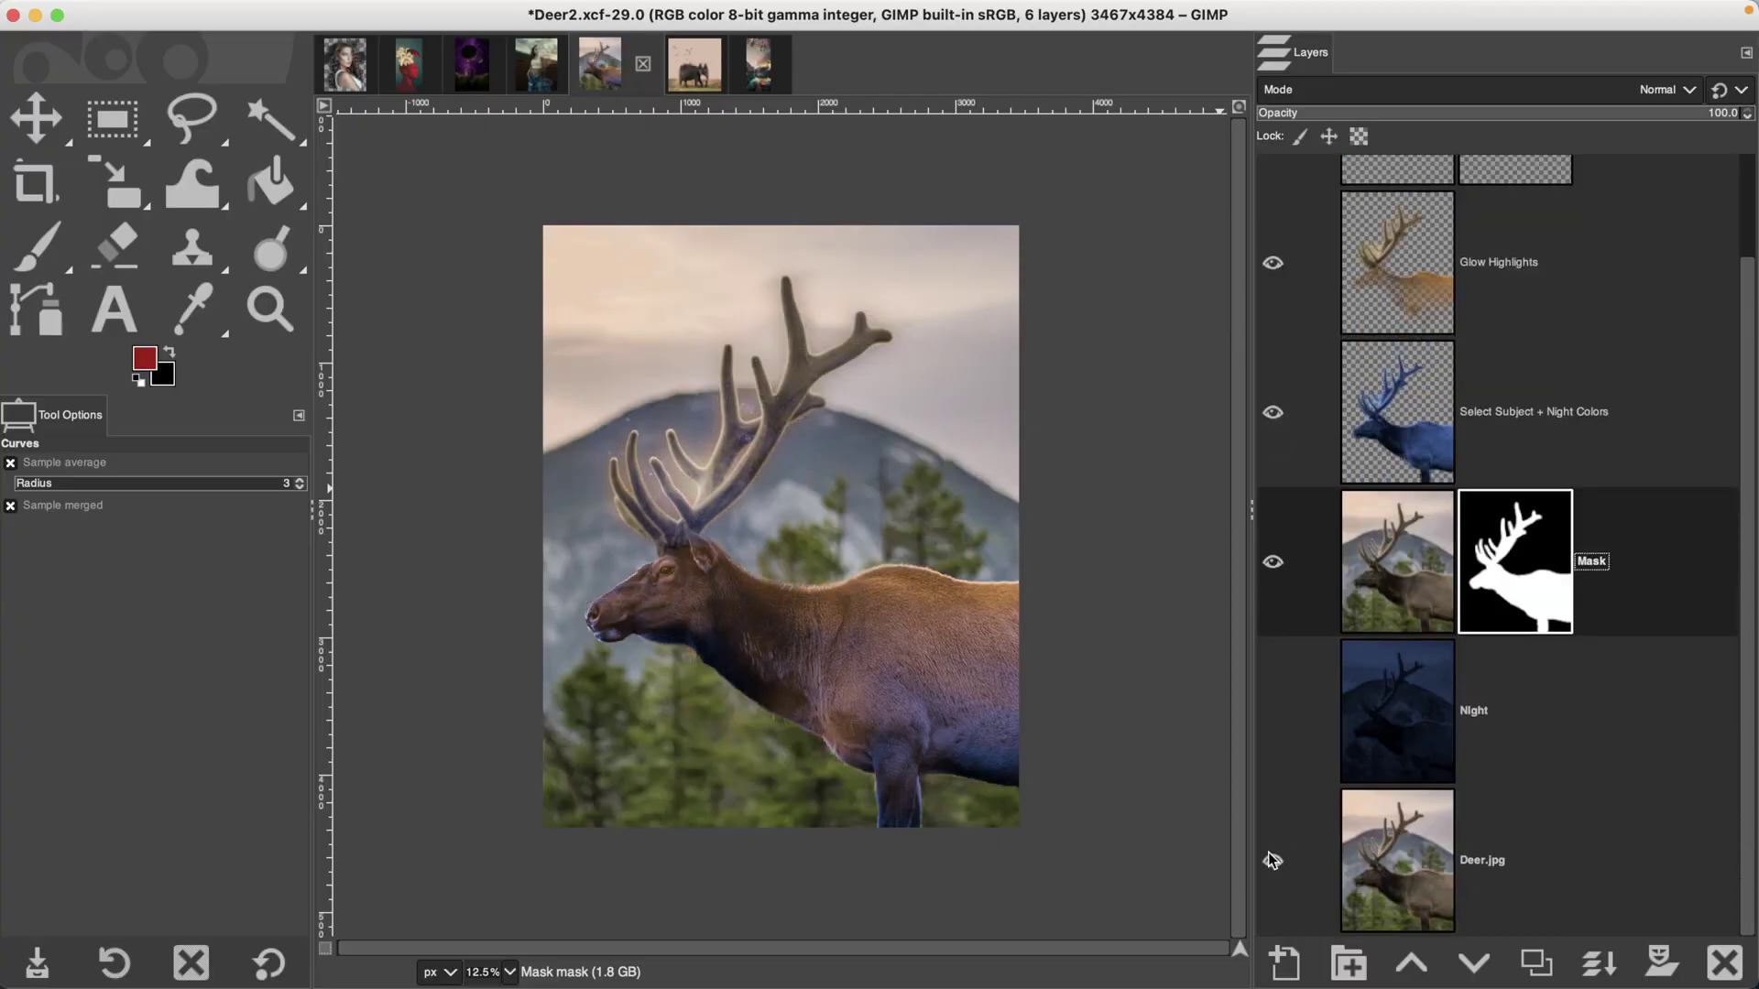
Hide the Deer.jpg background and toggle the masked deer layer off and on
left_click(1273, 860)
scroll(1280, 774, "up", 3)
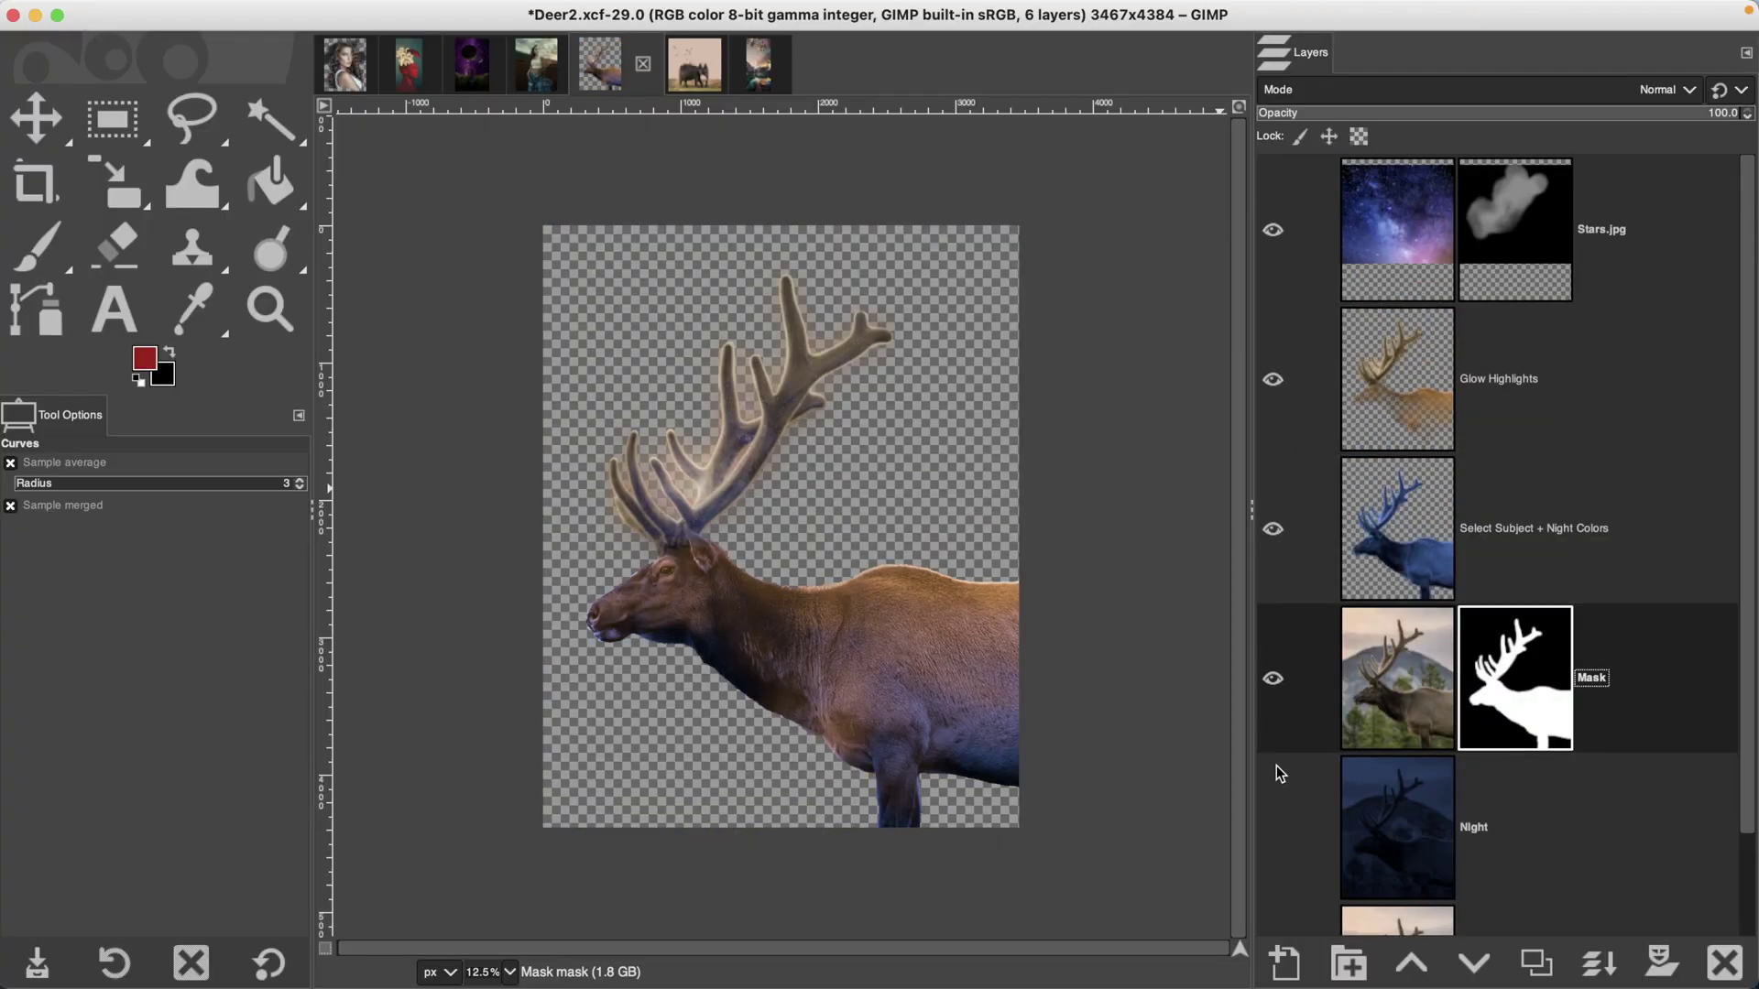
left_click(1275, 682)
left_click(1275, 679)
Toggle Select Subject, Glow Highlights and Stars.jpg off and on, then restore the Deer.jpg background
left_click(1272, 539)
left_click(1272, 378)
left_click(1272, 229)
left_click(1272, 379)
left_click(1272, 528)
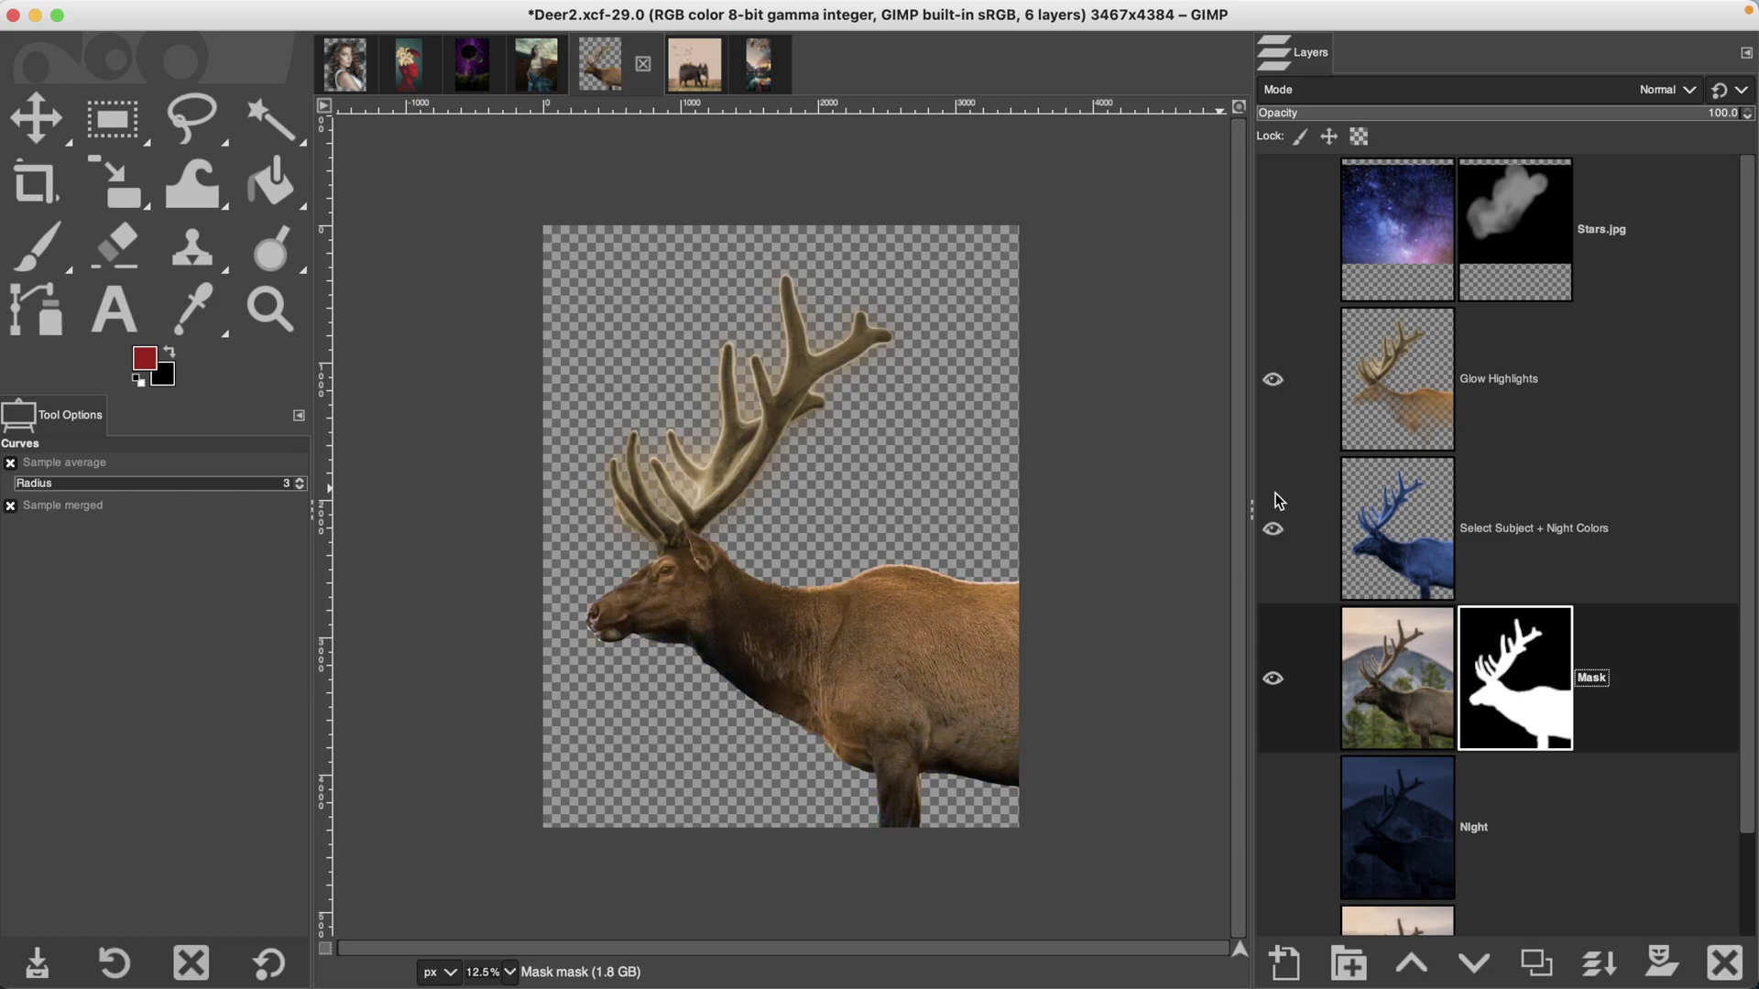
left_click(1272, 229)
scroll(1317, 781, "down", 3)
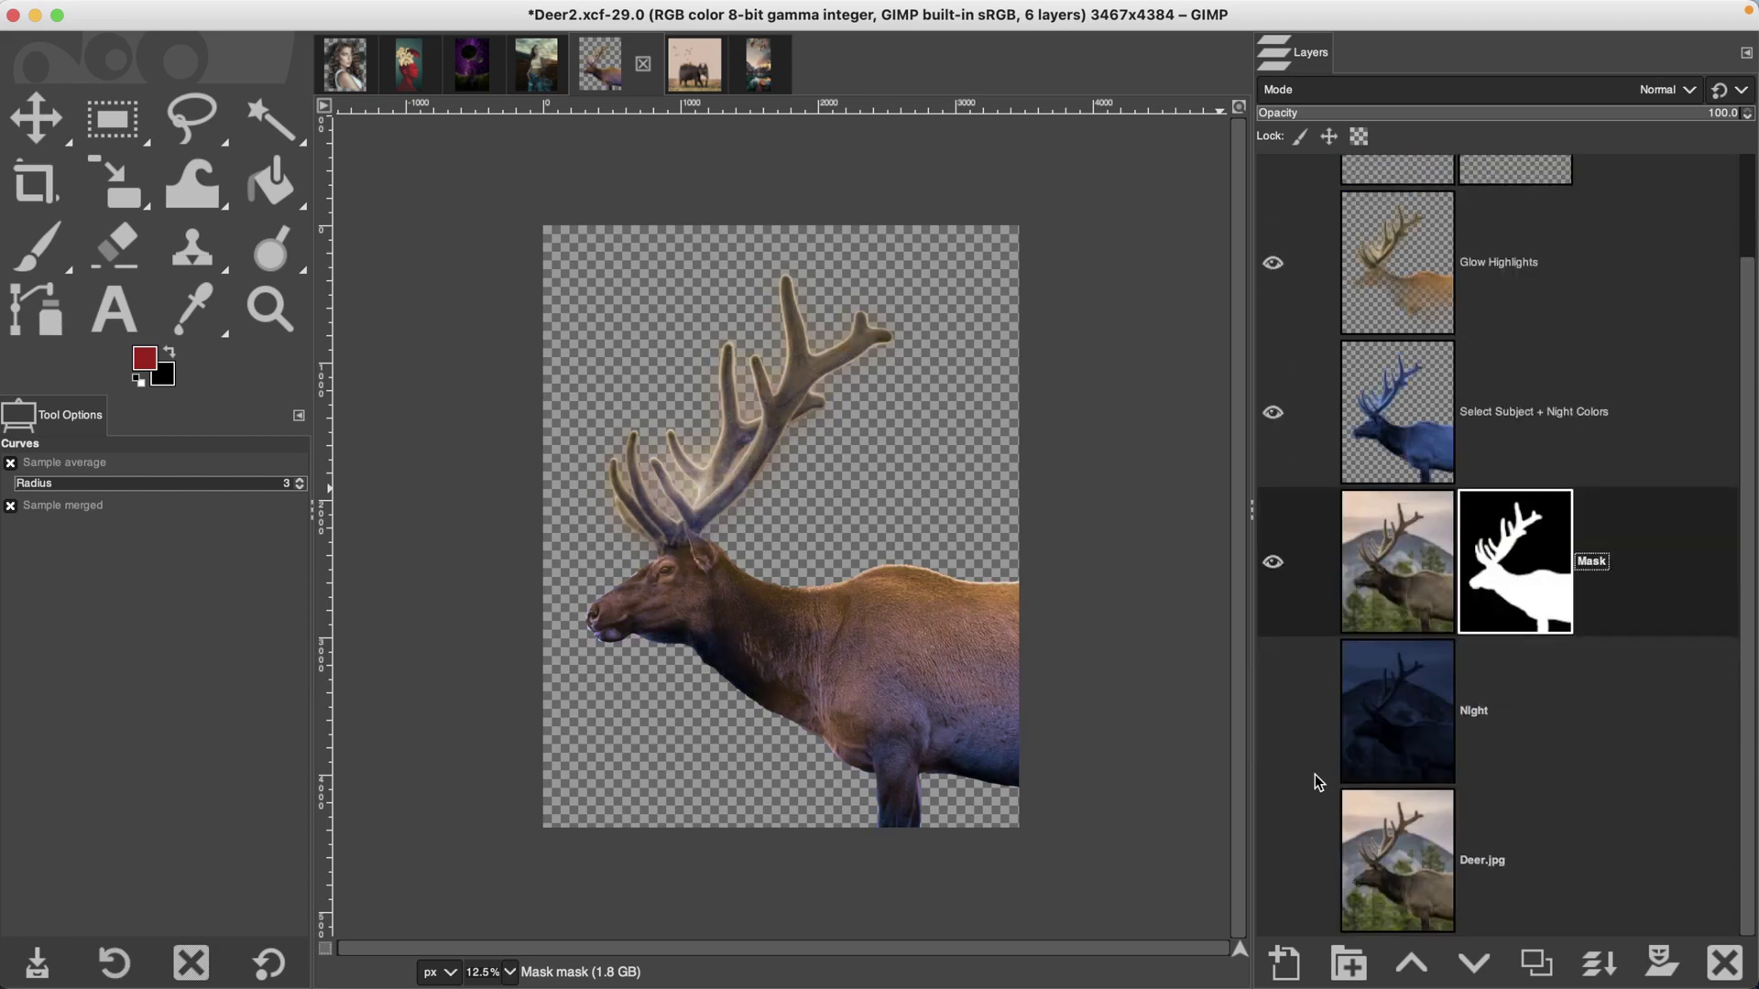
left_click(1266, 859)
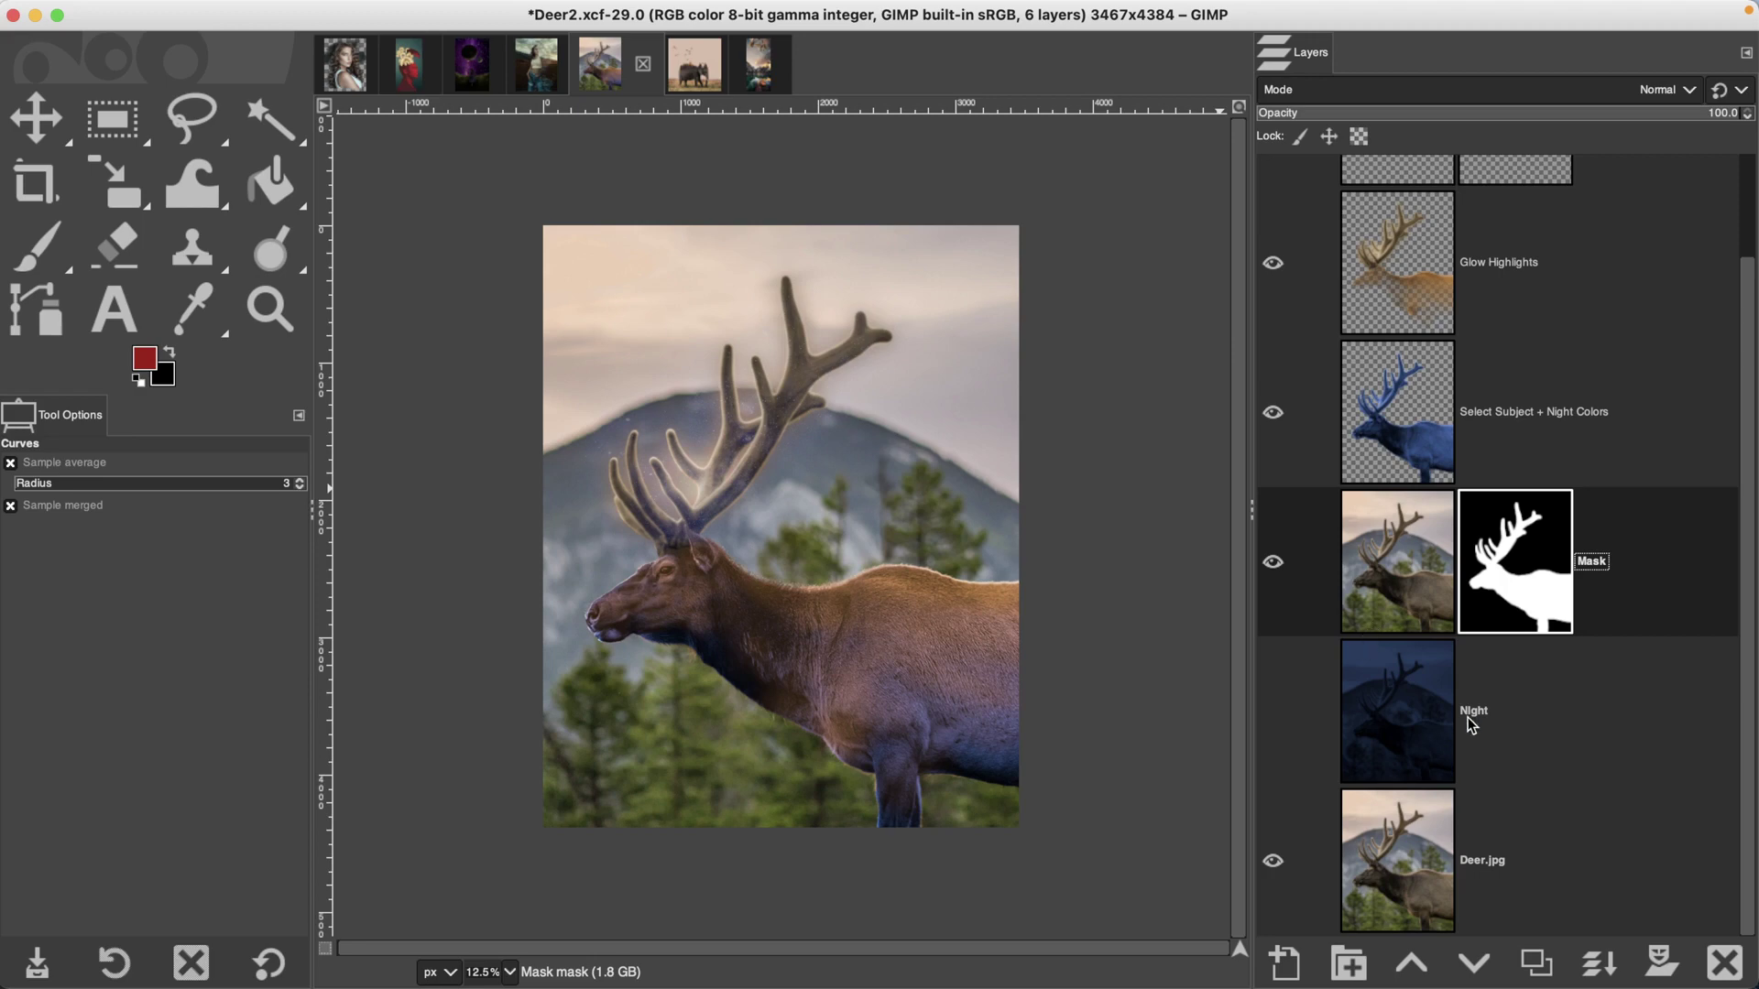
Duplicate the Mask layer, hide Deer.jpg, and invert the Mask copy's layer mask
left_click(1431, 570)
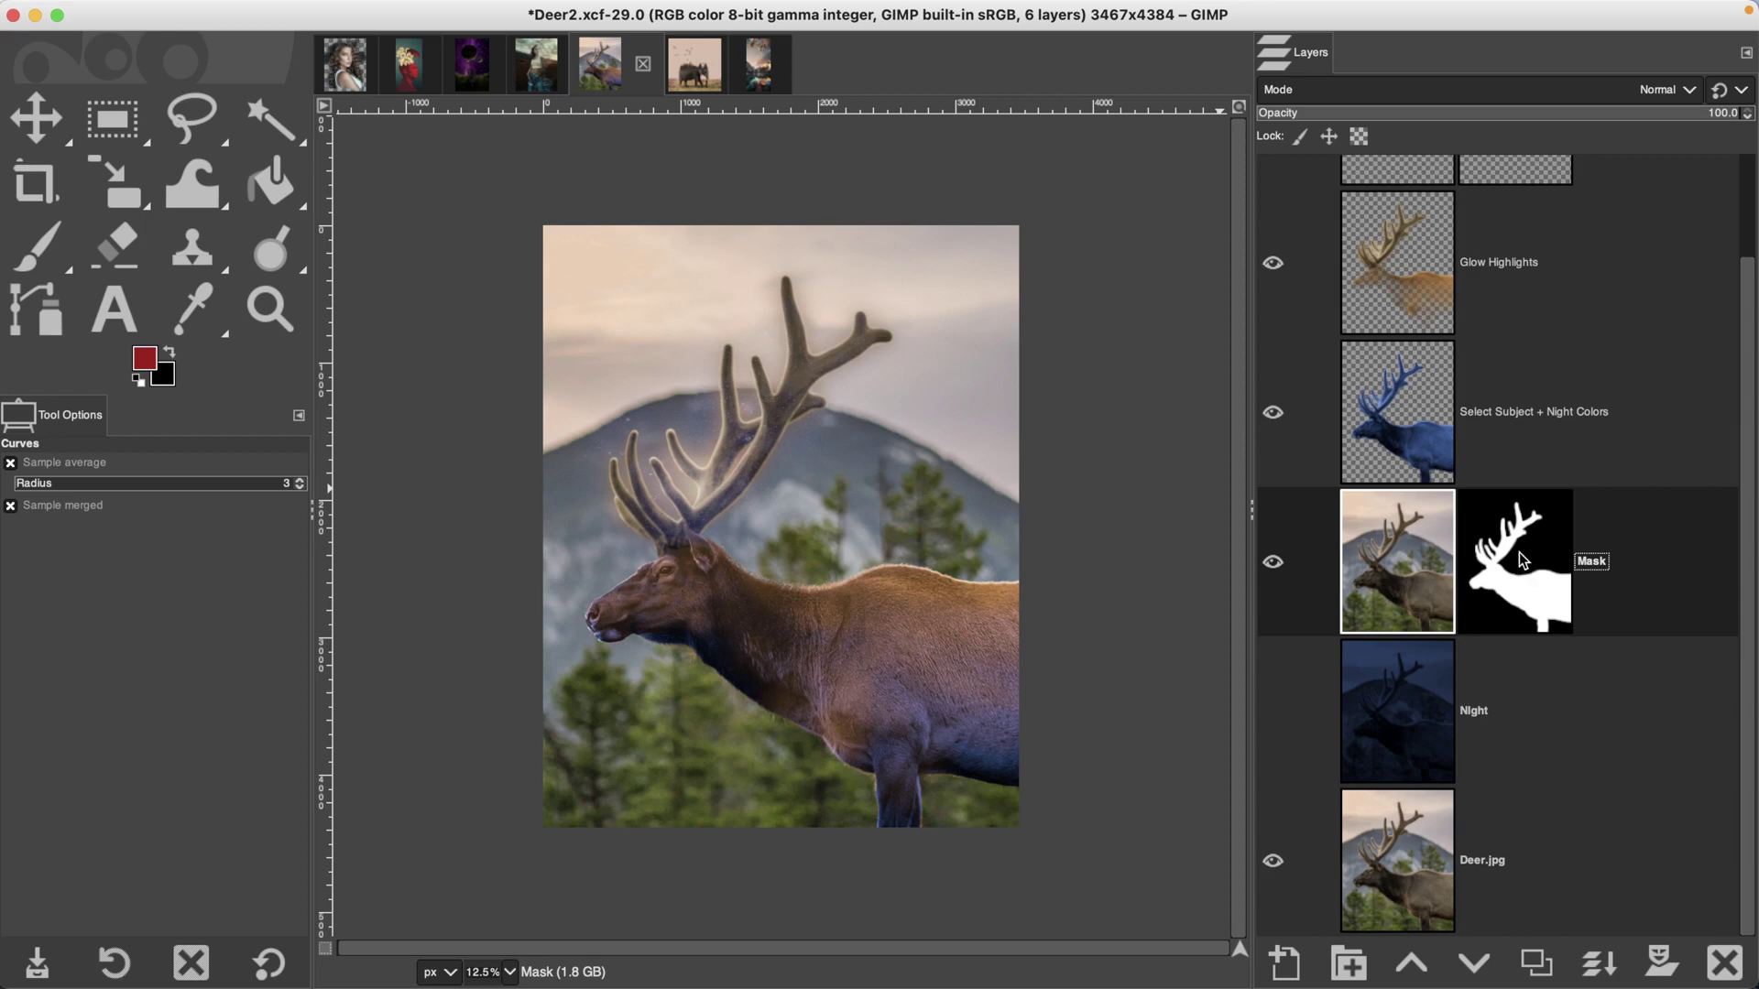
left_click(1536, 962)
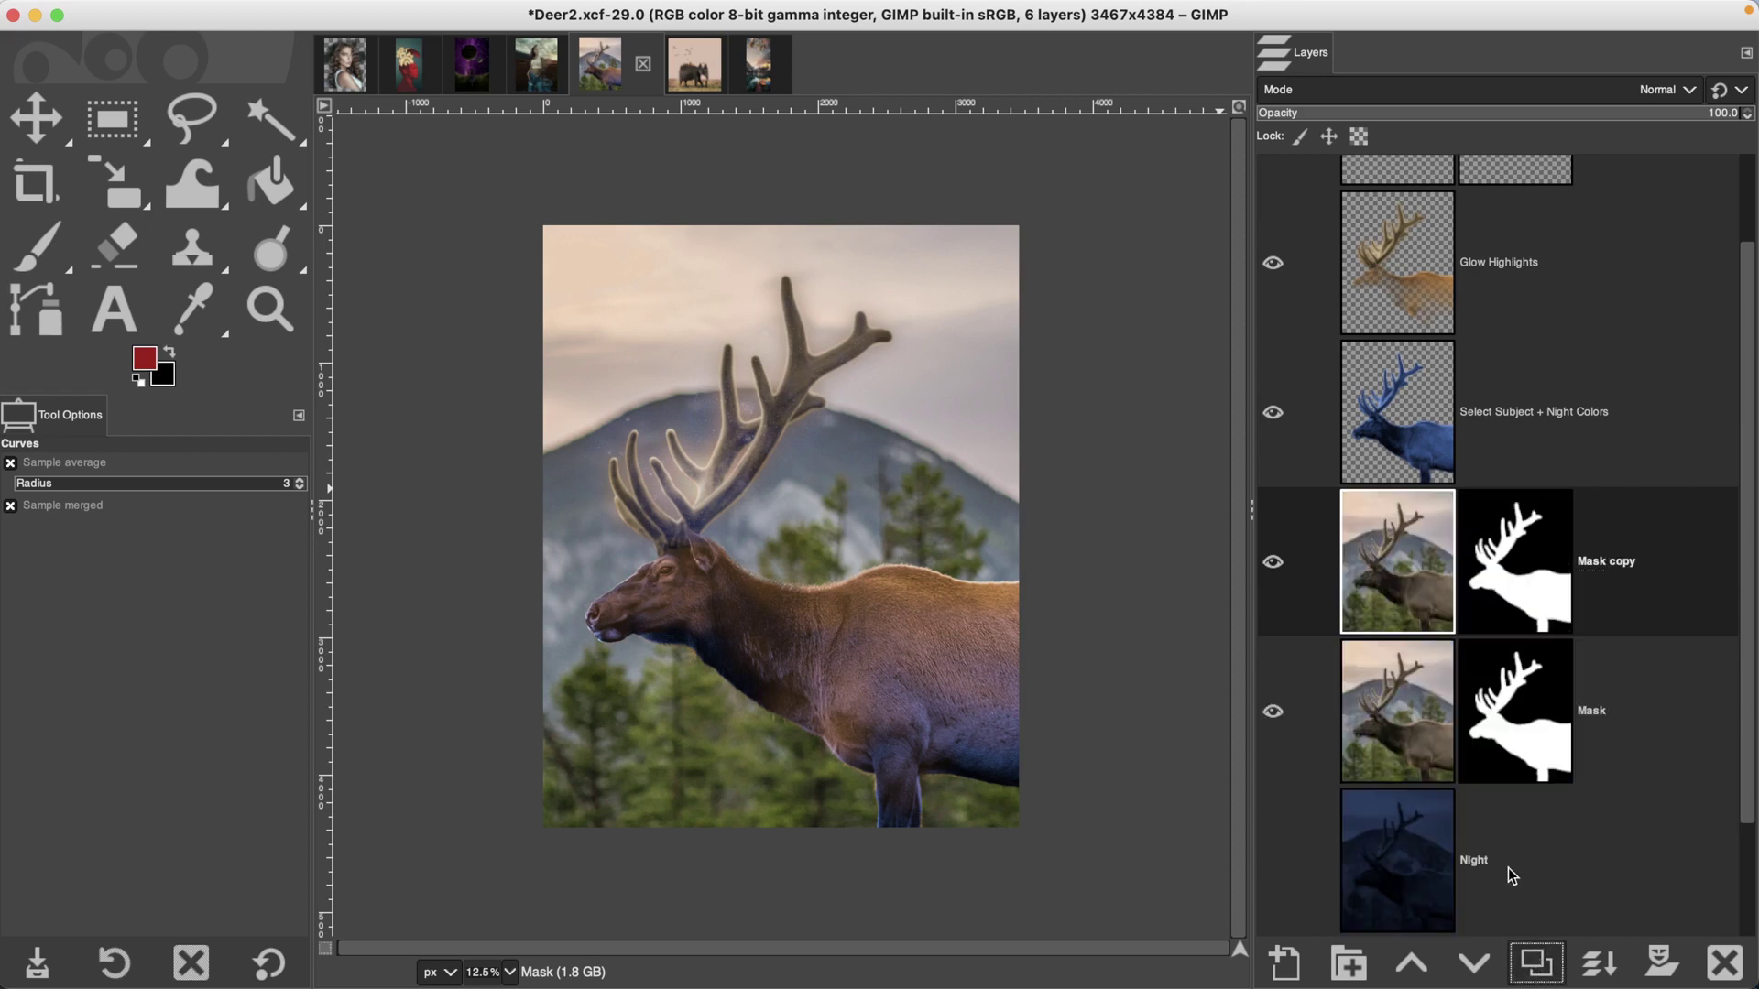
left_click(1538, 569)
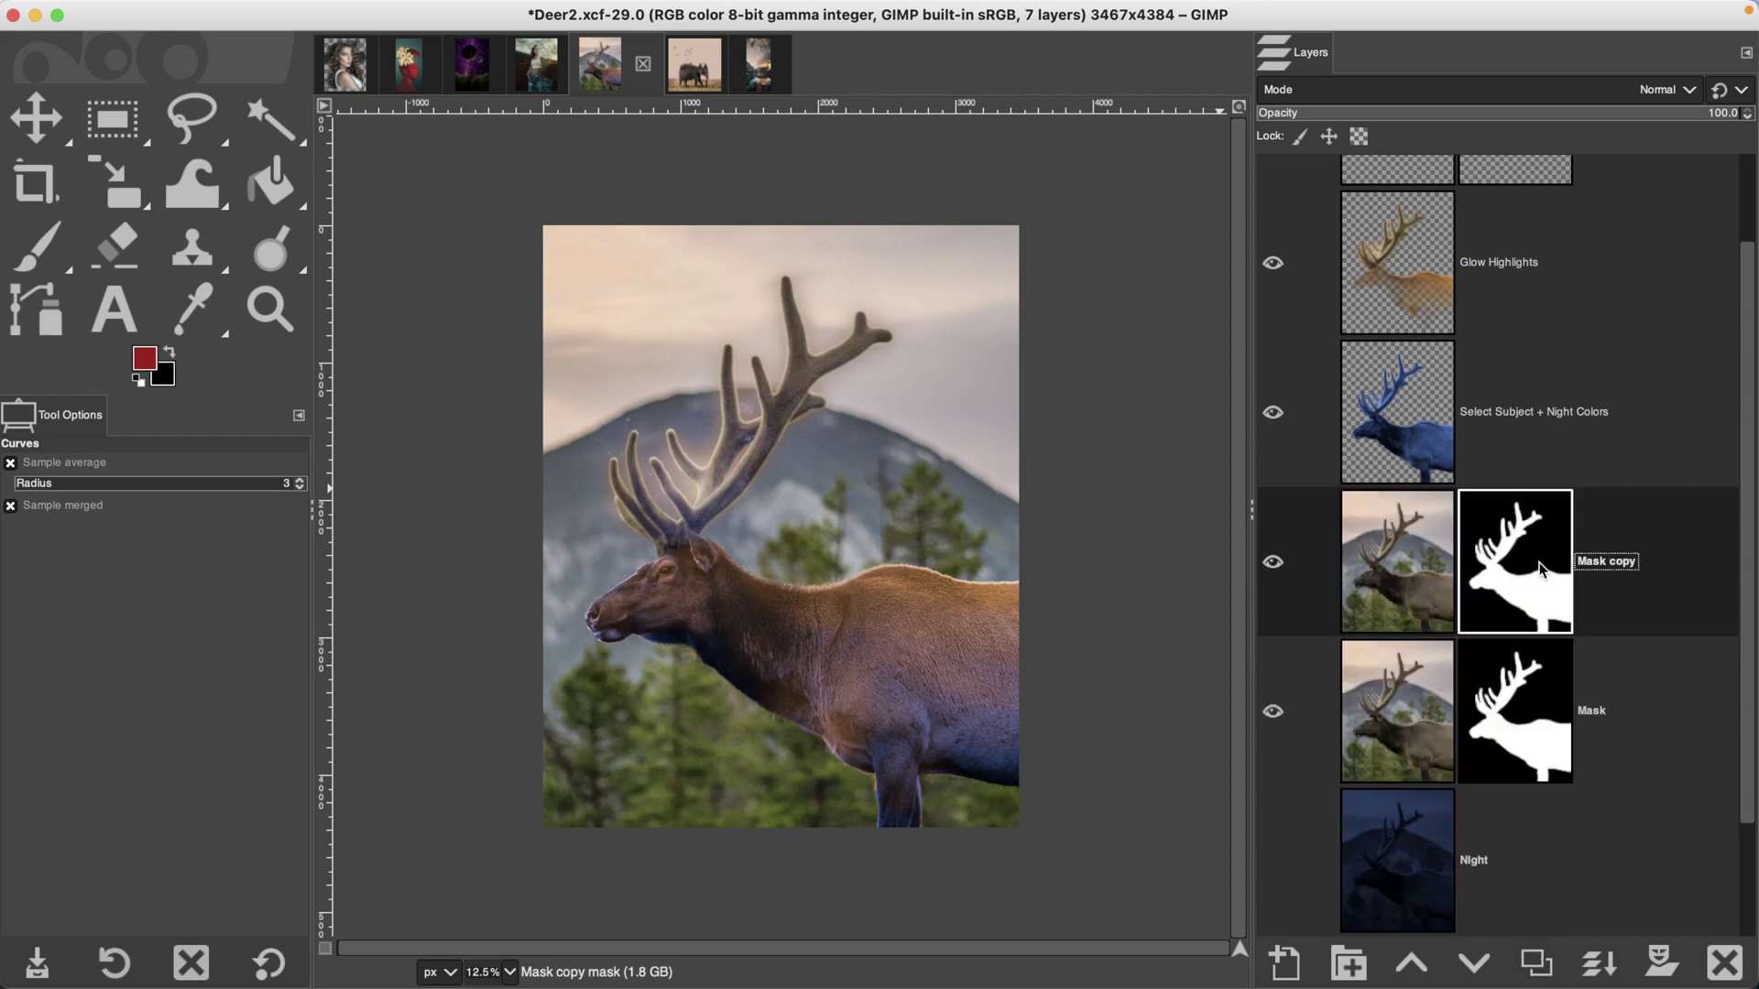
scroll(1287, 733, "down", 2)
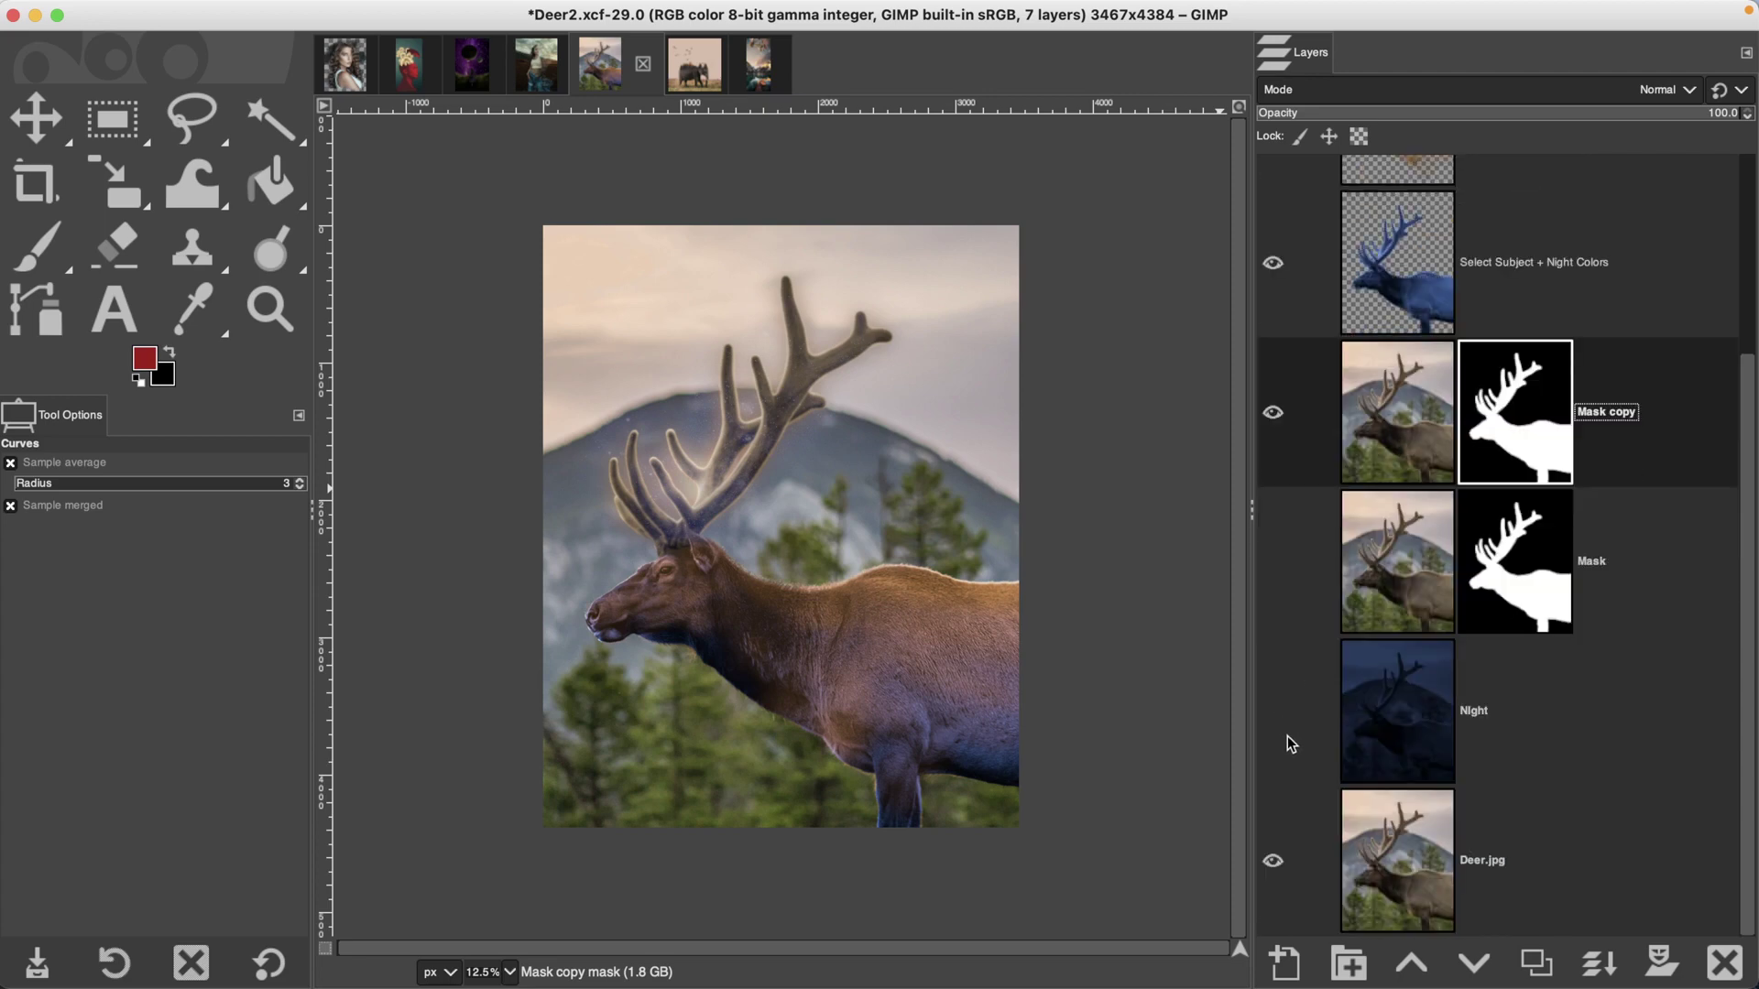
left_click(1275, 857)
scroll(1307, 663, "up", 3)
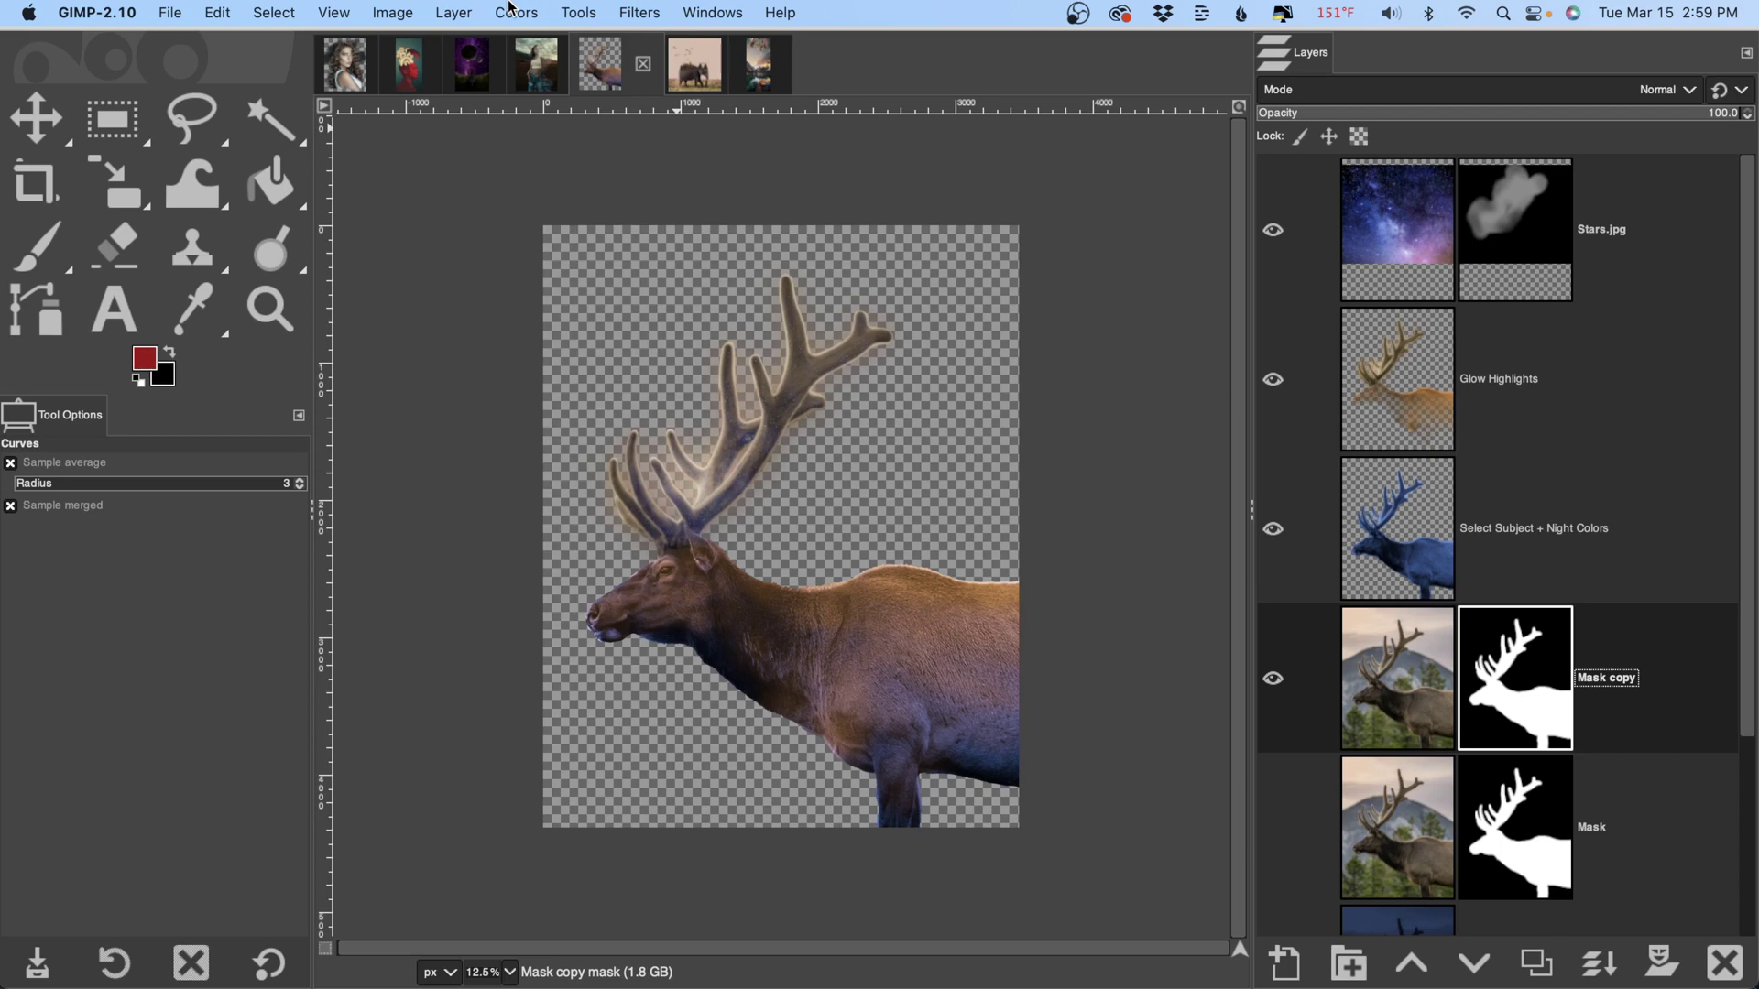
left_click(510, 12)
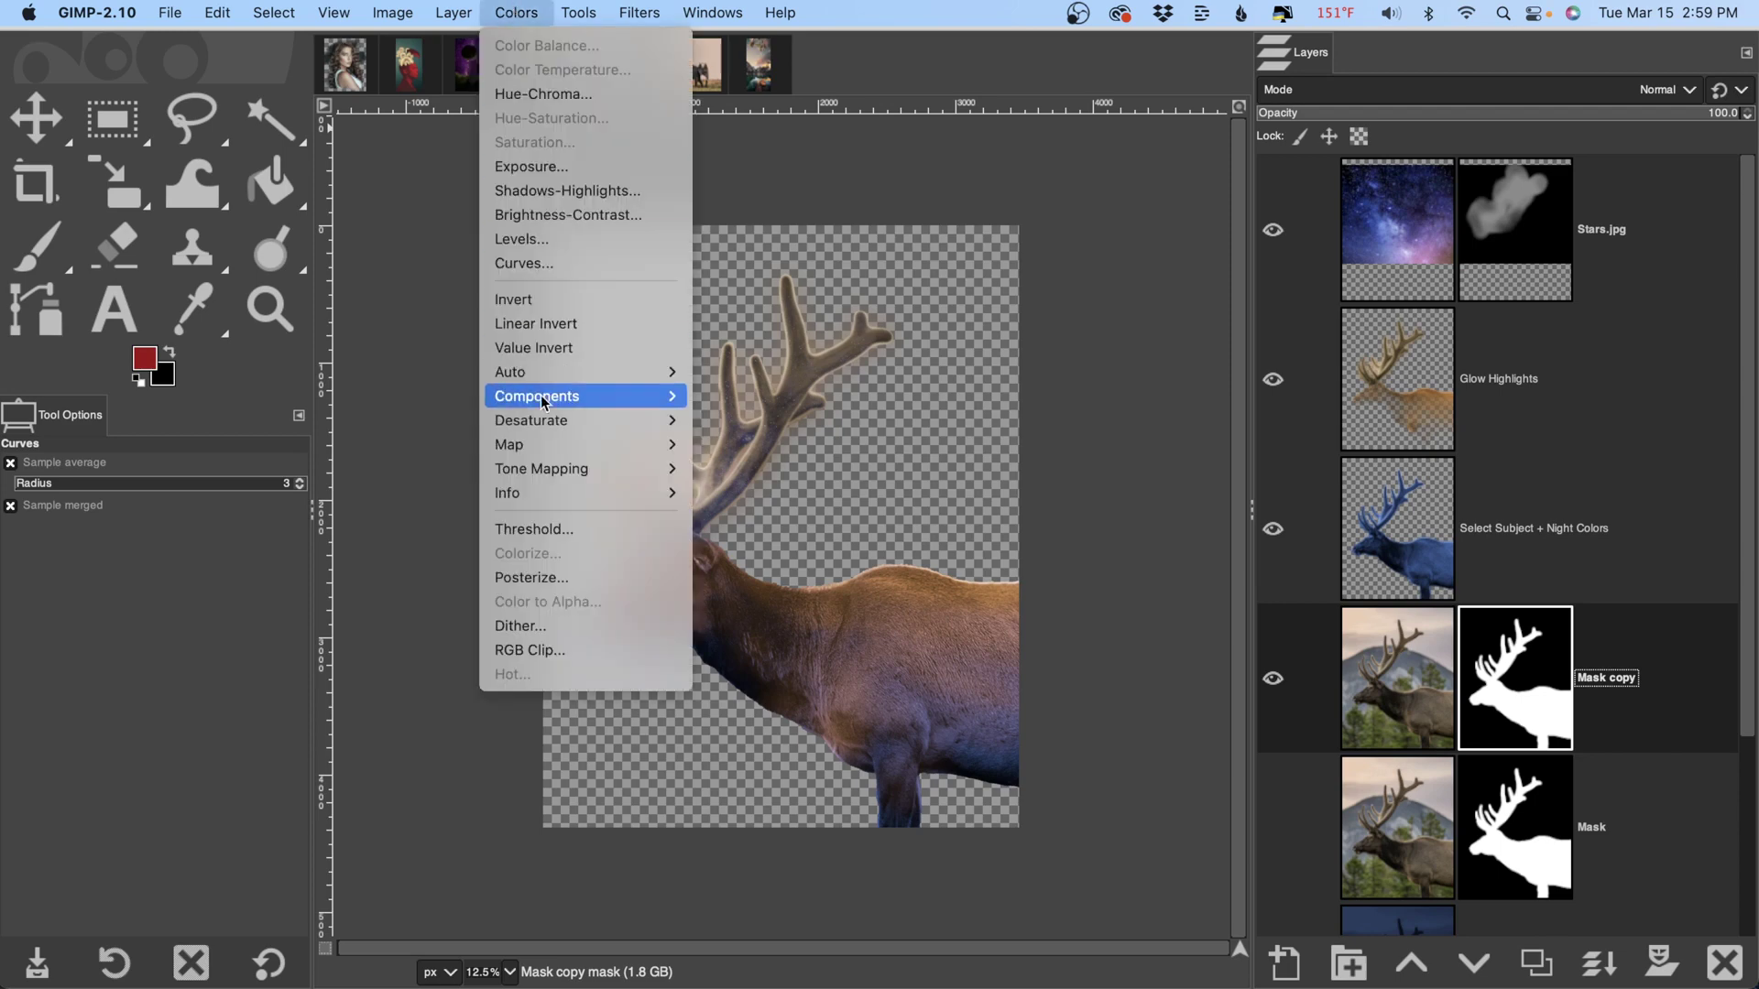
left_click(543, 299)
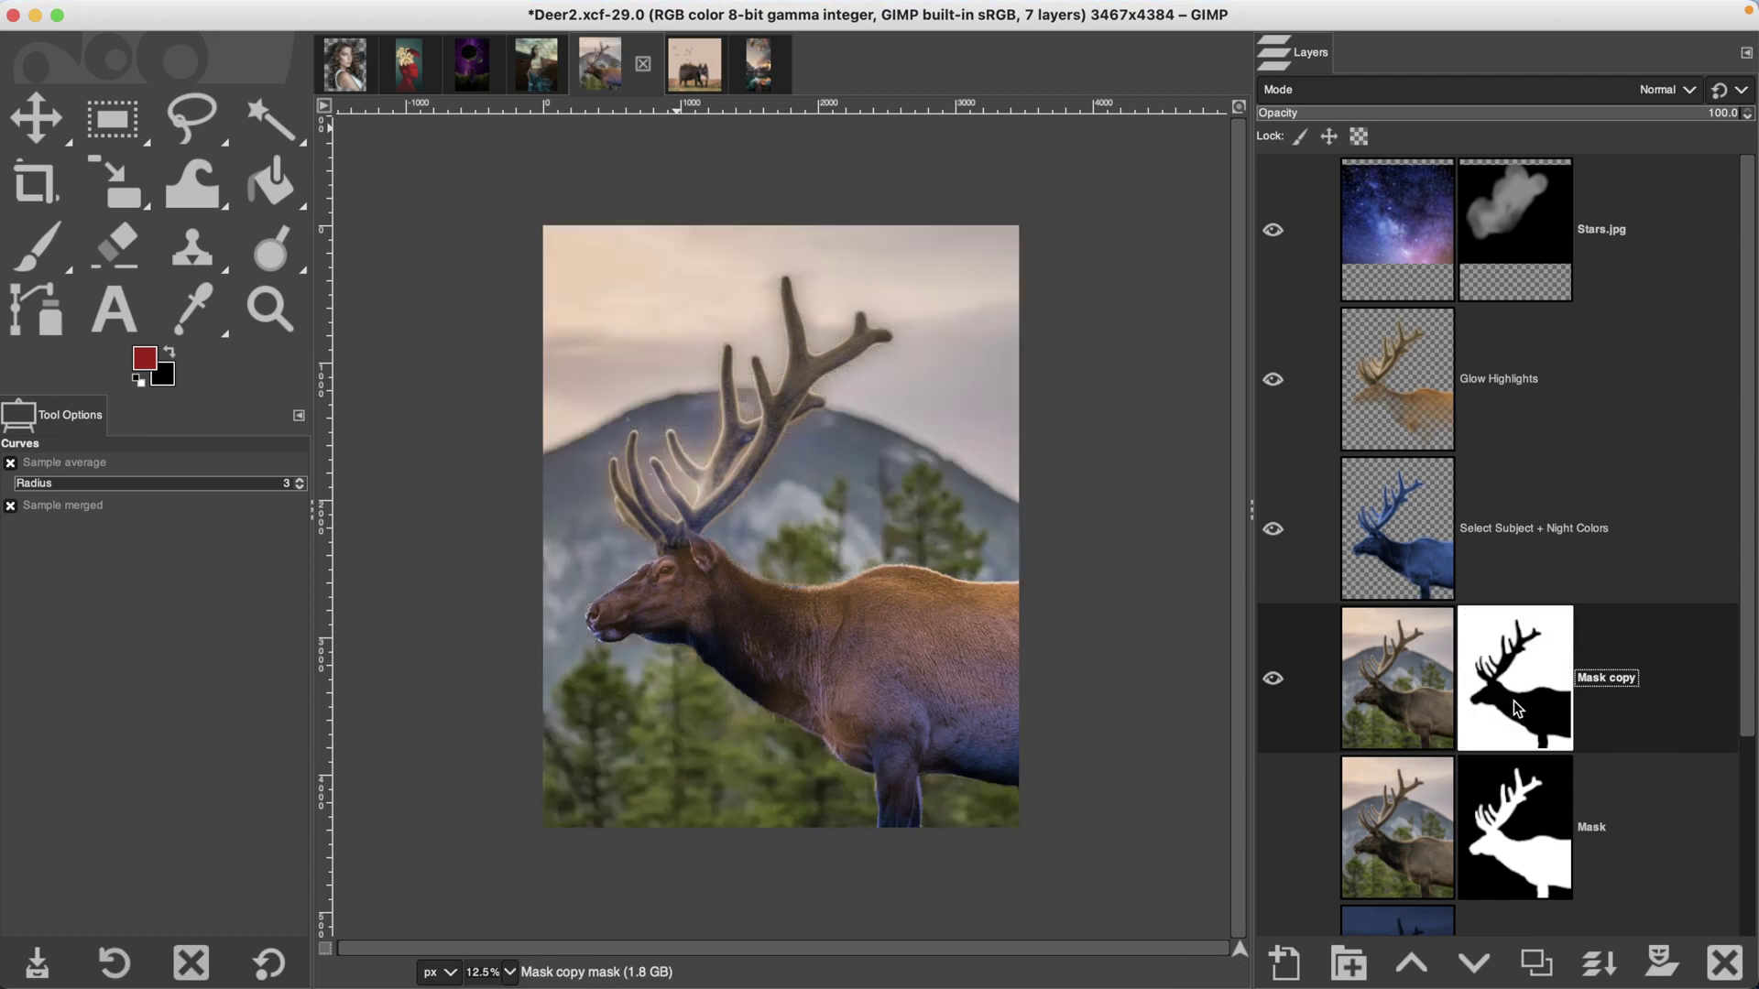
Hide and then re-show the three effect layers to compare the result
left_click(1275, 530)
left_click(1276, 380)
left_click(1276, 229)
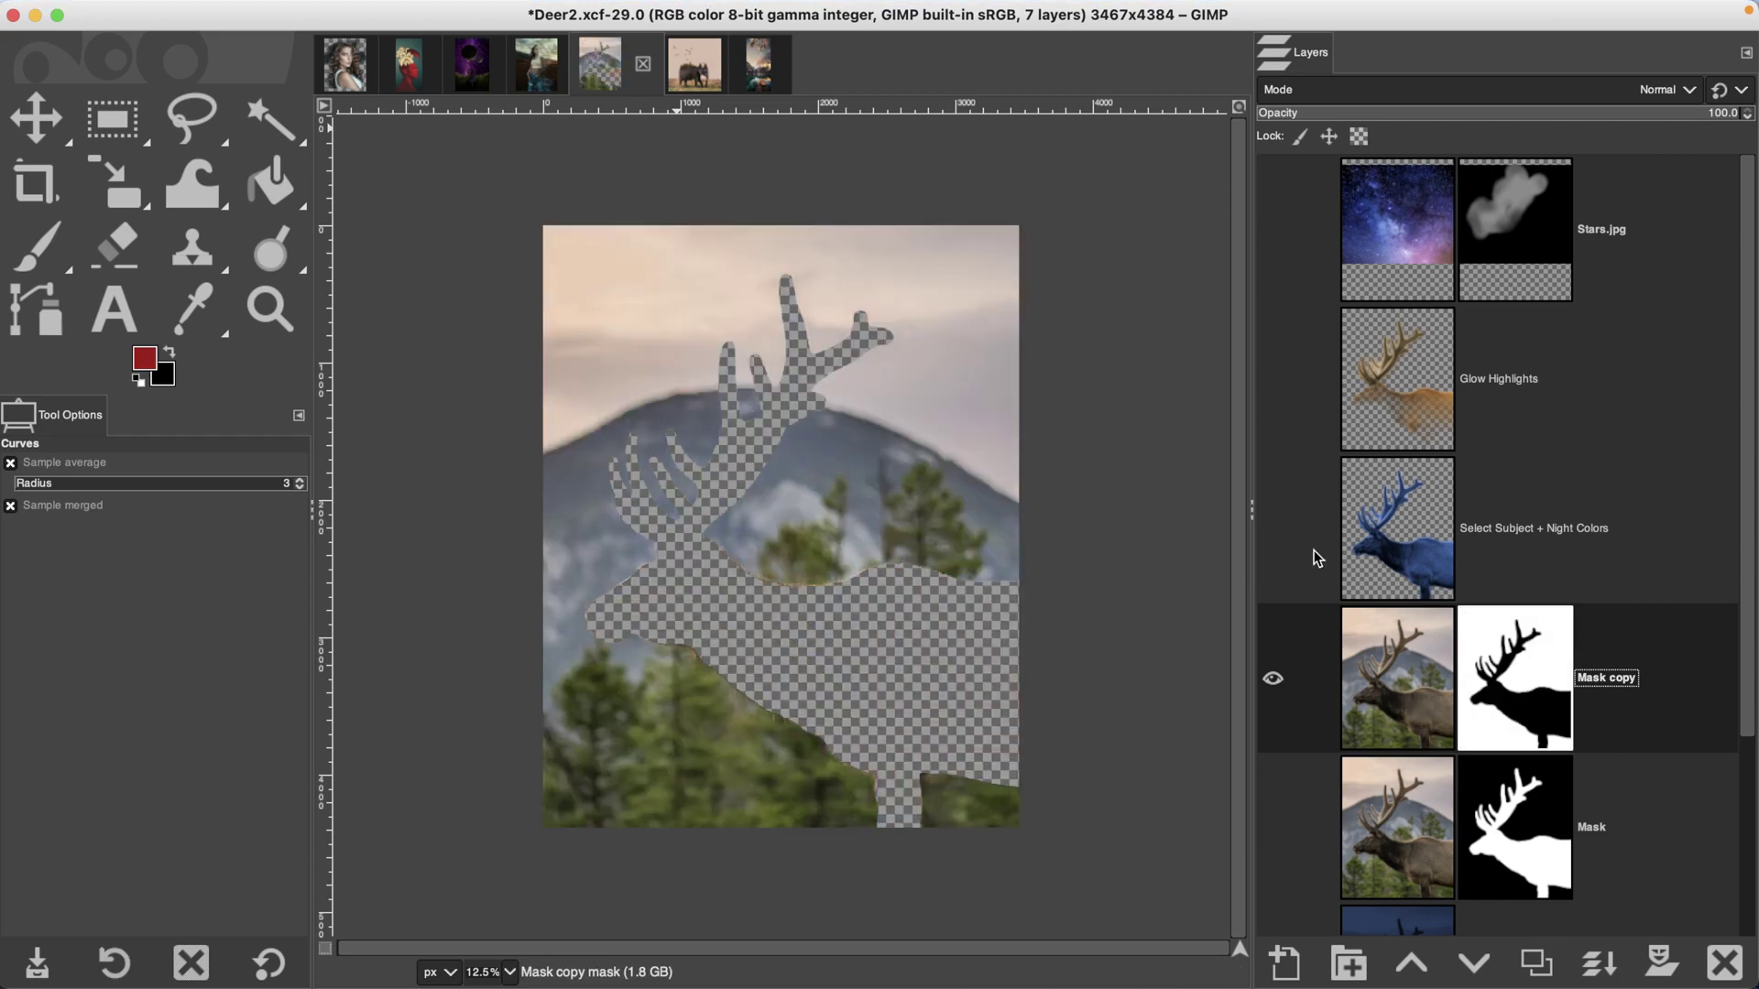
left_click(1276, 530)
left_click(1276, 379)
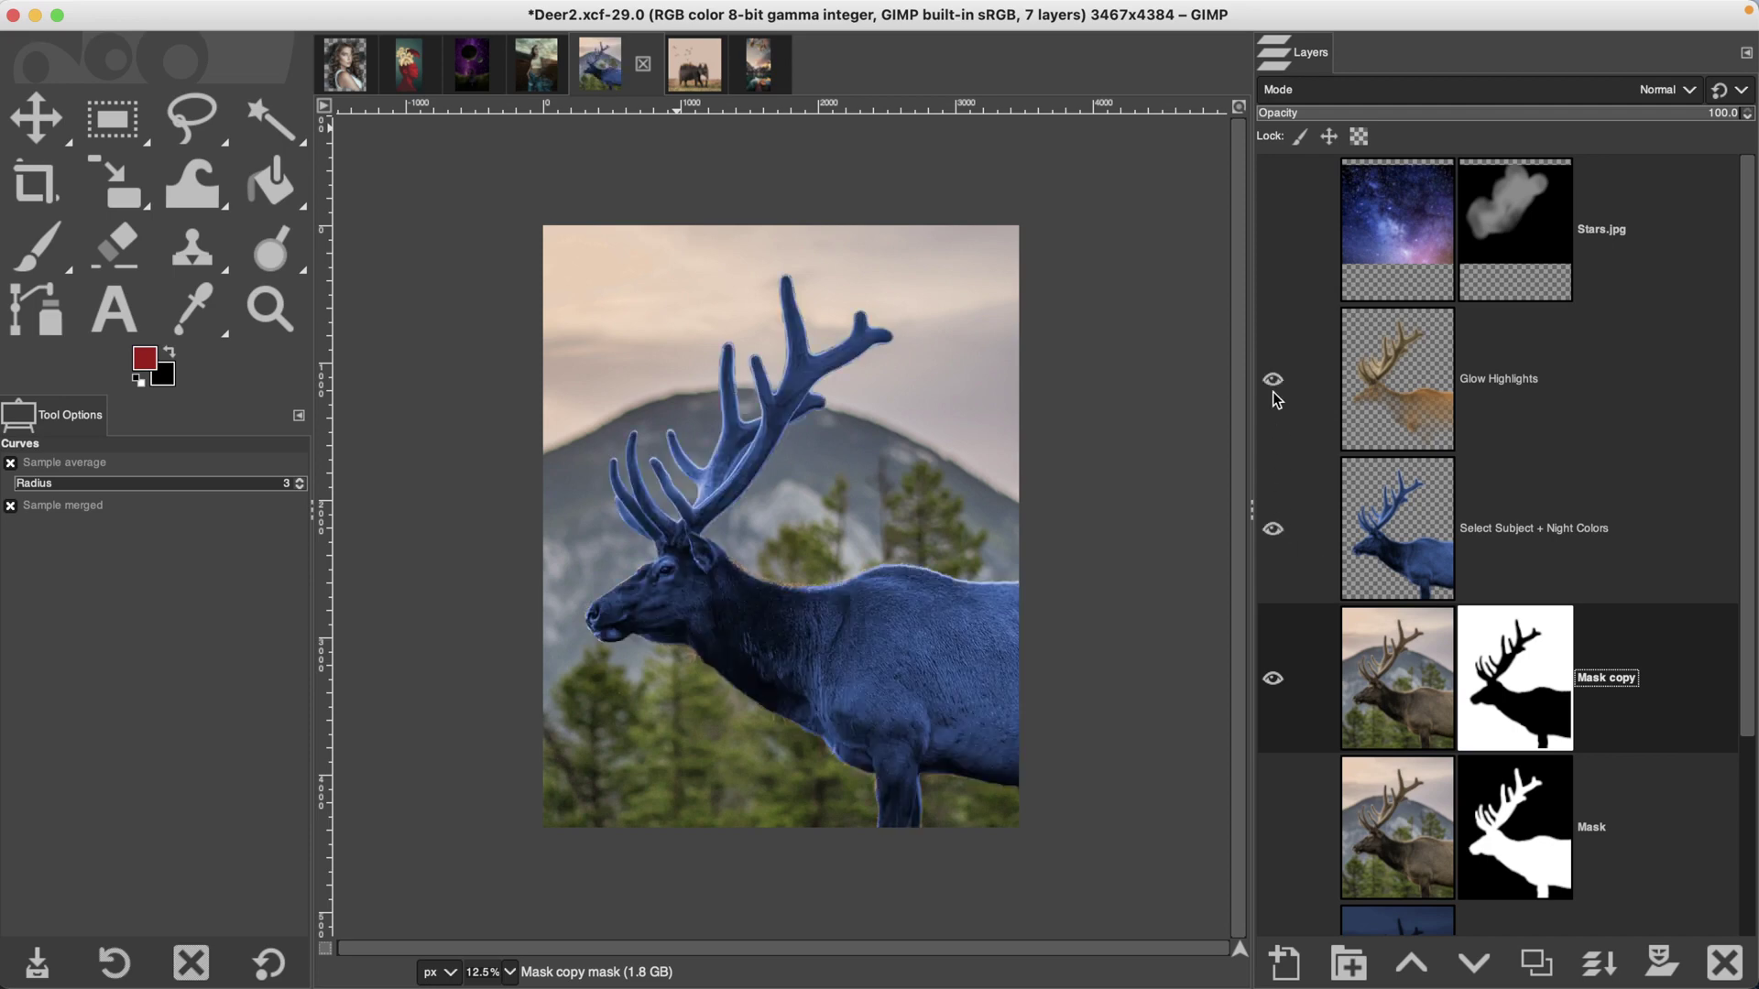
left_click(1276, 230)
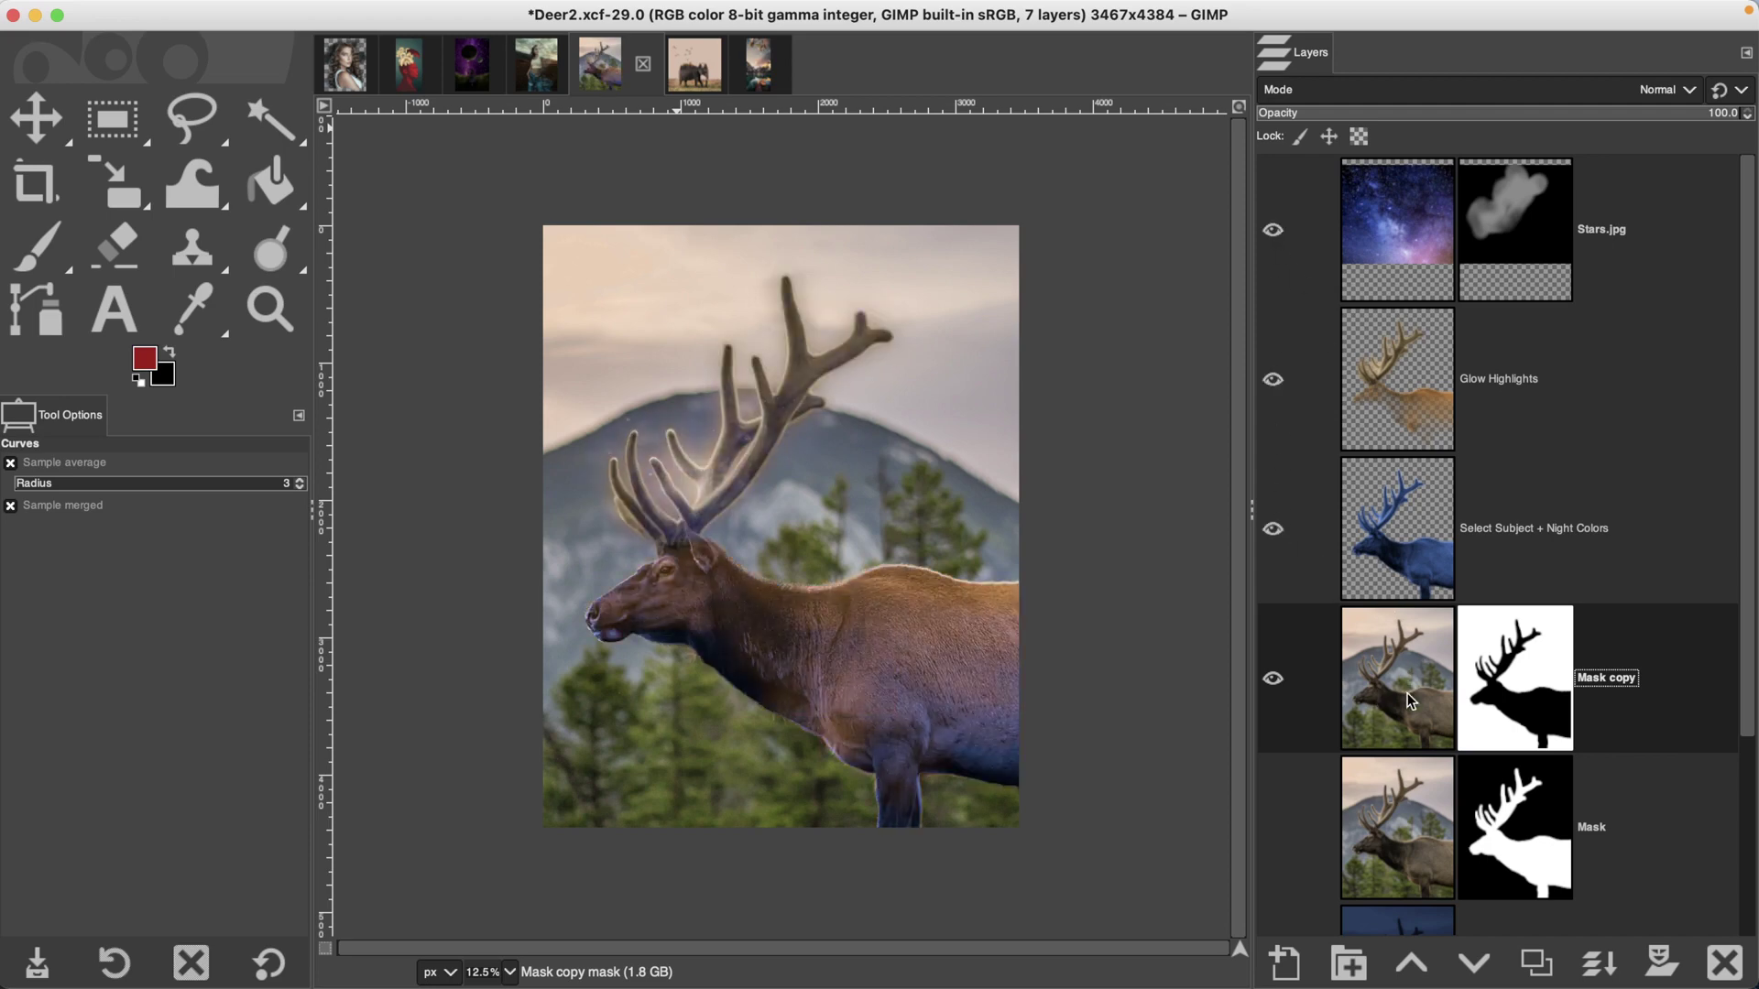
Darken the Mask copy background by pulling its Curves line downward
left_click(1412, 694)
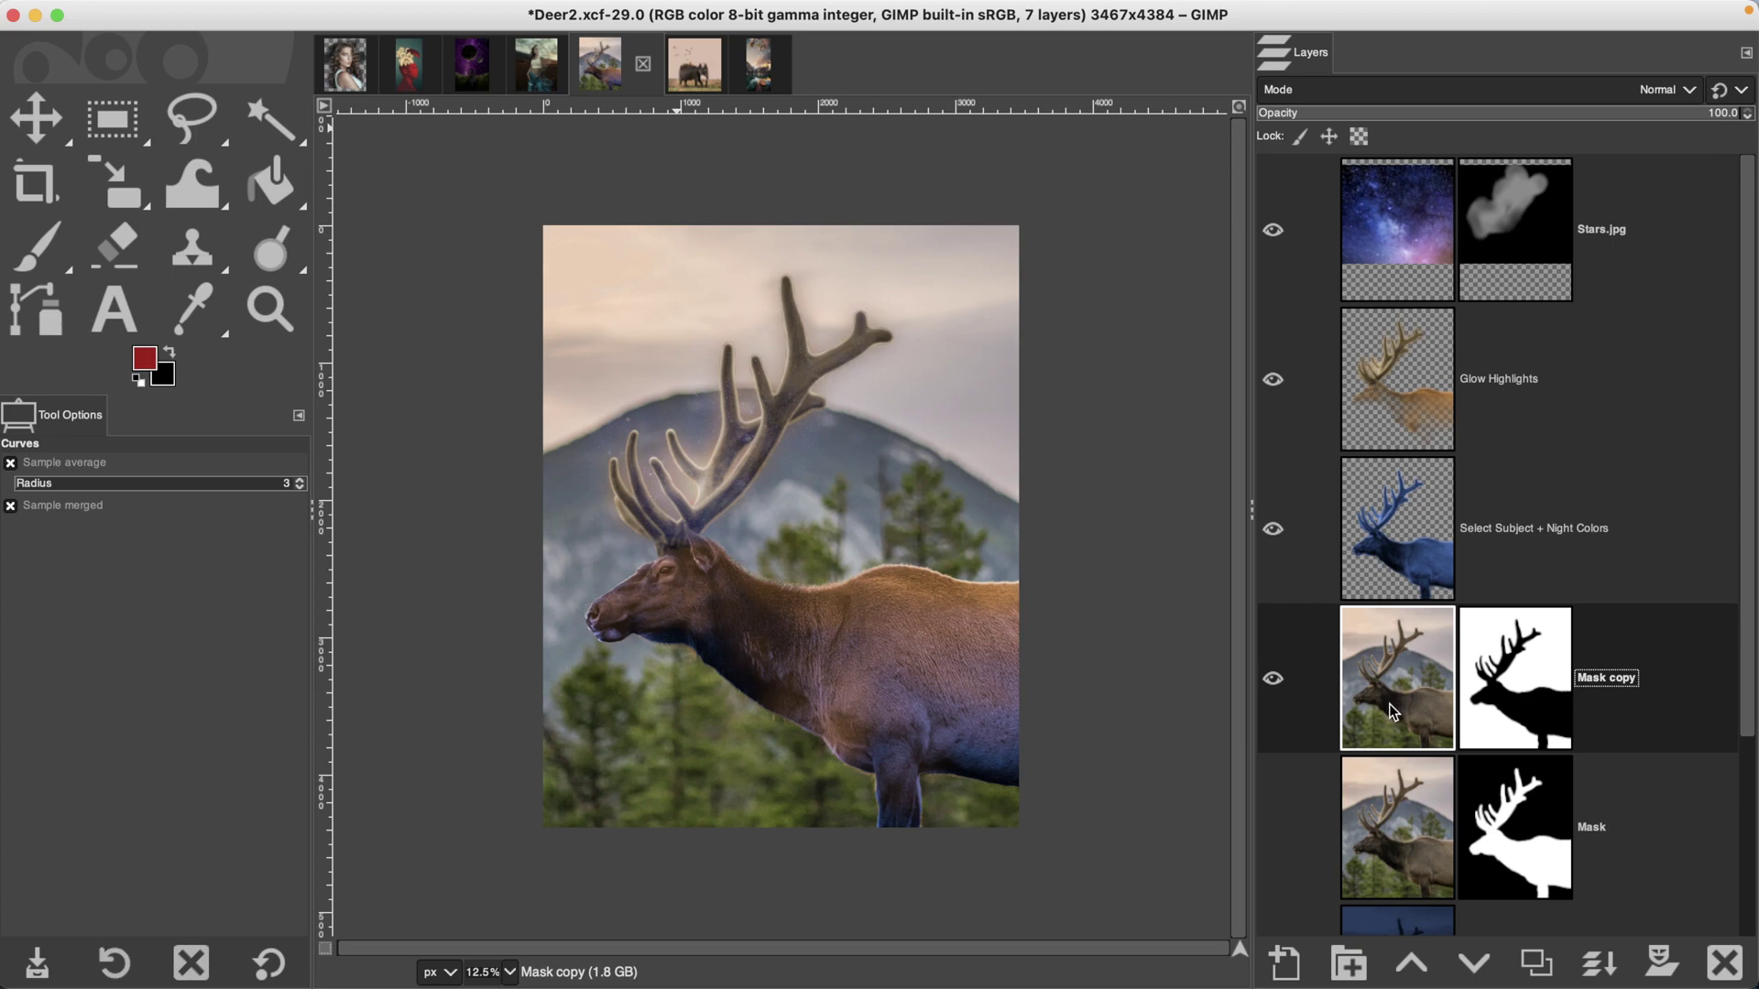
left_click(516, 12)
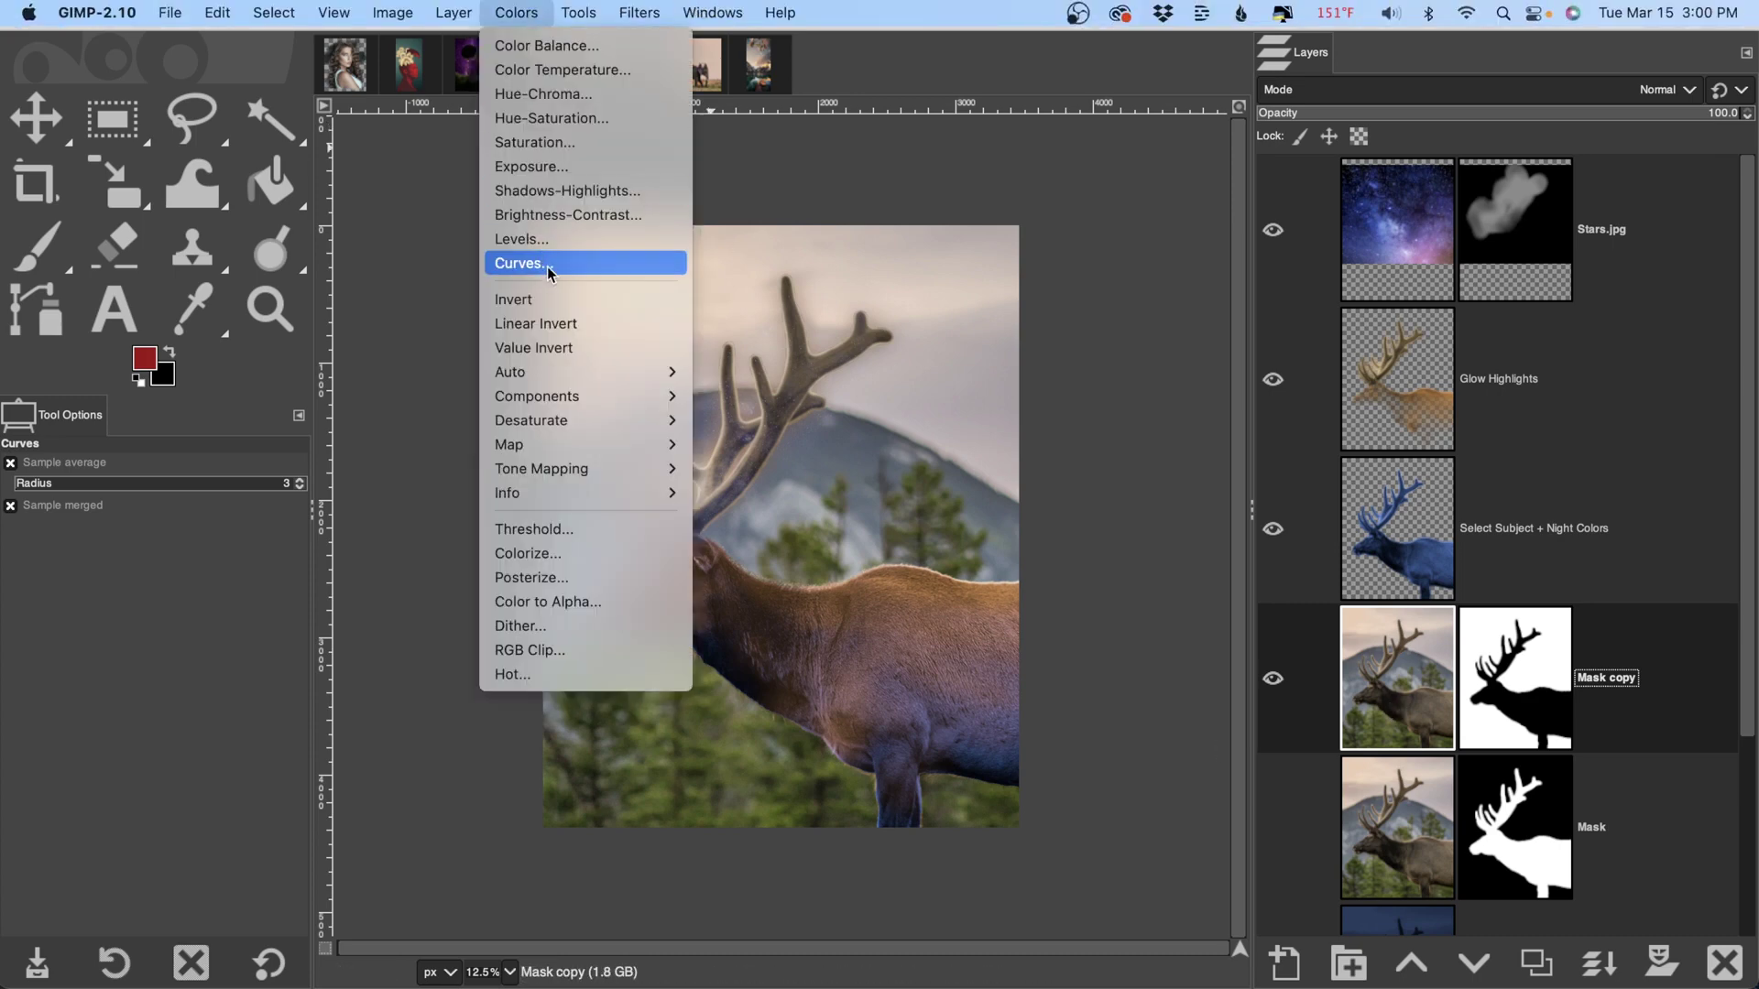
left_click(547, 266)
left_click_drag(1283, 299, 1327, 362)
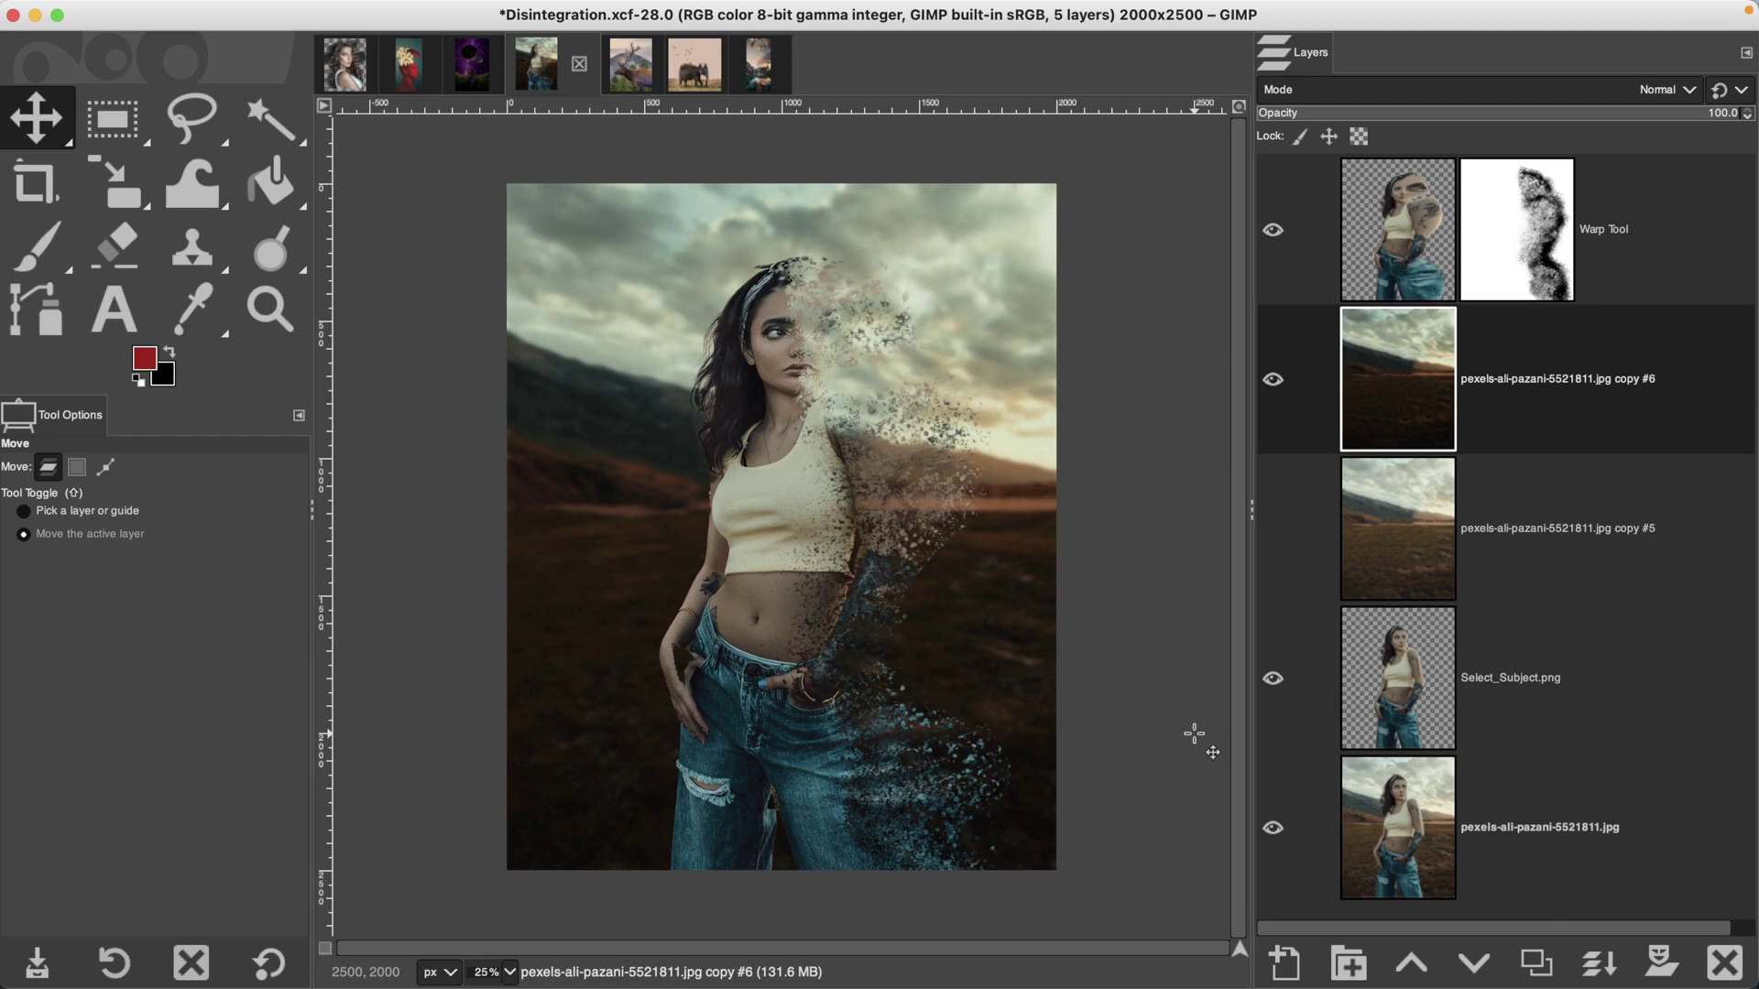
Scale the background copy #6 layer up to about 3038 × 3797 with the Scale tool
key("shift")
key("shift+s")
left_click(1191, 731)
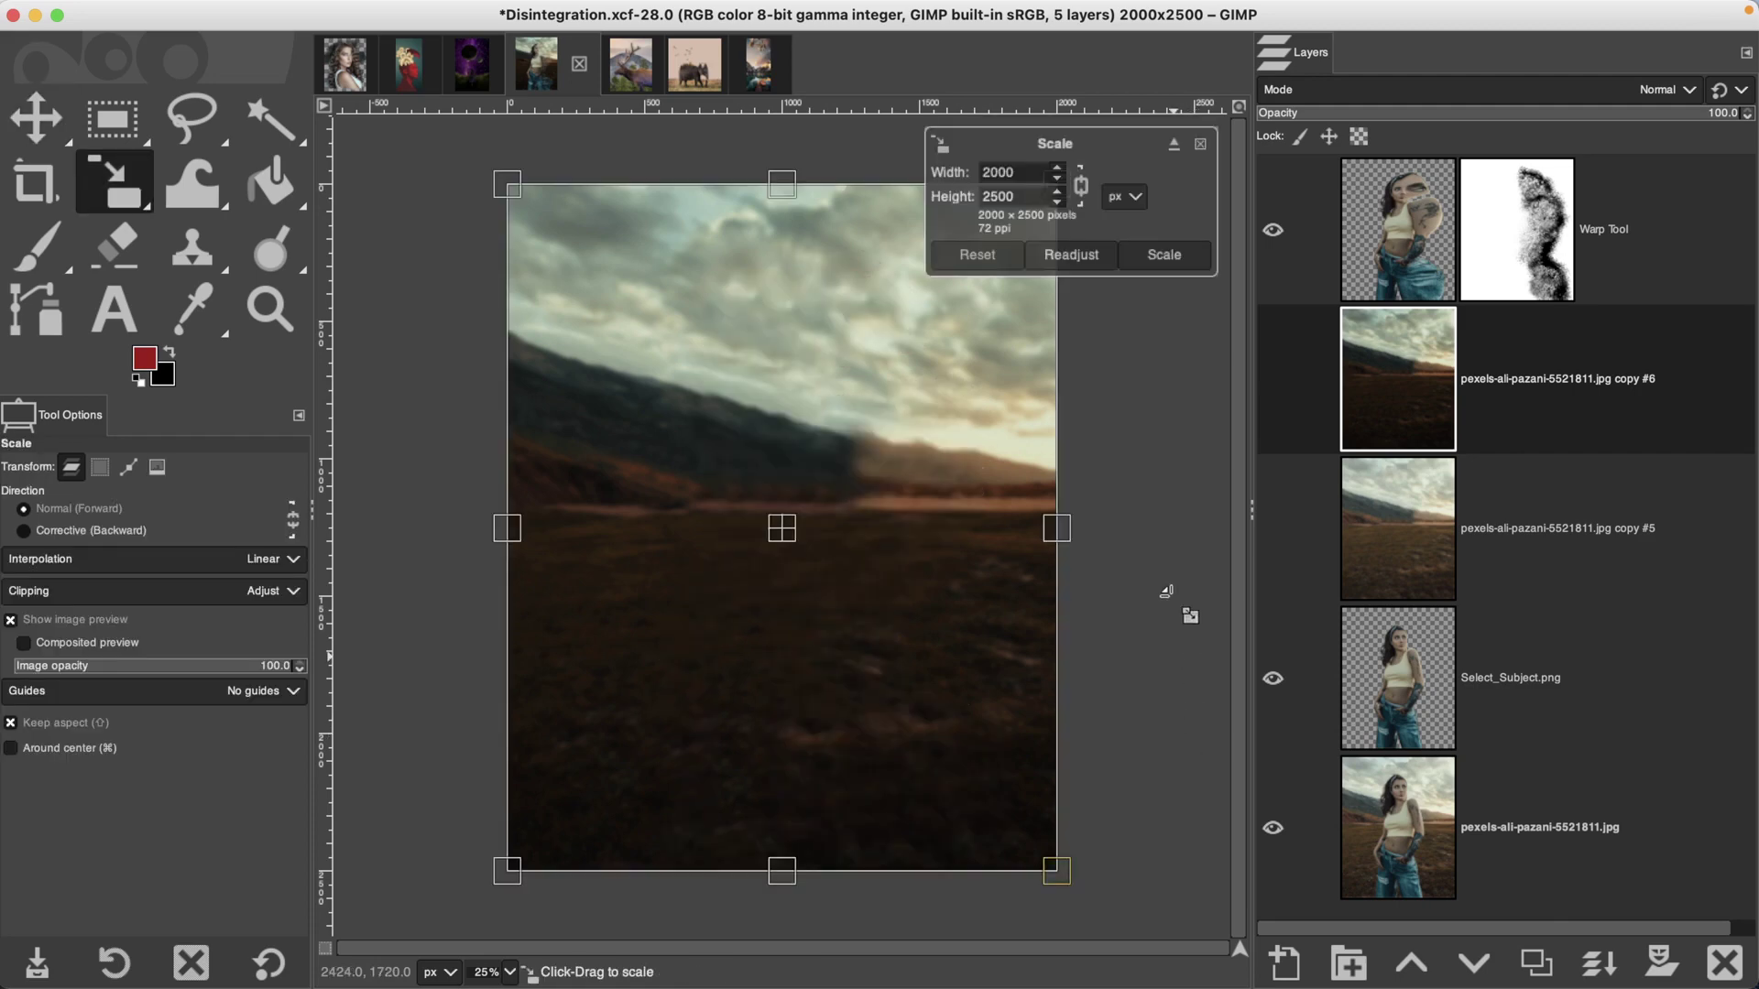
left_click_drag(1058, 531, 1173, 550)
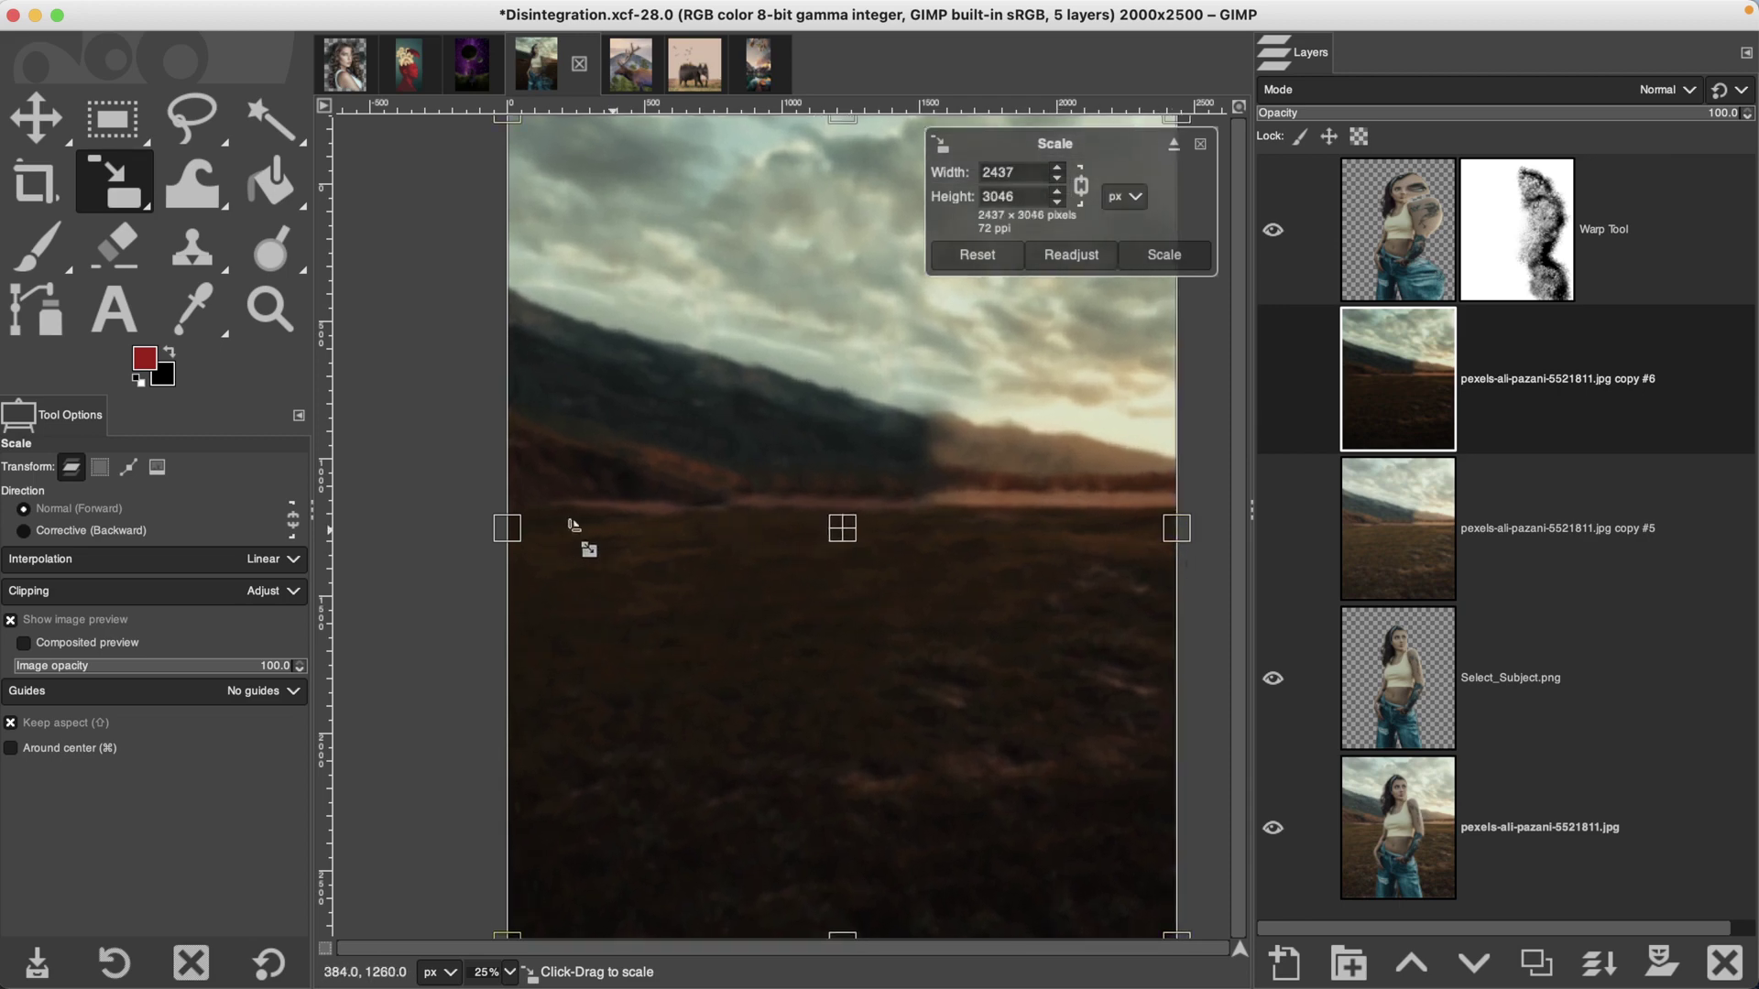
left_click_drag(512, 540, 354, 553)
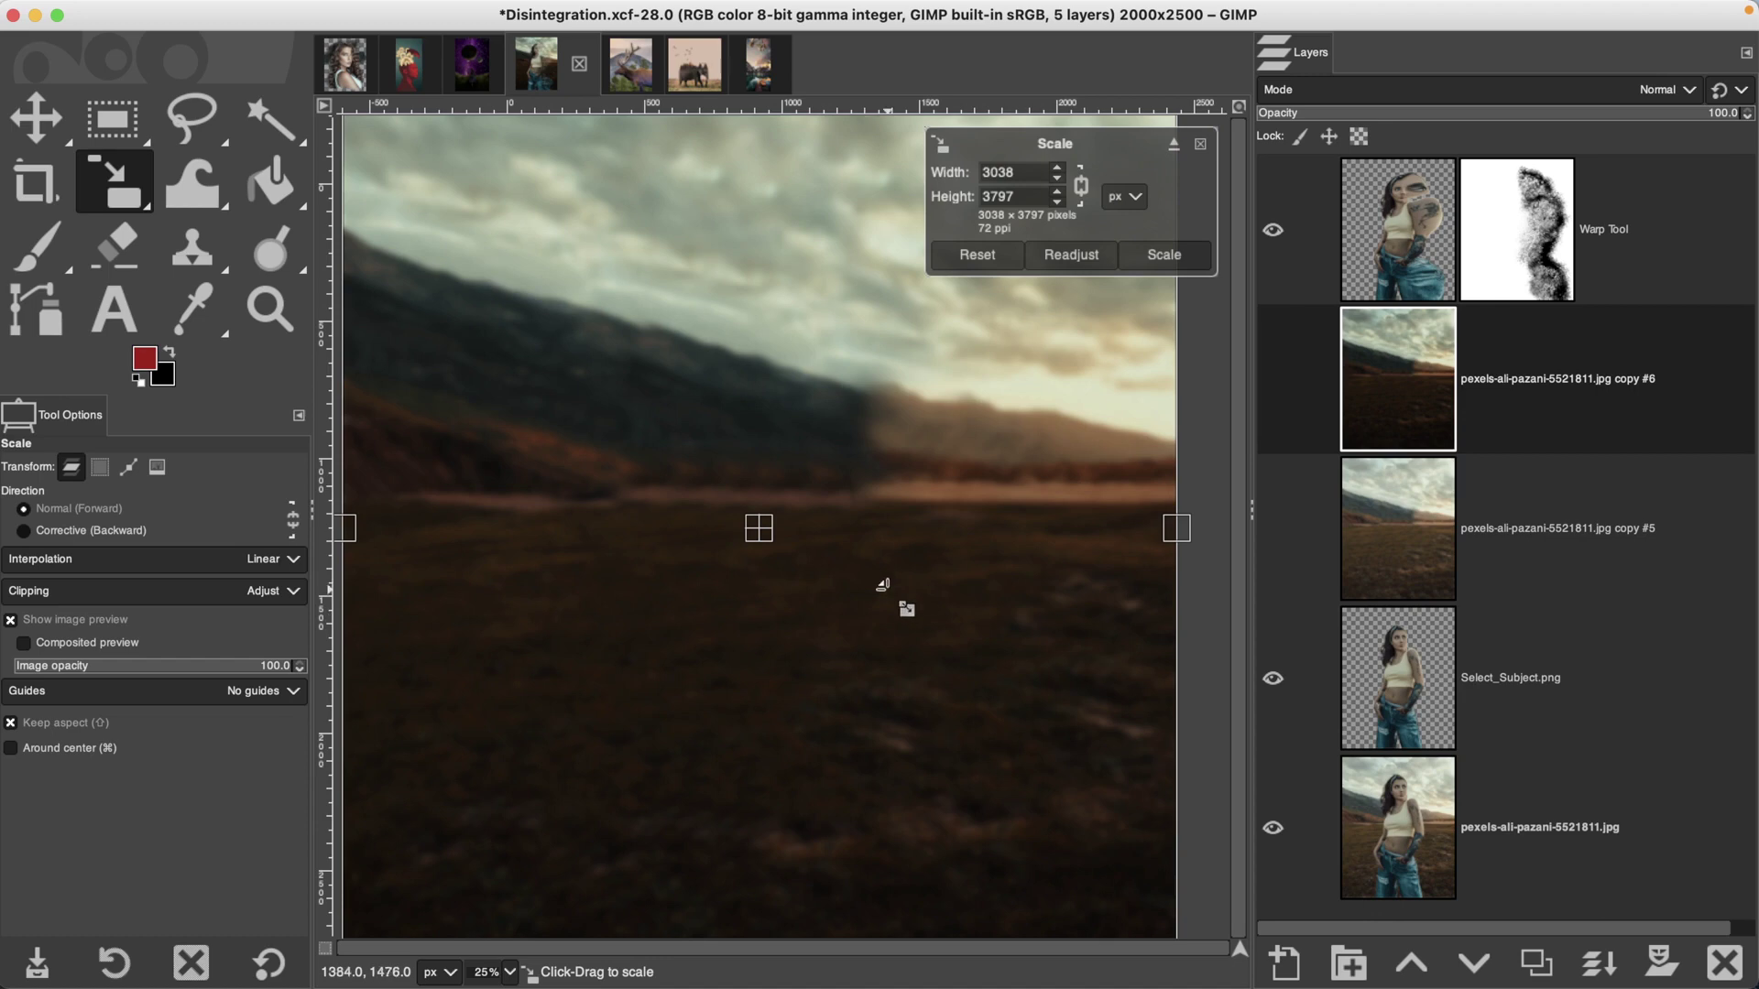
Set the layer opacity to 52.3 and readjust the scale to about 2575 × 3219
left_click(1508, 110)
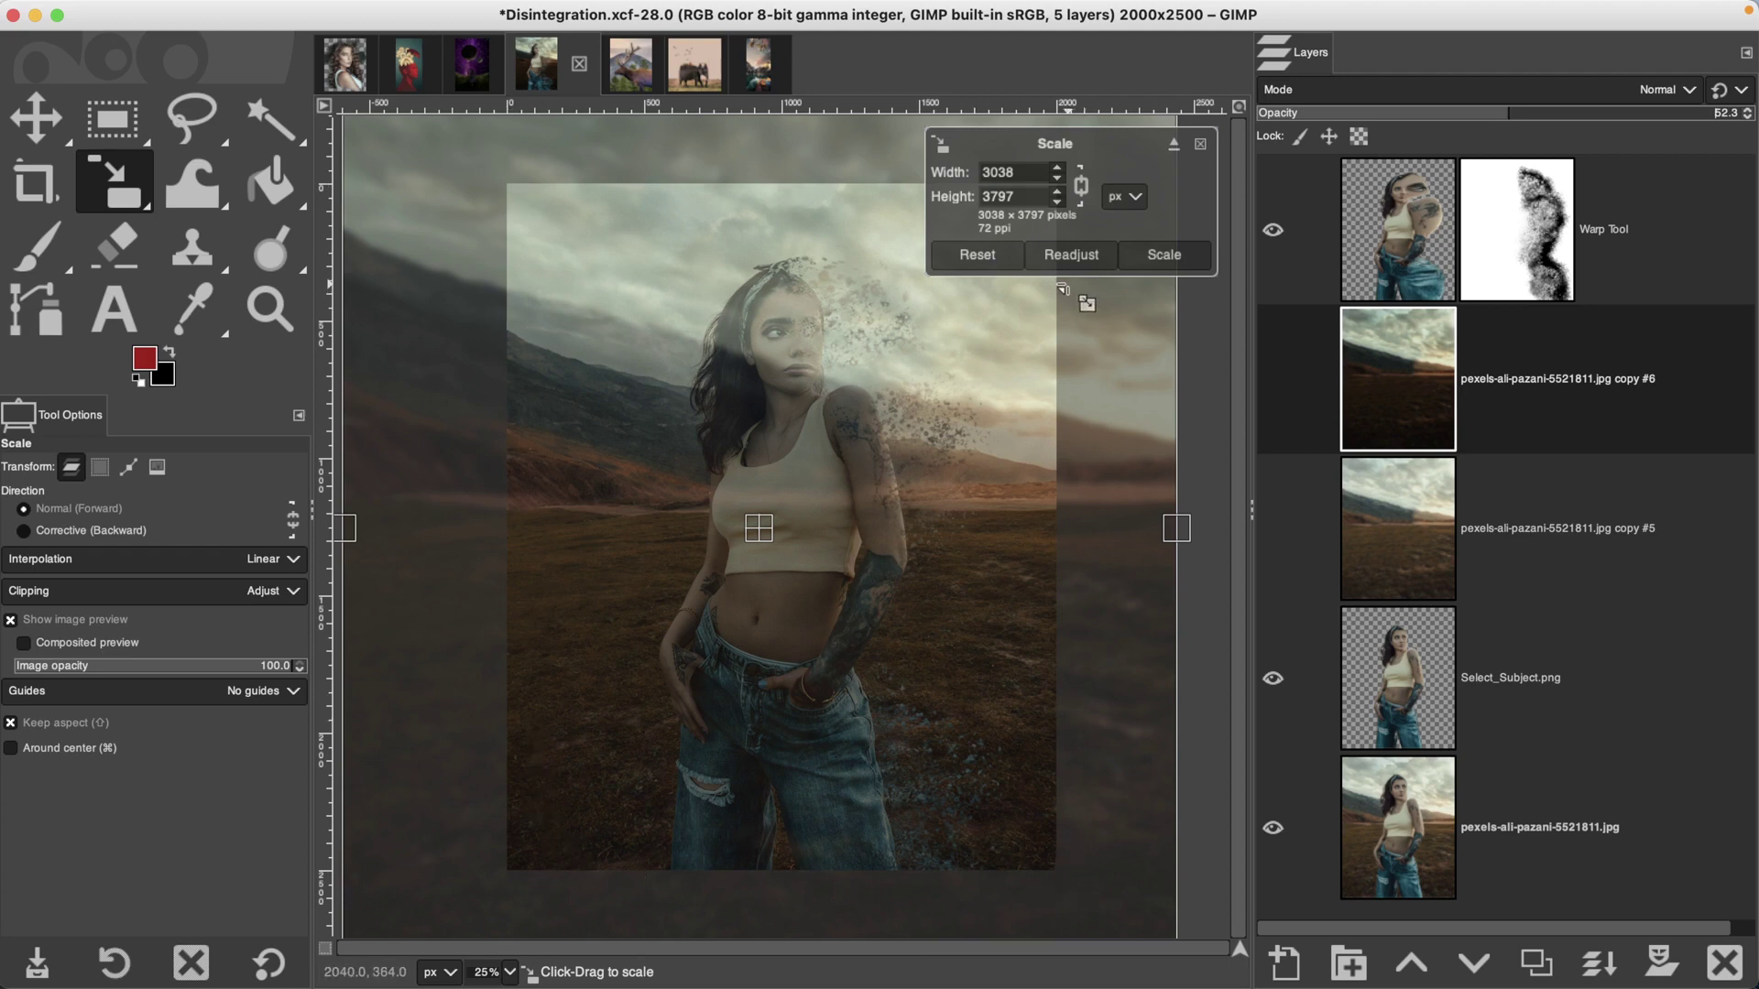
left_click_drag(1176, 528, 1076, 536)
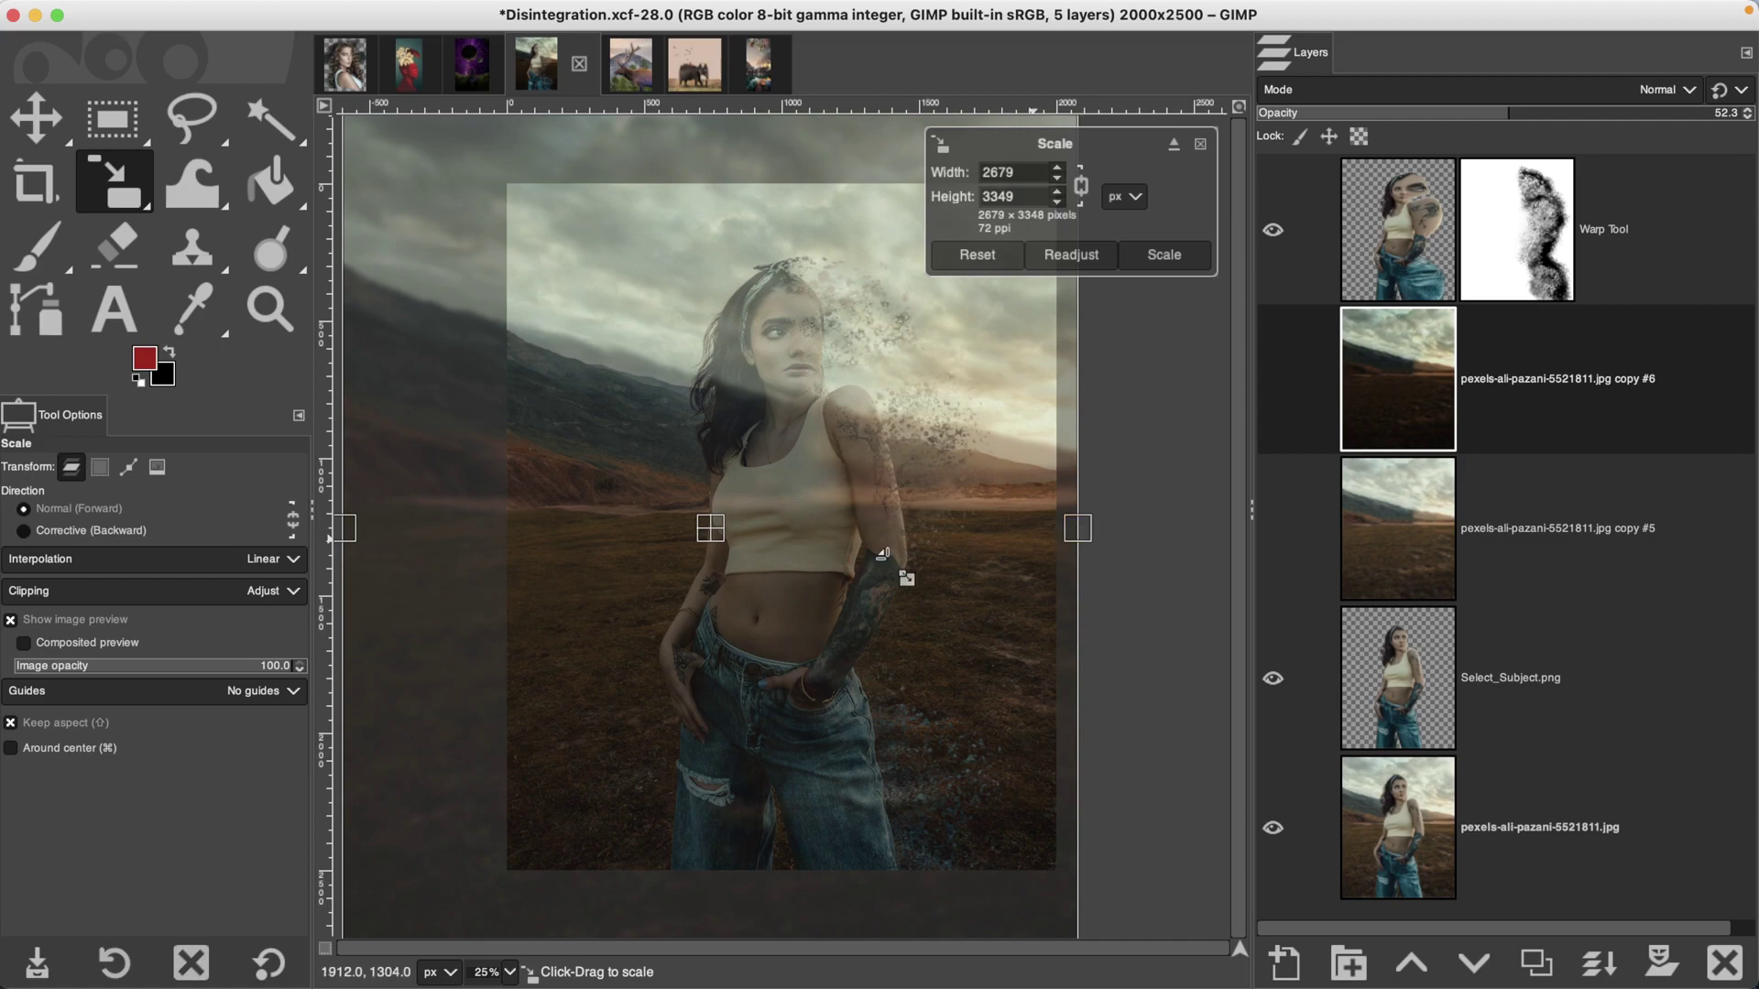
left_click_drag(348, 531, 412, 533)
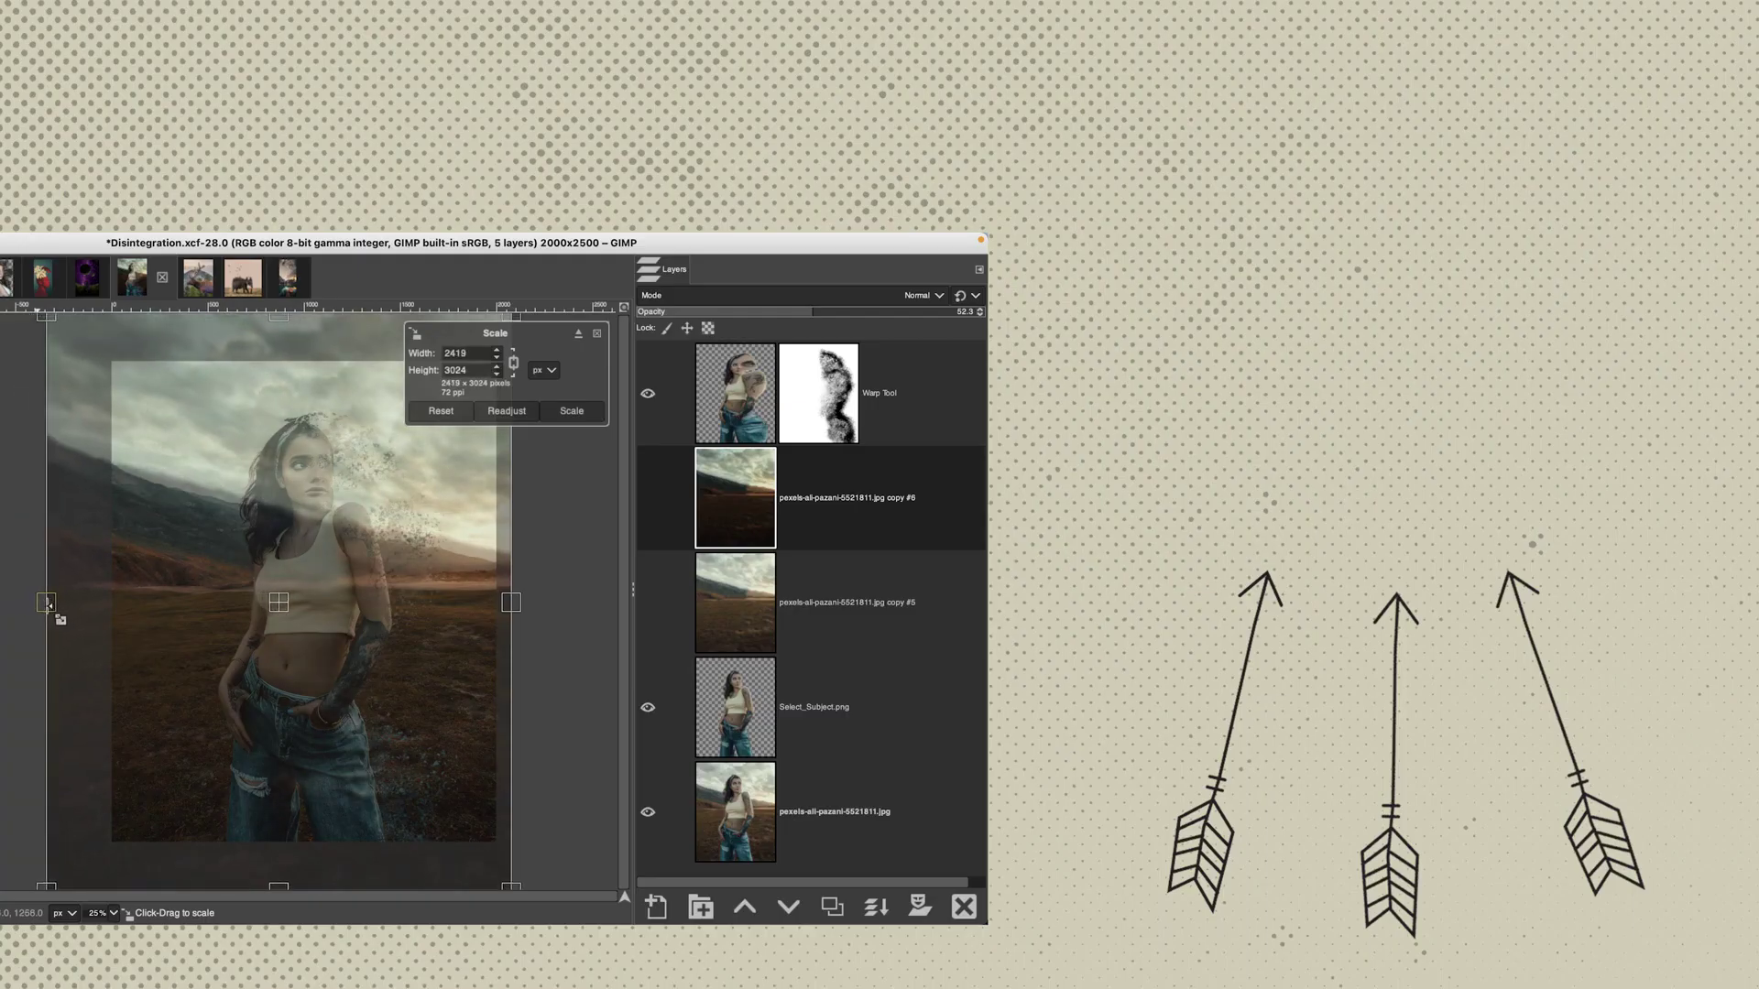
left_click_drag(47, 604, 11, 613)
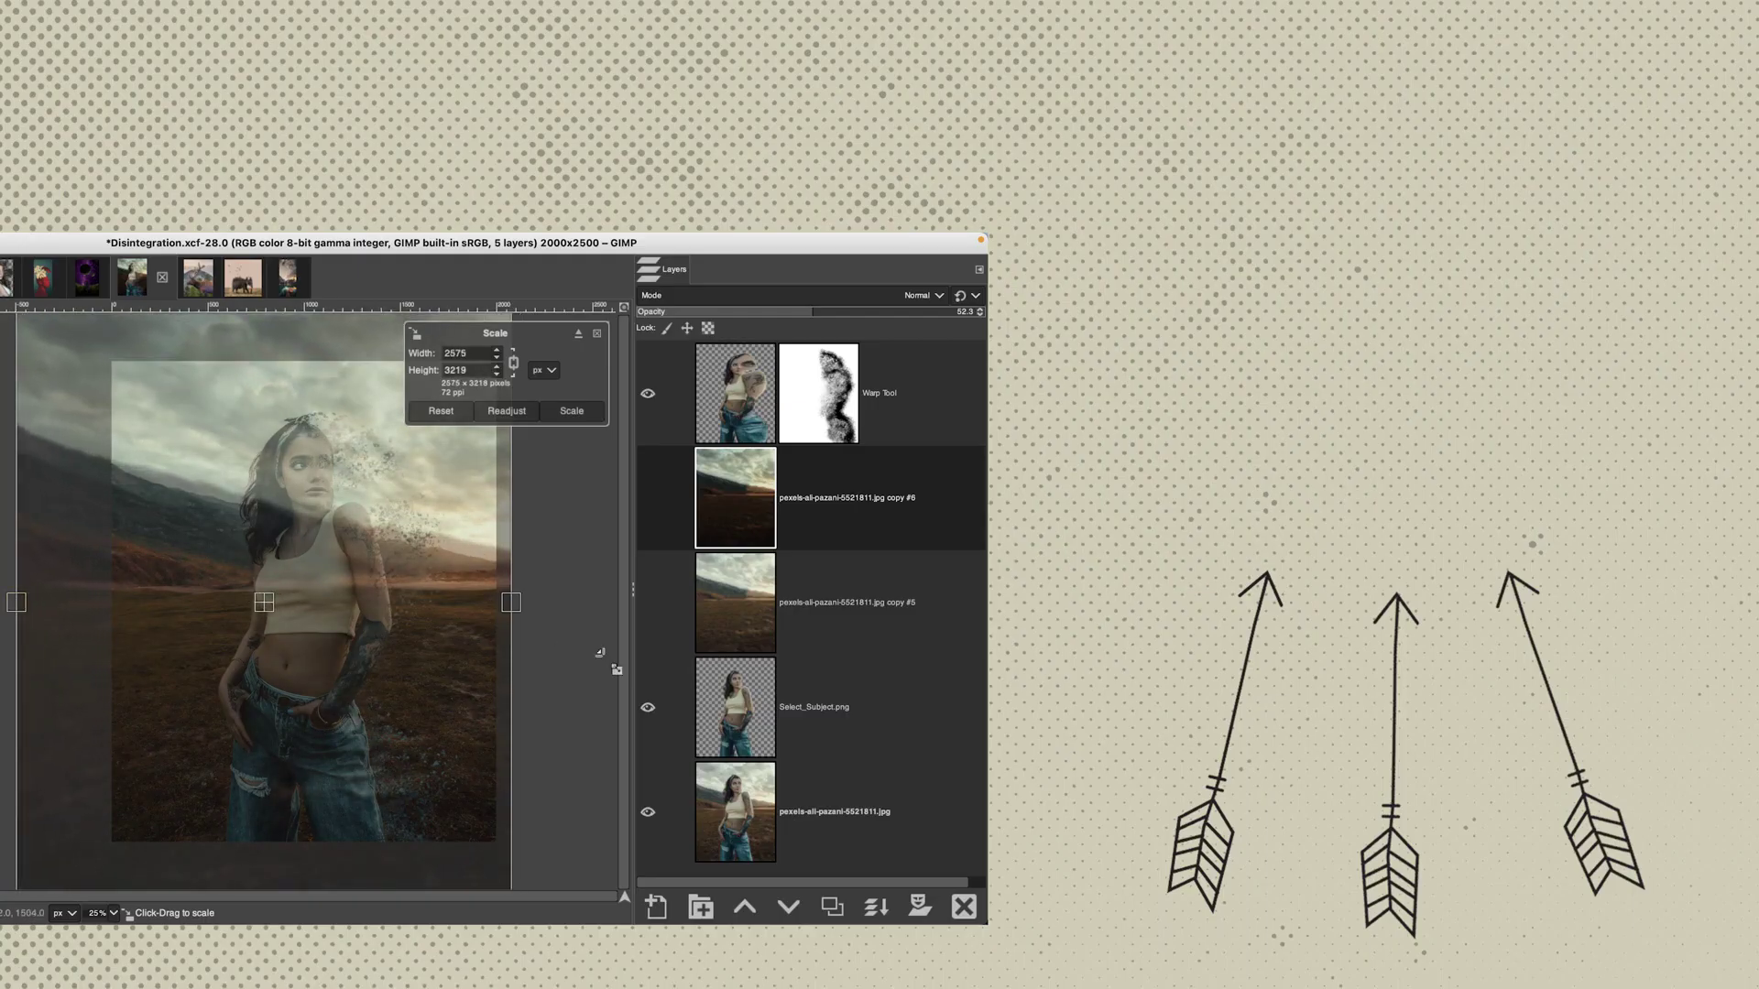
Drag the right-edge scale handle out to make the background copy 2880 × 3600 px
left_click_drag(516, 602, 572, 605)
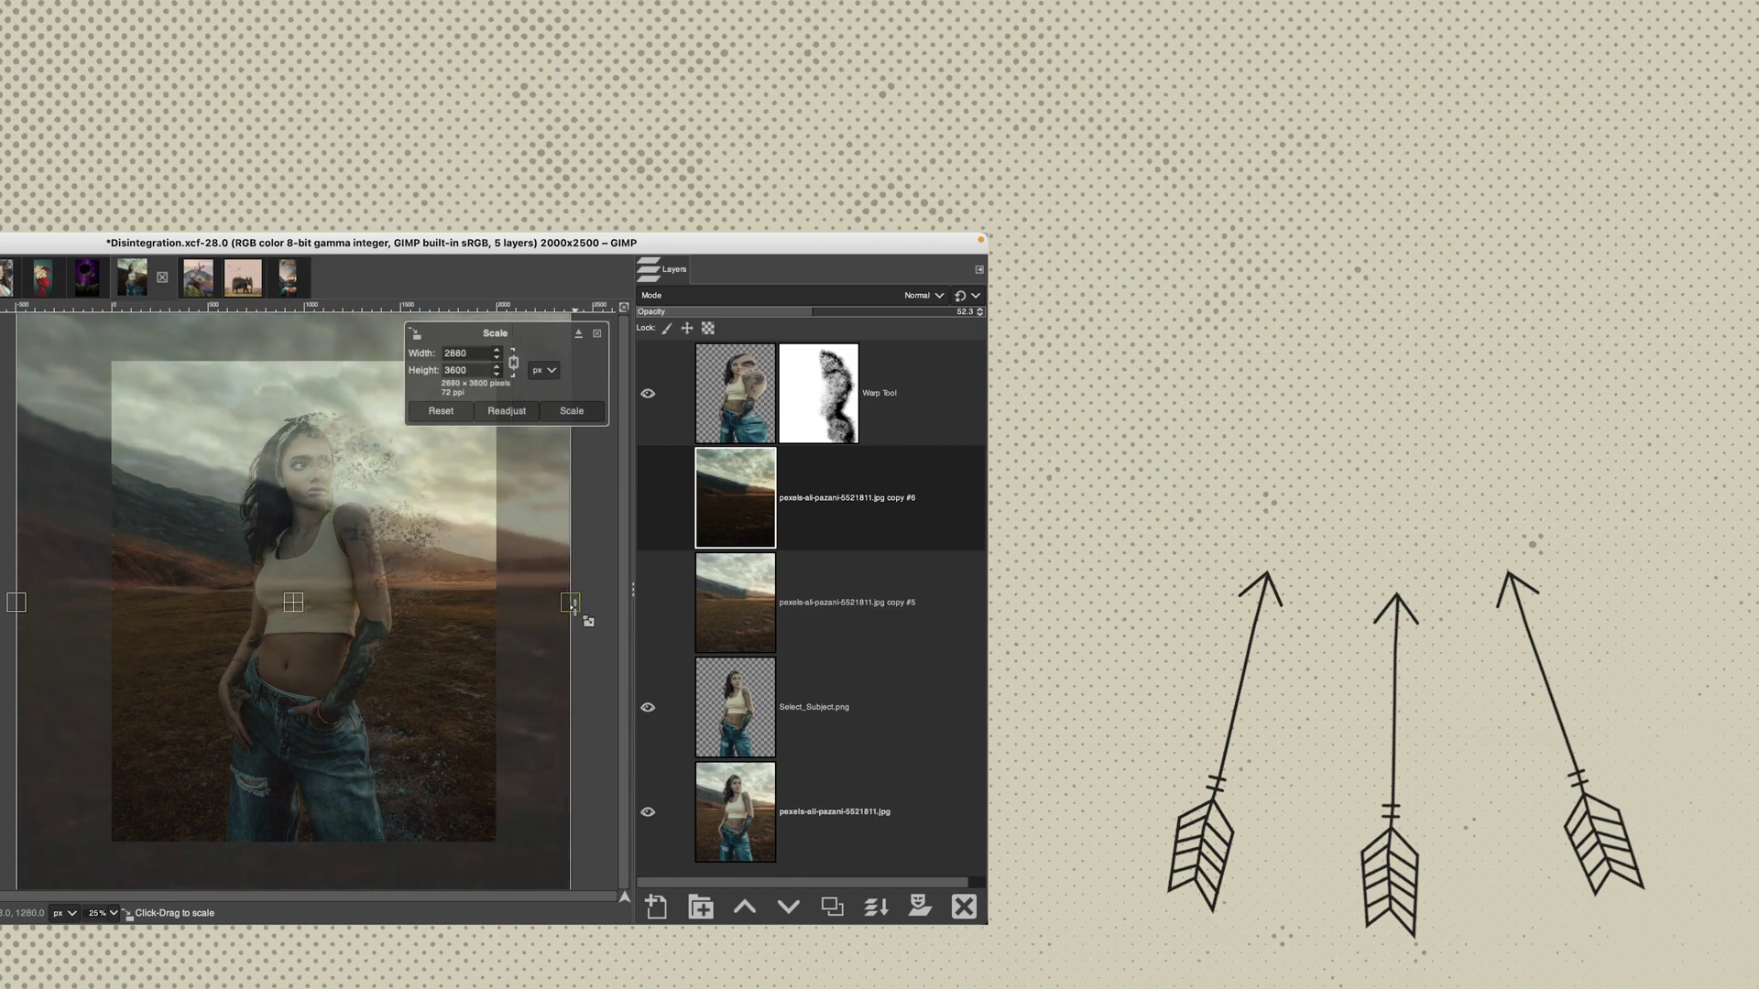